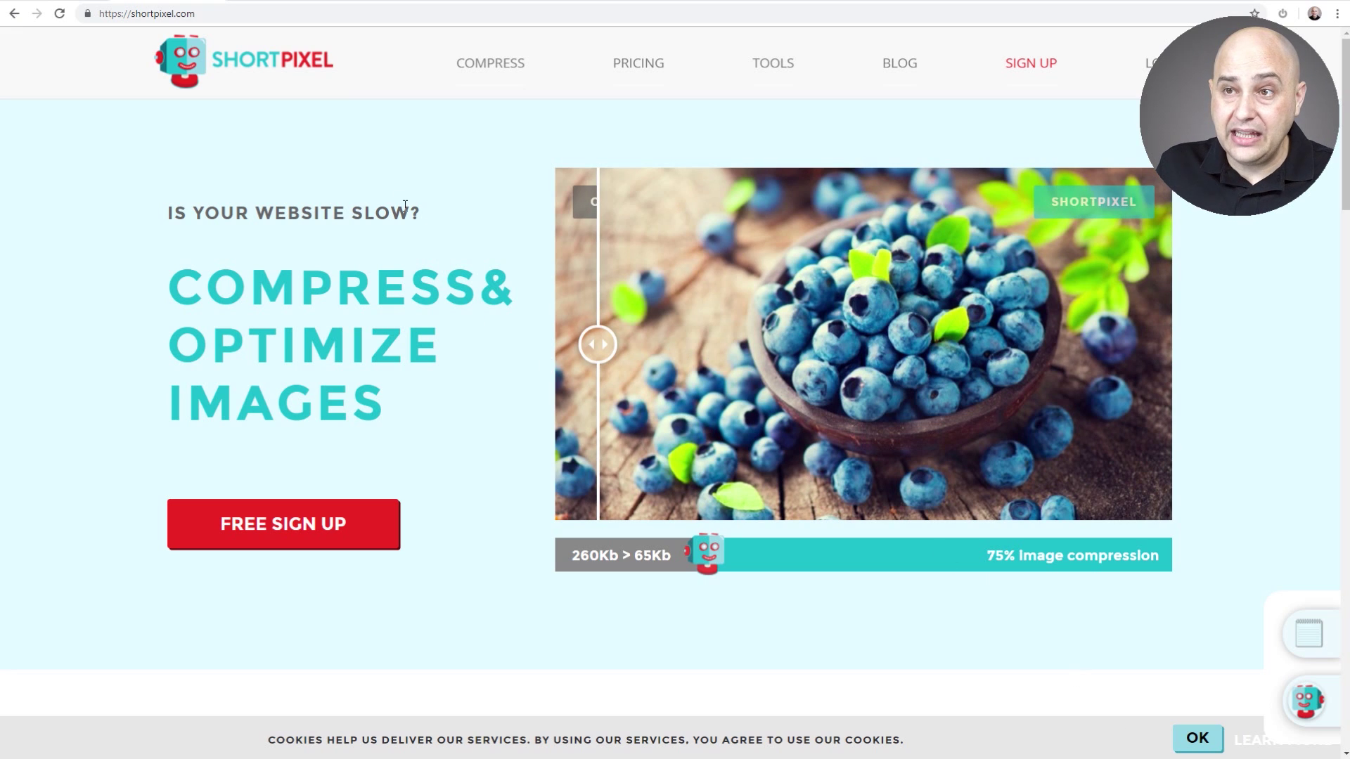
Open the AppSumo ShortPixel deal page (appsumo.com/shortpixel-2019), starting at $39.00
{"action": "left_click", "coordinate": [296, 2]}
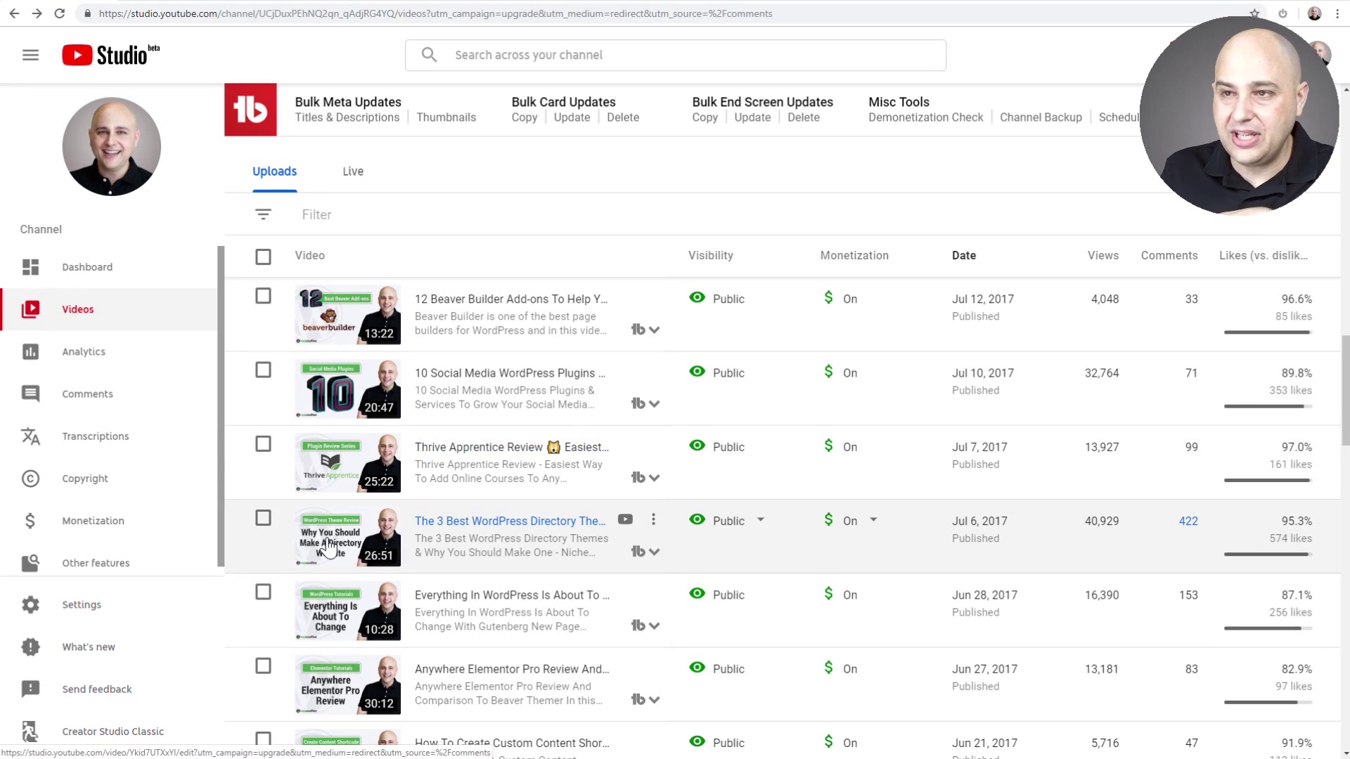
Switch from the YouTube Studio uploads list to the 'Keynote - Apple' page
{"action": "left_click", "coordinate": [385, 7]}
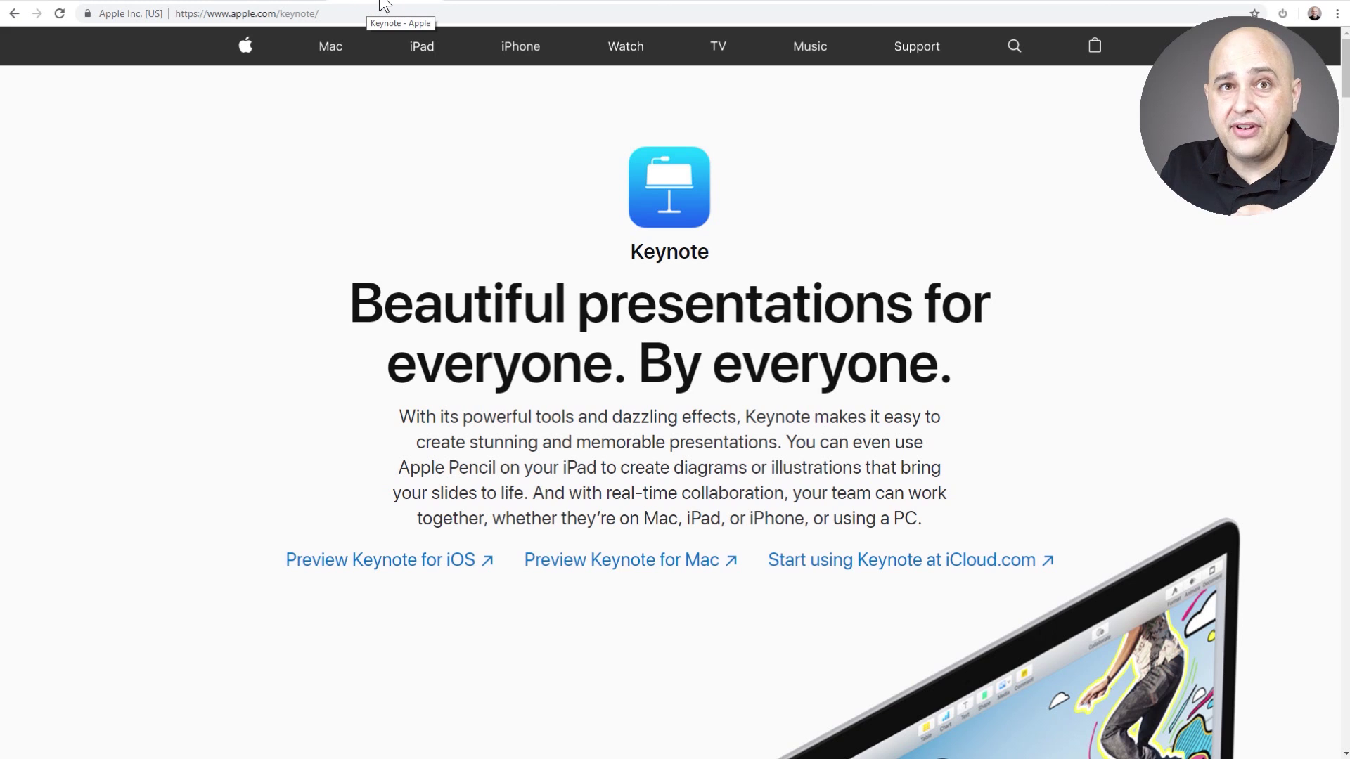
Switch from Apple's Keynote page to the Pexels free stock photos homepage
{"action": "left_click", "coordinate": [482, 3]}
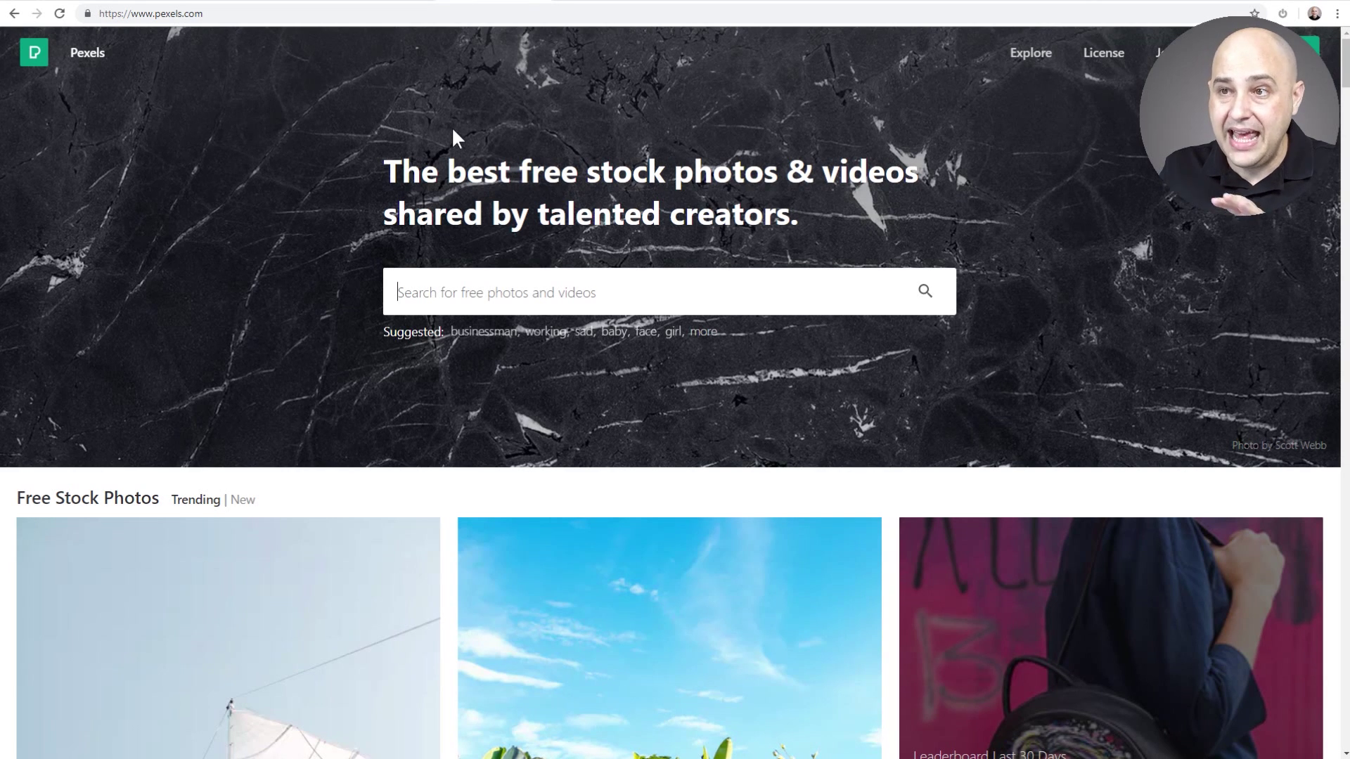
Browse down and back up the Pexels photo grid, then return to YouTube Studio's uploads
{"action": "scroll", "coordinate": [417, 246], "scroll_direction": "down", "scroll_amount": 6}
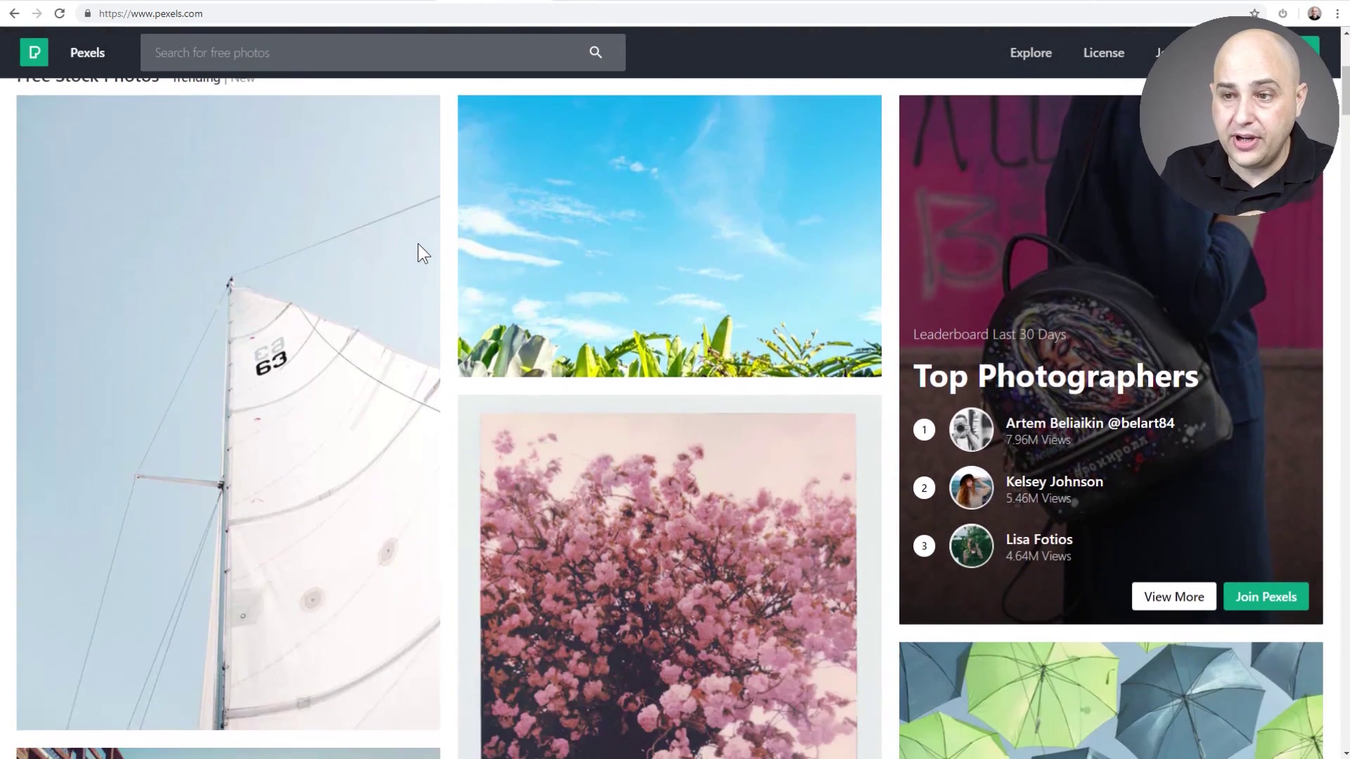
{"action": "scroll", "coordinate": [626, 284], "scroll_direction": "down", "scroll_amount": 8}
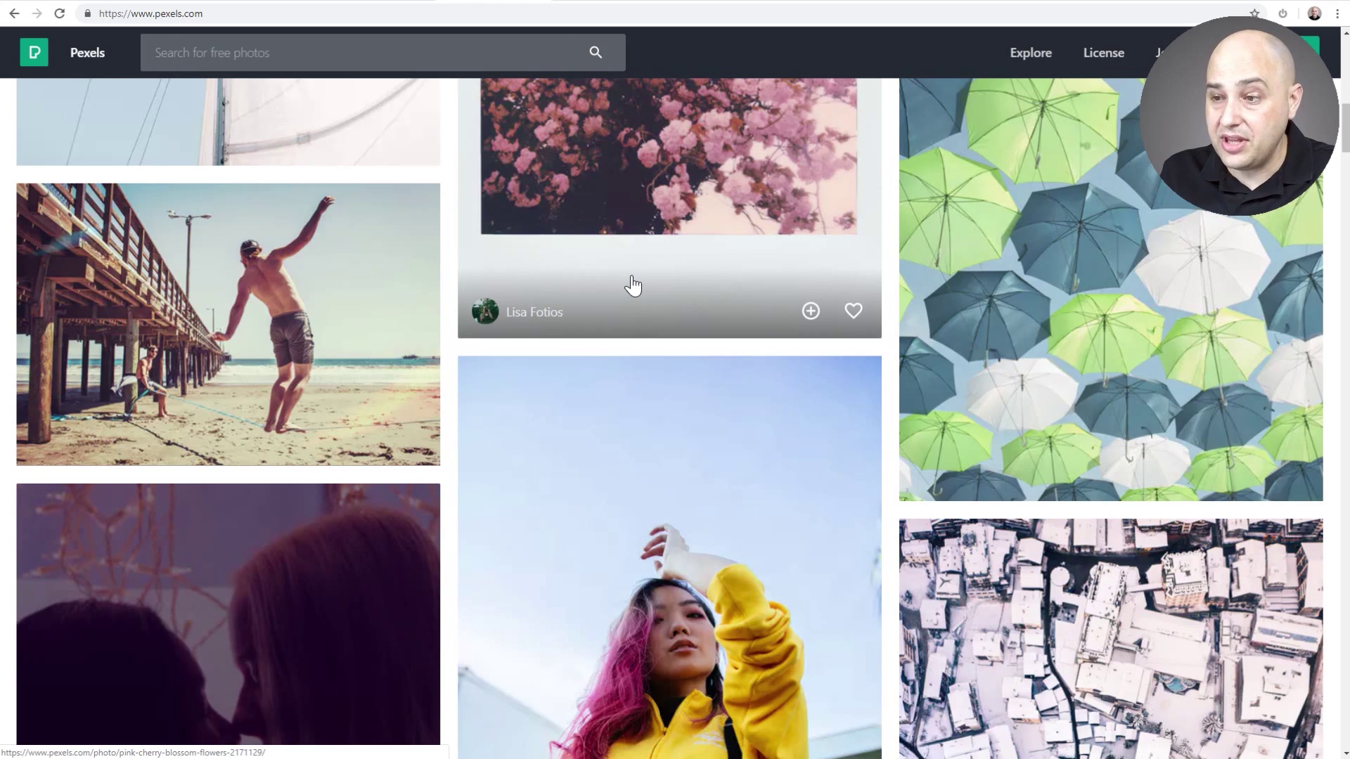
{"action": "scroll", "coordinate": [633, 285], "scroll_direction": "down", "scroll_amount": 5}
{"action": "scroll", "coordinate": [633, 285], "scroll_direction": "up", "scroll_amount": 15}
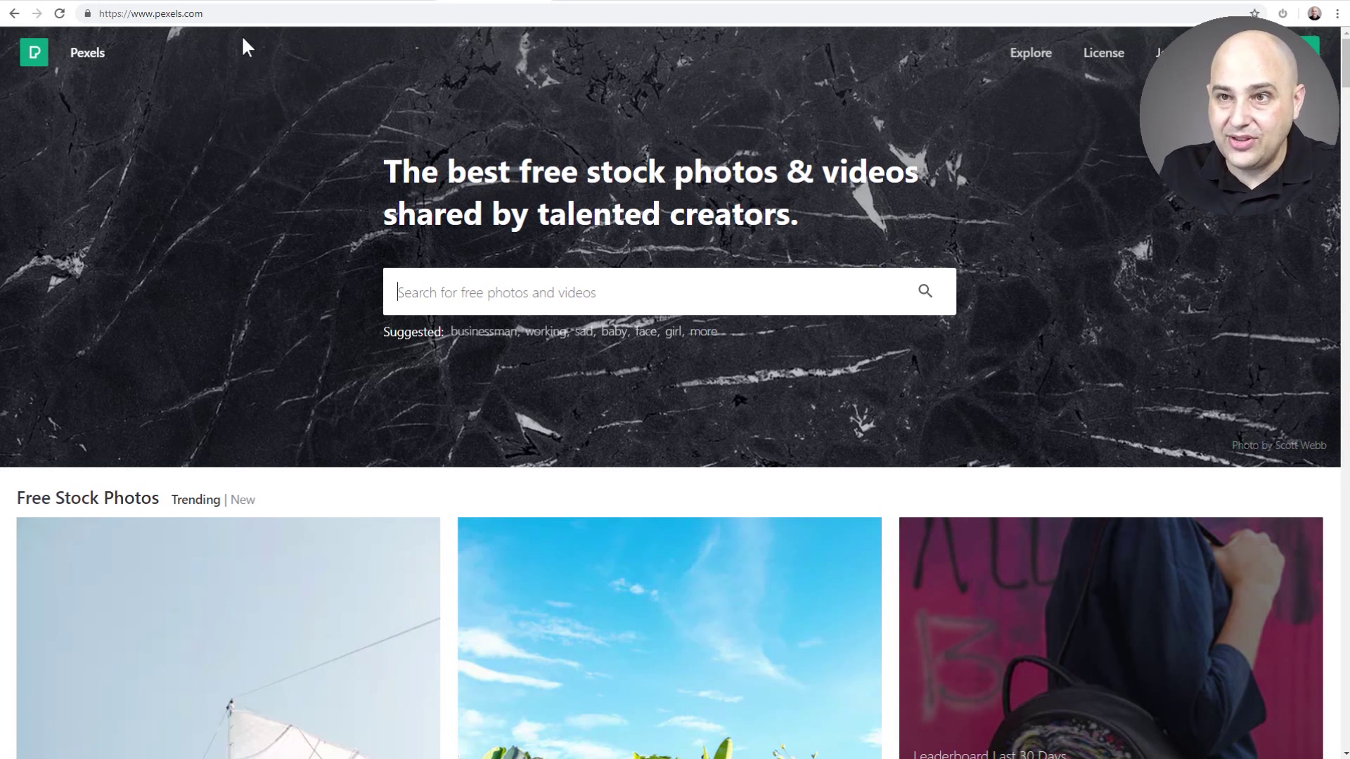
{"action": "left_click", "coordinate": [14, 13]}
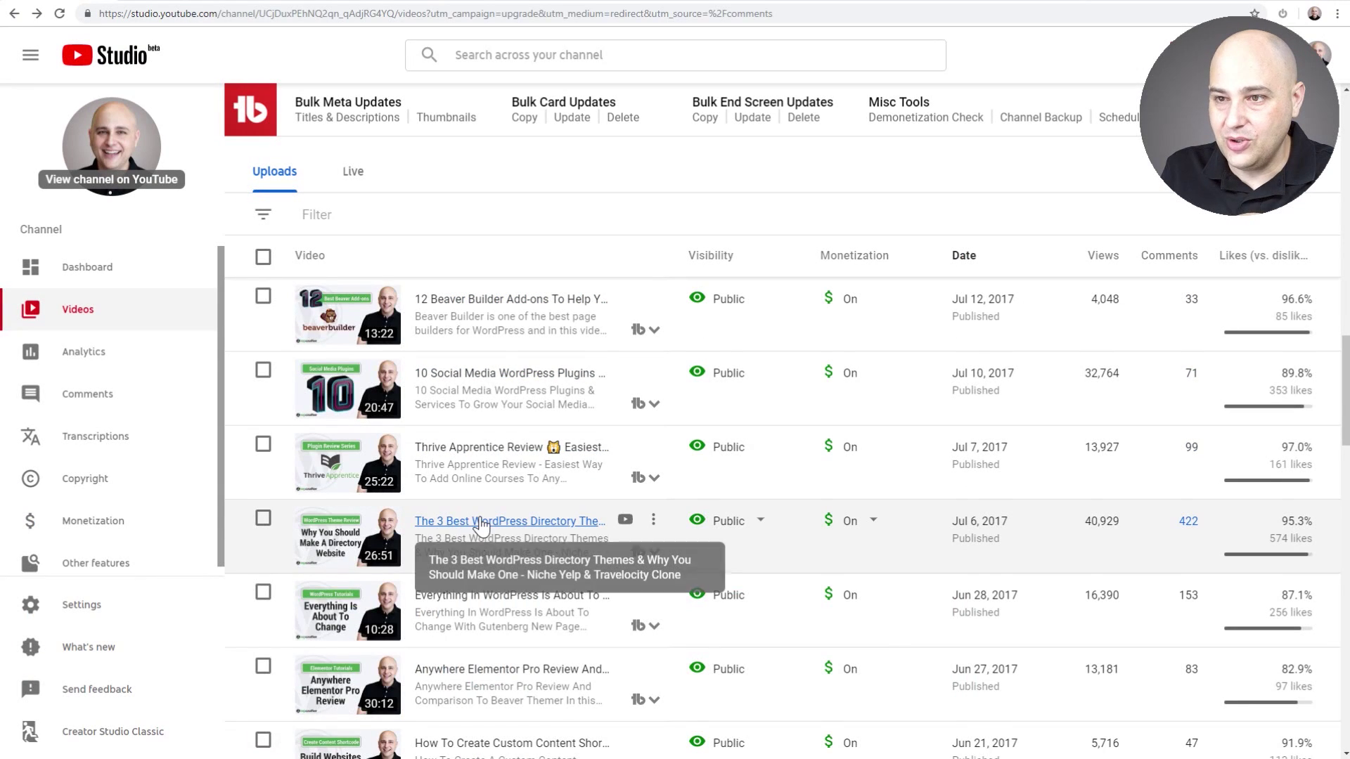
Scroll up the YouTube Studio video list, then go to Canva's All your designs page
{"action": "scroll", "coordinate": [482, 518], "scroll_direction": "up", "scroll_amount": 5}
{"action": "scroll", "coordinate": [480, 503], "scroll_direction": "up", "scroll_amount": 5}
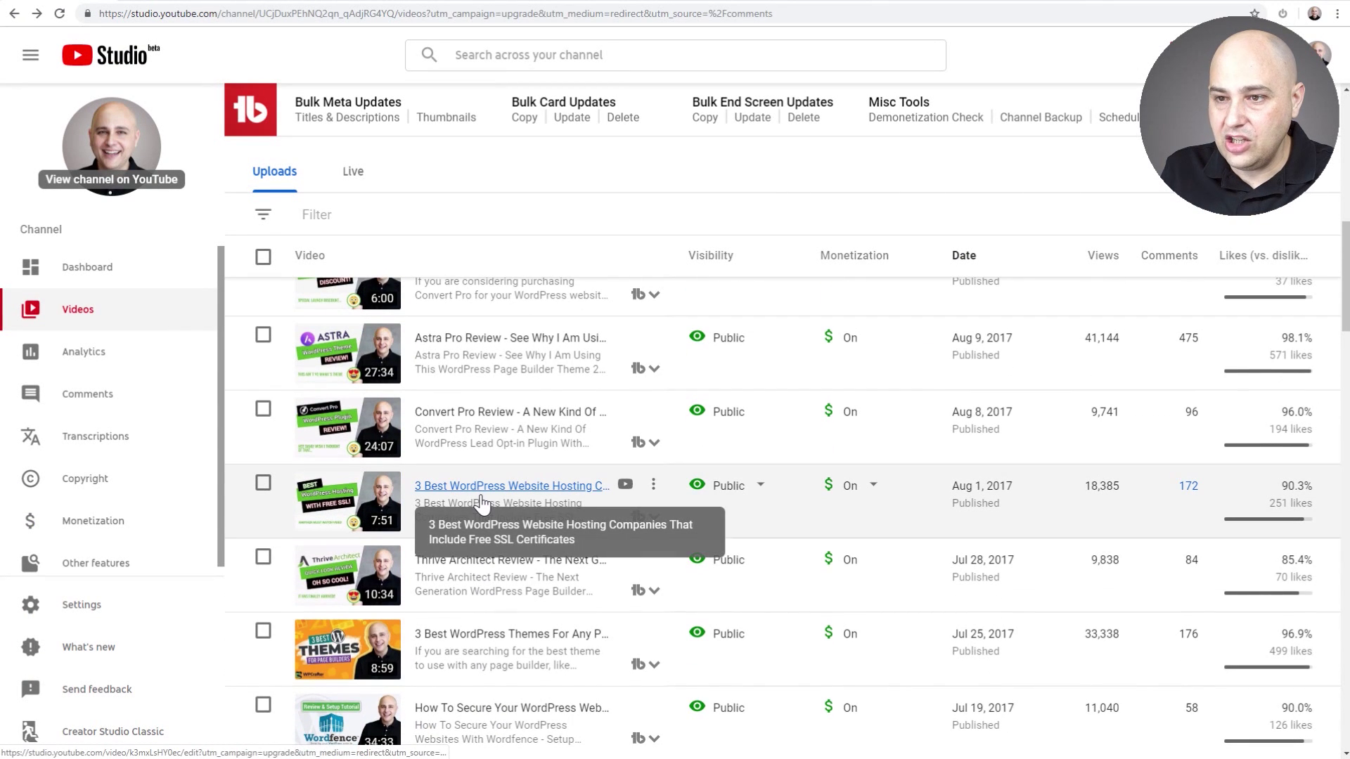
{"action": "scroll", "coordinate": [392, 584], "scroll_direction": "up", "scroll_amount": 1}
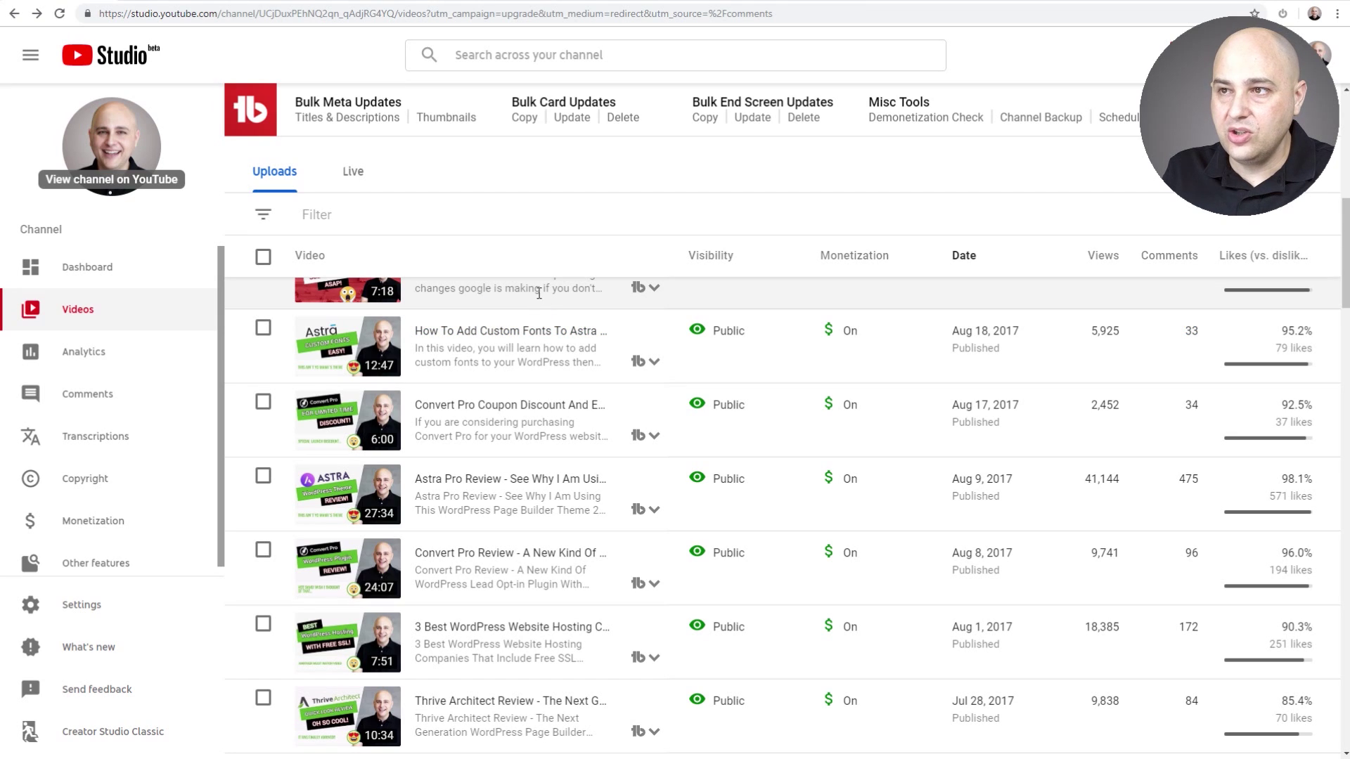
{"action": "left_click", "coordinate": [589, 3]}
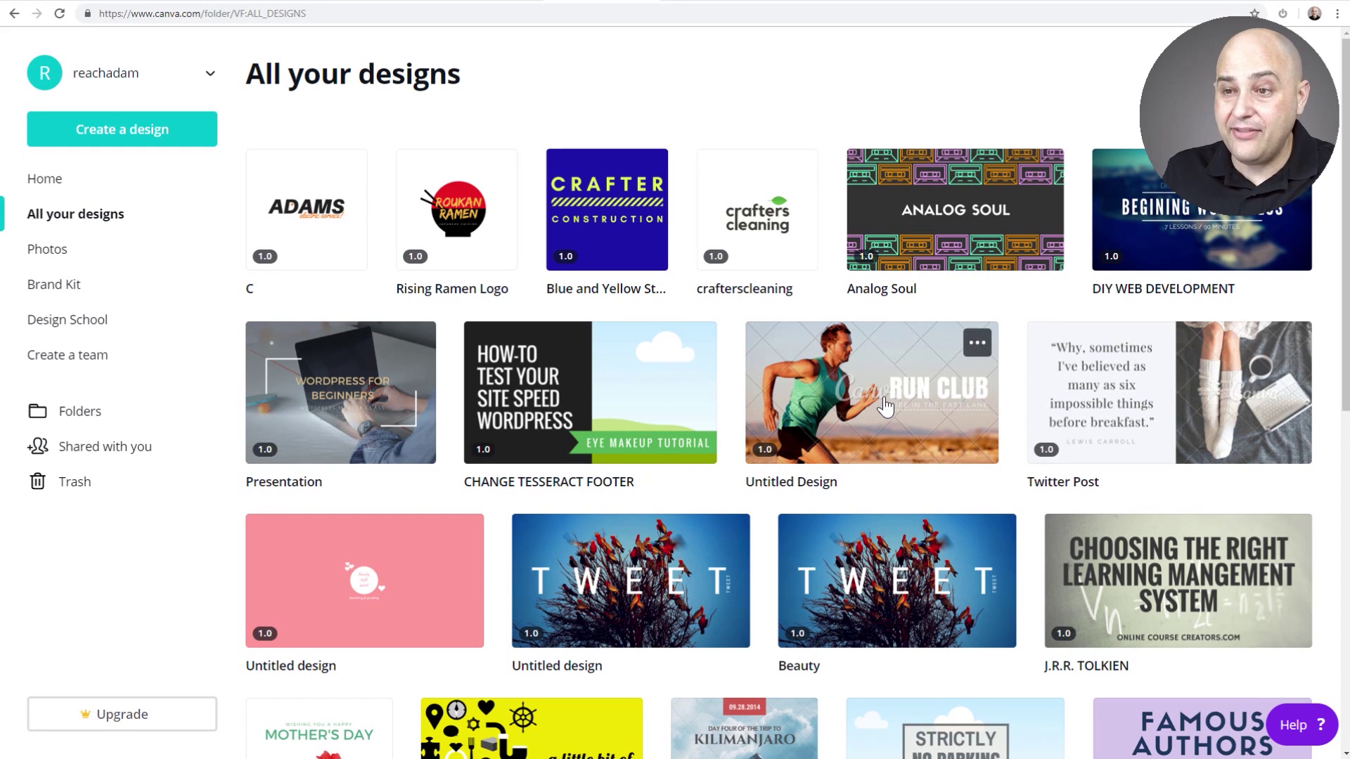
Look through Canva's saved designs, then move to the Stencil editor's Featured Templates
{"action": "scroll", "coordinate": [884, 407], "scroll_direction": "down", "scroll_amount": 9}
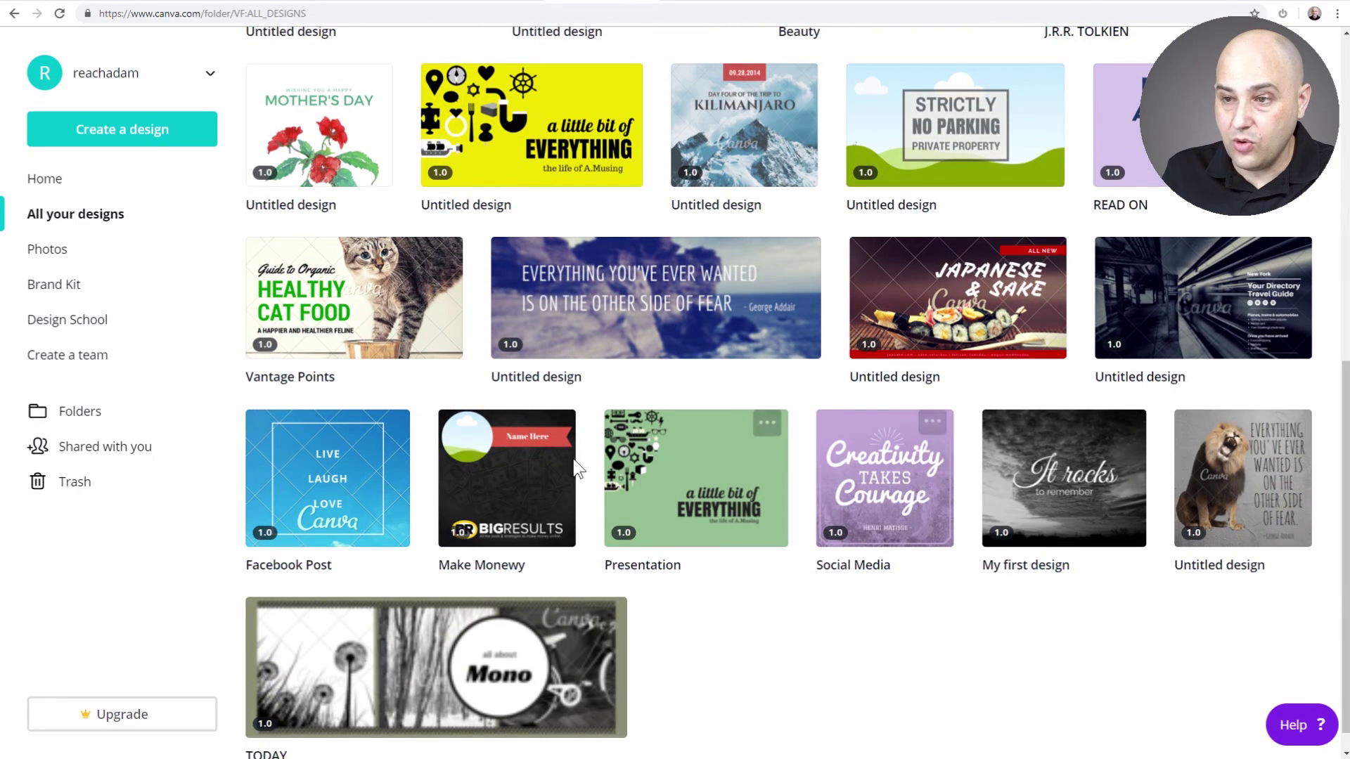
{"action": "scroll", "coordinate": [472, 494], "scroll_direction": "up", "scroll_amount": 1}
{"action": "scroll", "coordinate": [472, 495], "scroll_direction": "up", "scroll_amount": 9}
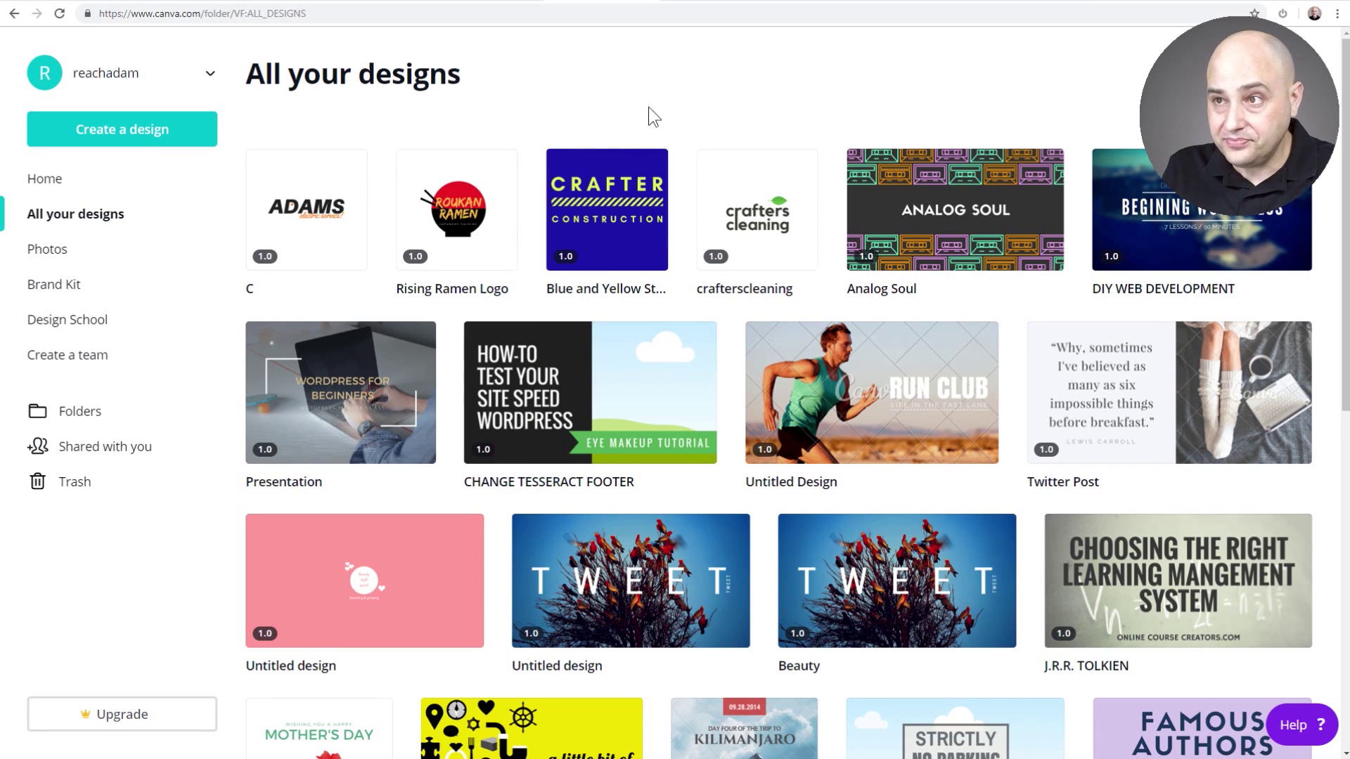
{"action": "left_click", "coordinate": [701, 4]}
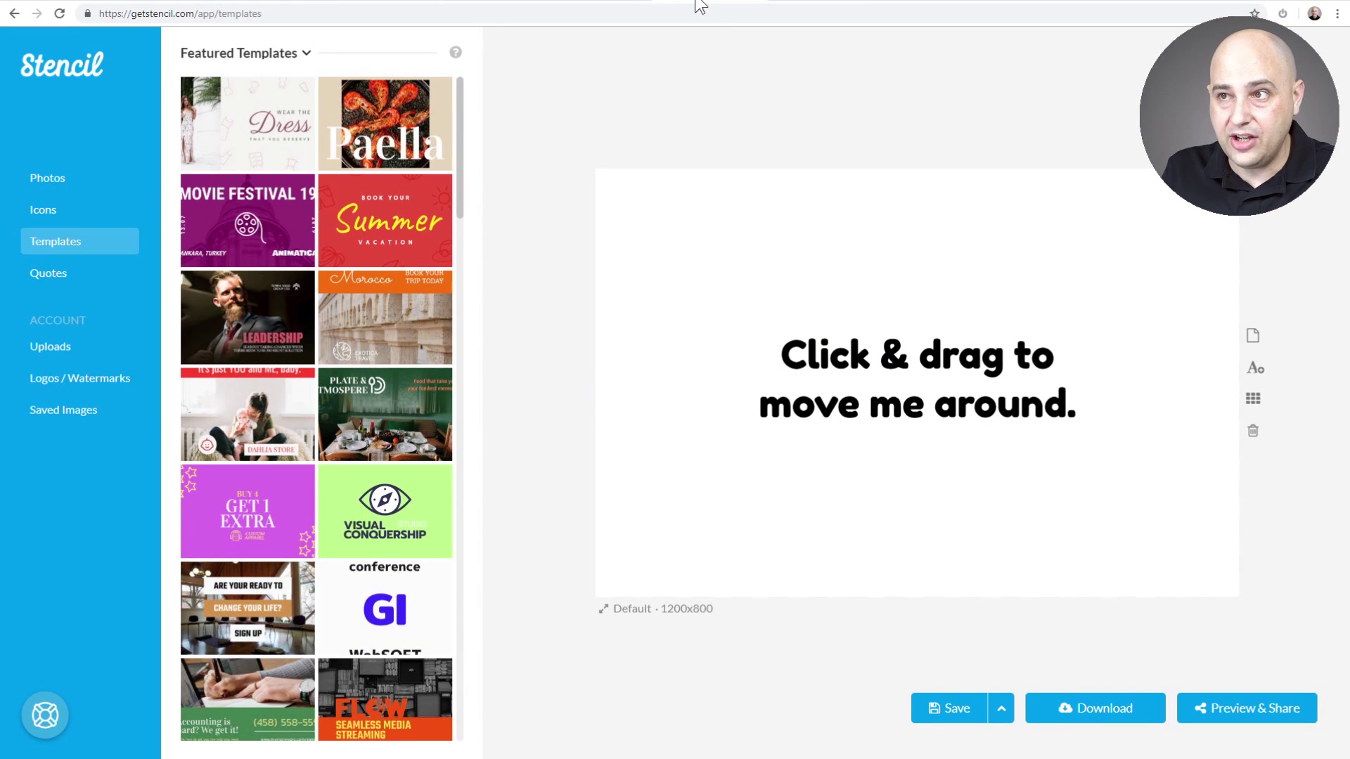
Open the 'Stencil | Exclusive Offer from AppSumo' deal page, priced at $49.00
{"action": "left_click", "coordinate": [805, 5]}
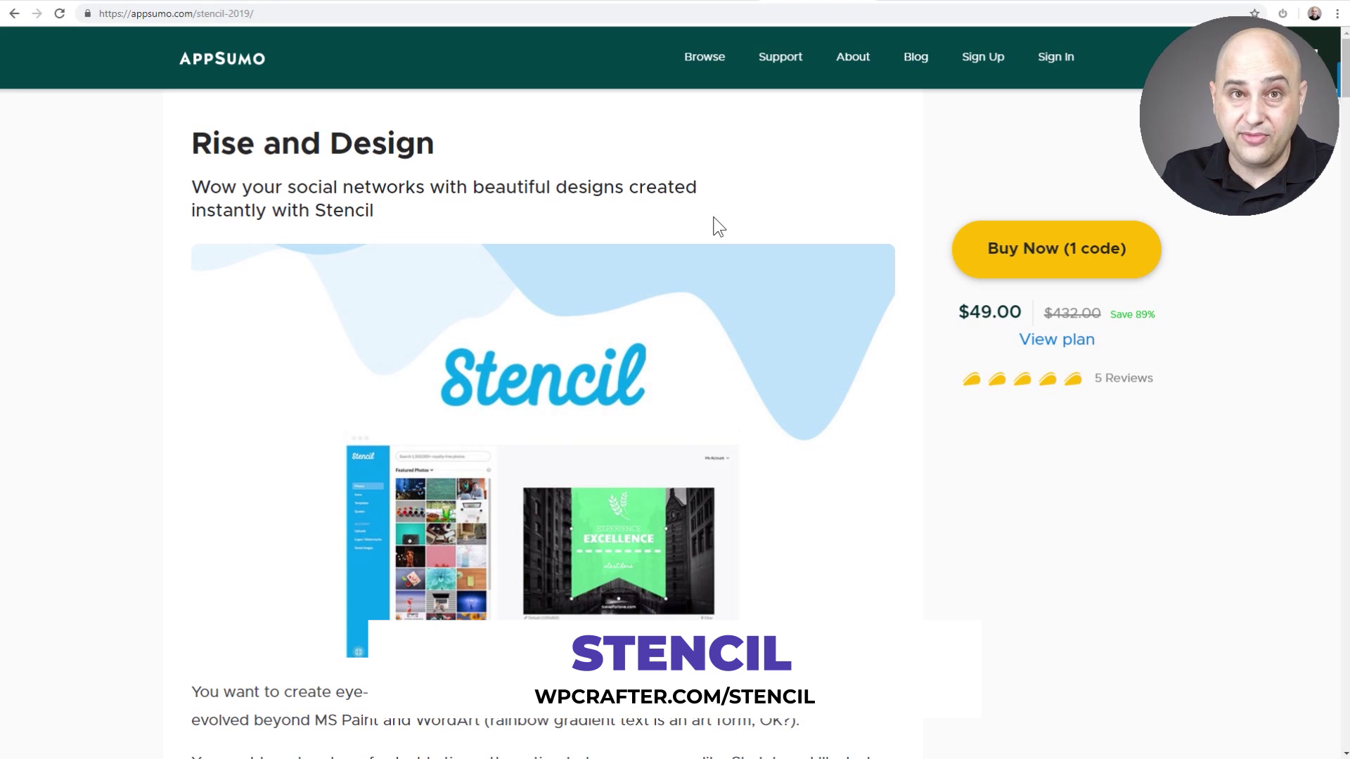
Highlight the Unlimited Plan's 2,200,000+ Photos and Google fonts lines, then scroll back up
{"action": "scroll", "coordinate": [713, 225], "scroll_direction": "down", "scroll_amount": 5}
{"action": "scroll", "coordinate": [713, 225], "scroll_direction": "down", "scroll_amount": 6}
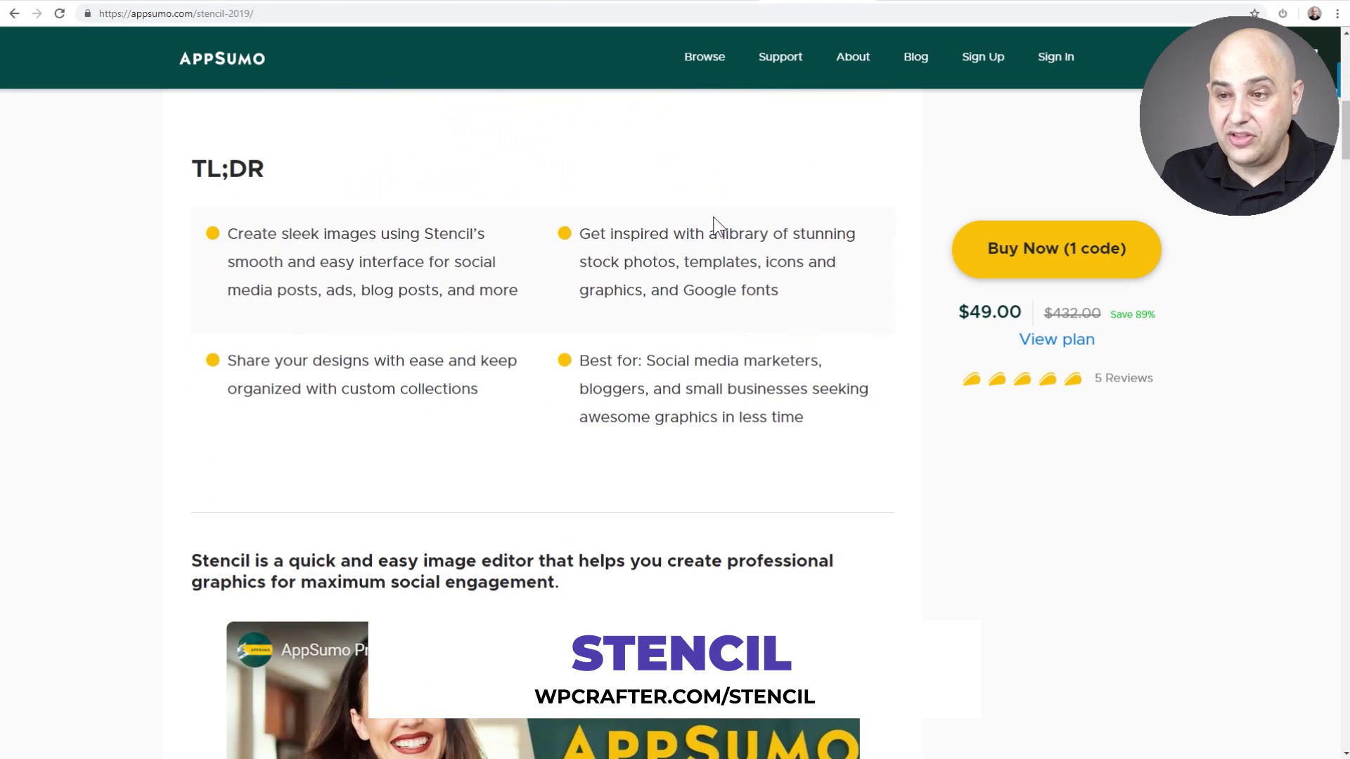
{"action": "scroll", "coordinate": [713, 224], "scroll_direction": "down", "scroll_amount": 15}
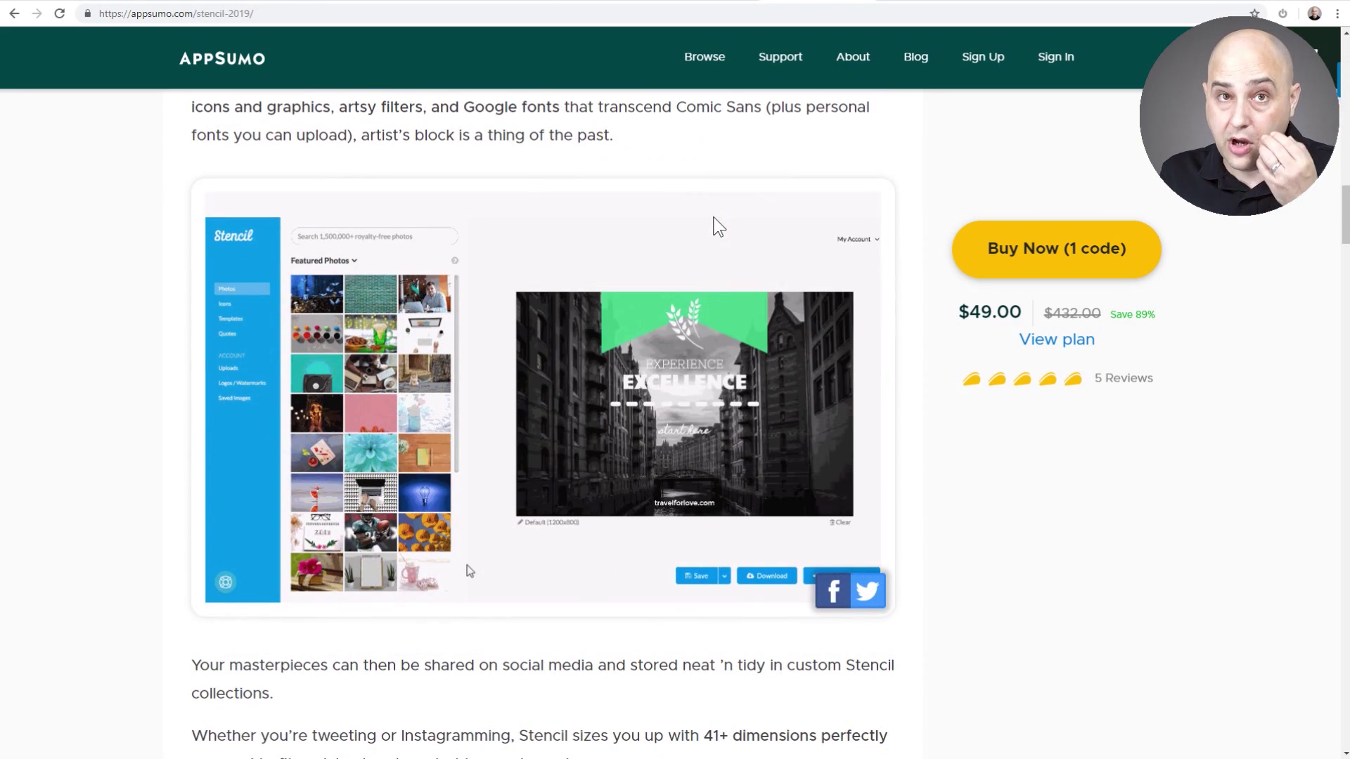
{"action": "scroll", "coordinate": [713, 226], "scroll_direction": "down", "scroll_amount": 15}
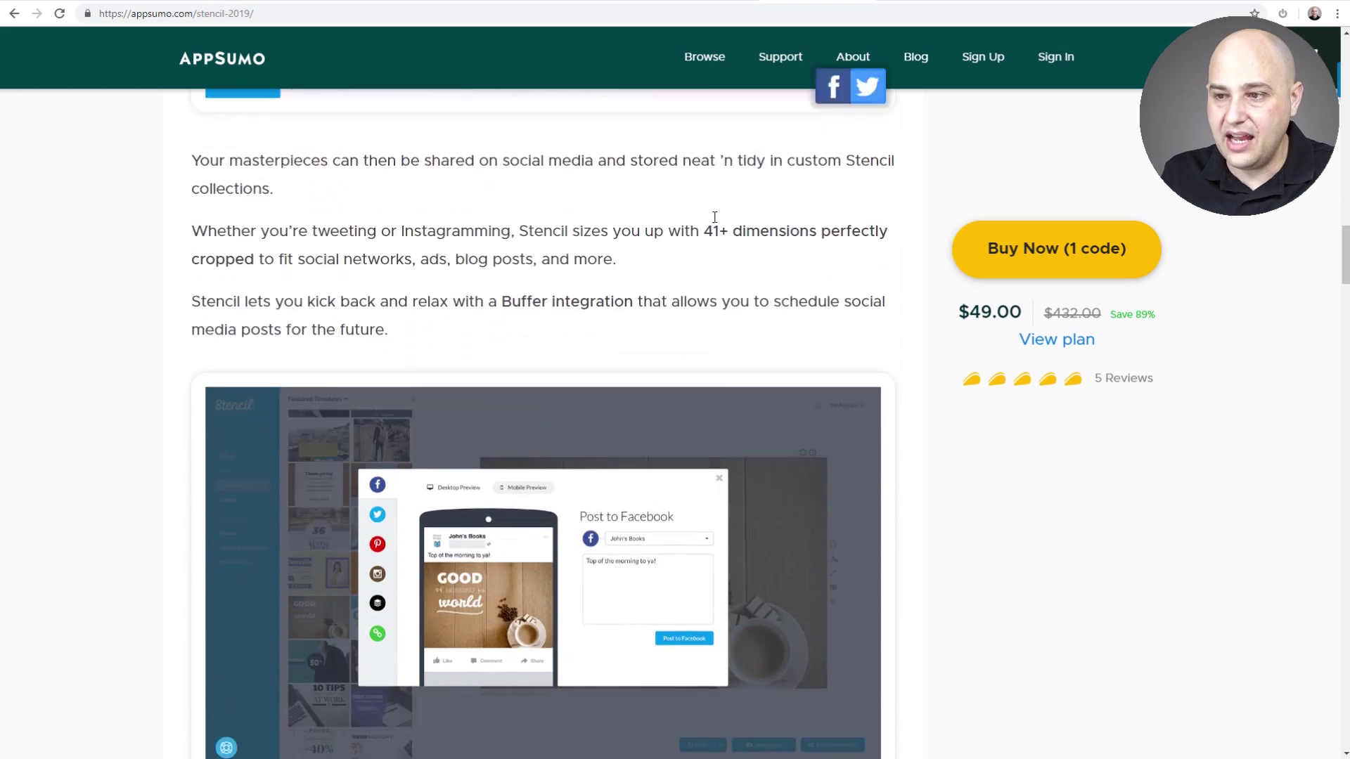
{"action": "scroll", "coordinate": [713, 218], "scroll_direction": "down", "scroll_amount": 20}
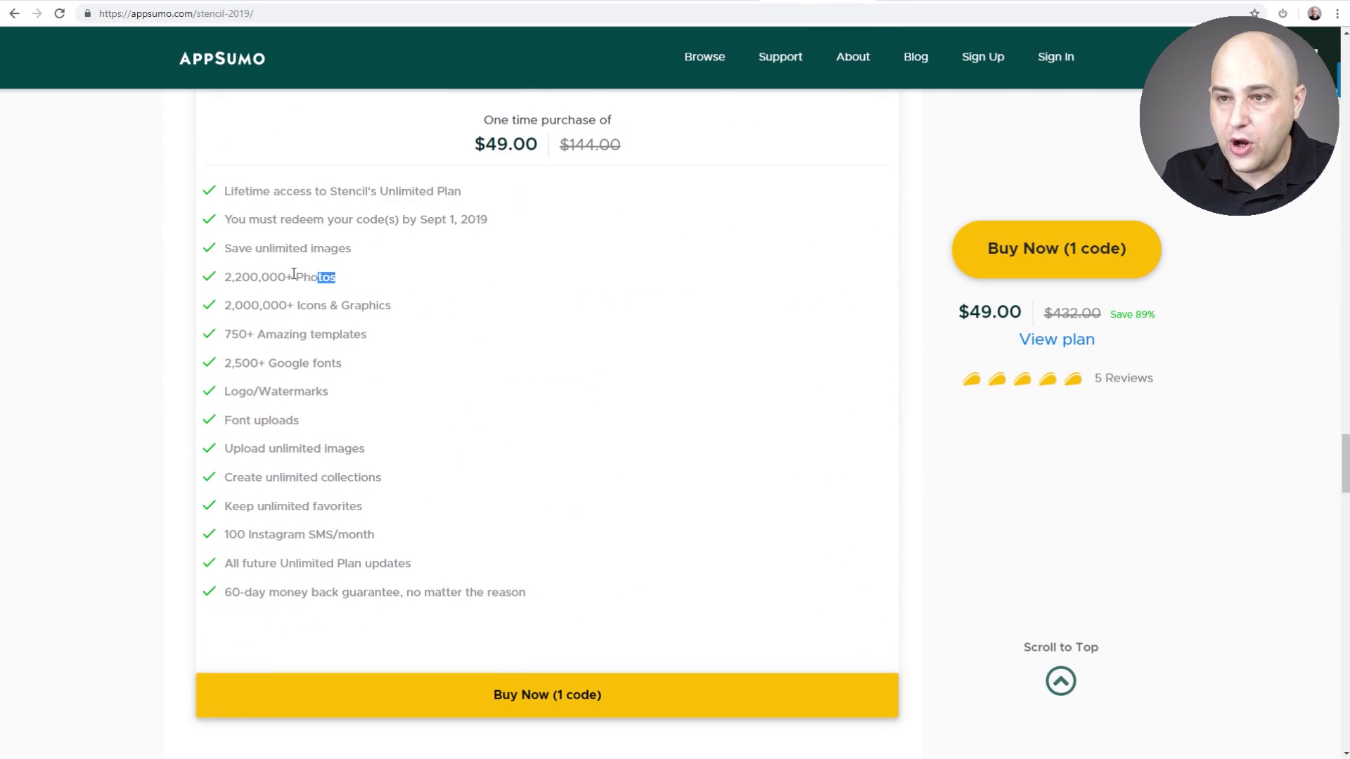
{"action": "left_click_drag", "start_coordinate": [294, 274], "coordinate": [220, 277]}
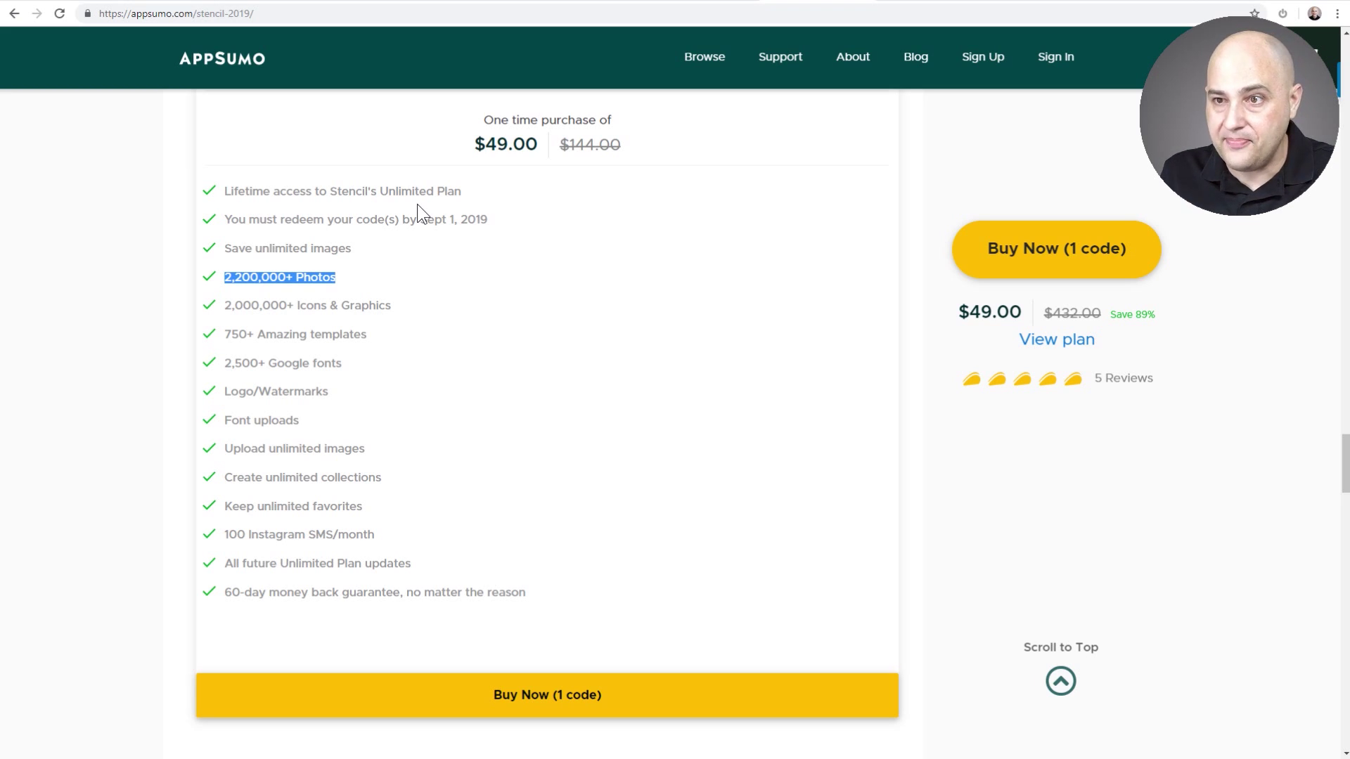
{"action": "left_click_drag", "start_coordinate": [391, 305], "coordinate": [232, 365]}
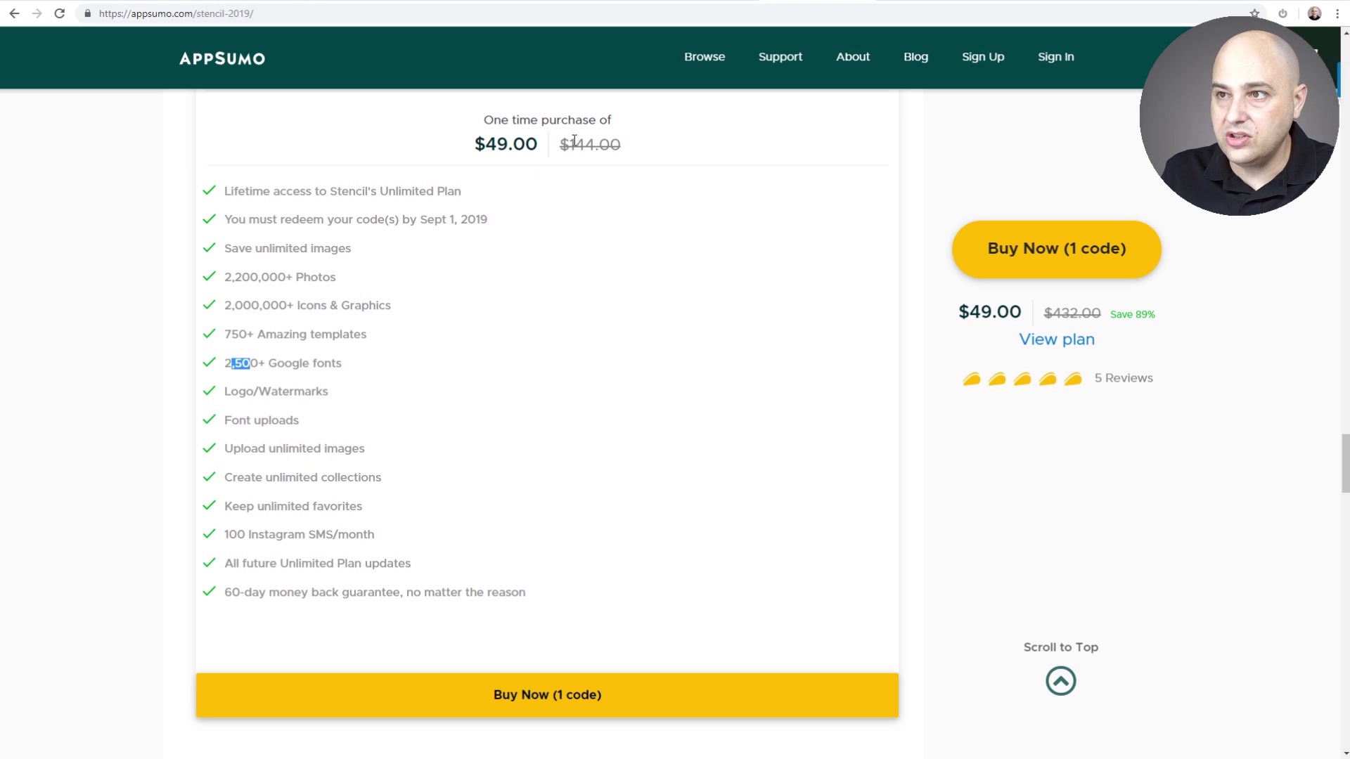
{"action": "scroll", "coordinate": [637, 284], "scroll_direction": "up", "scroll_amount": 20}
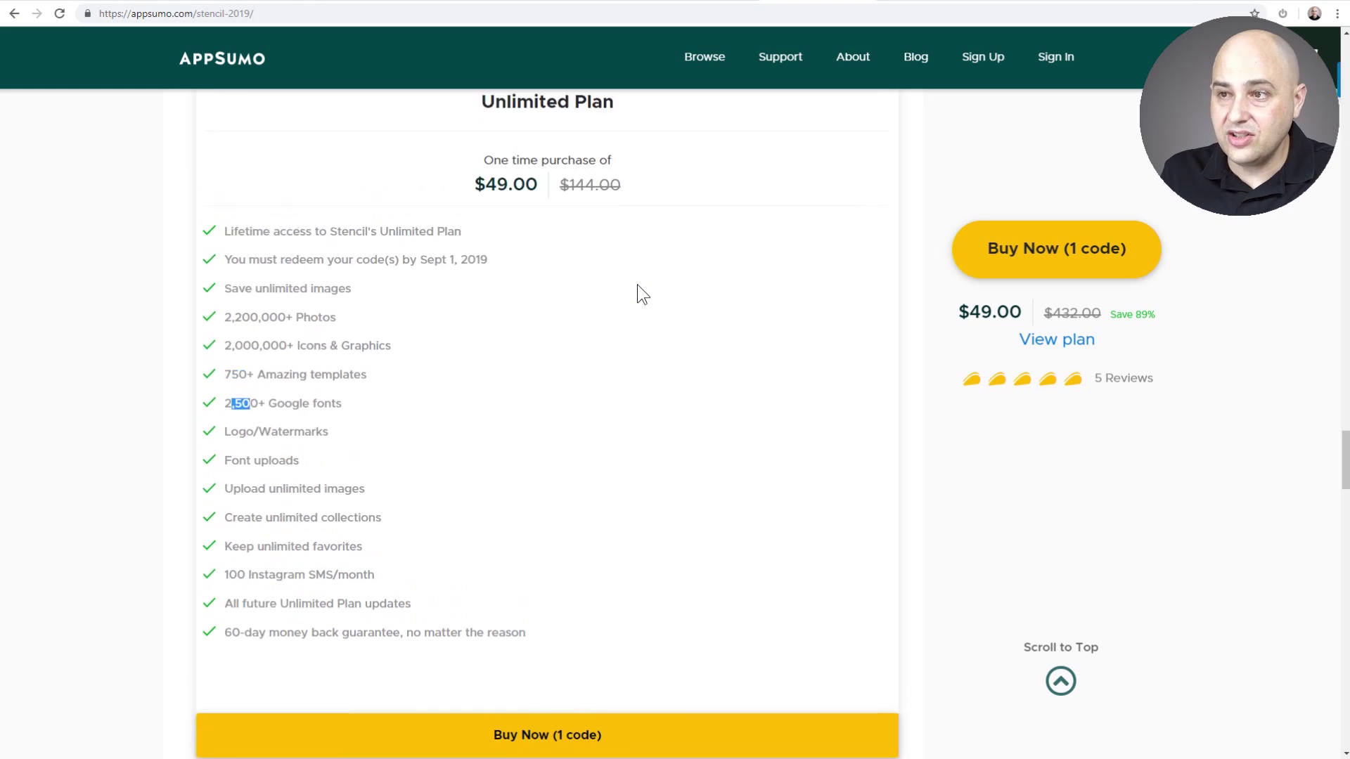
{"action": "scroll", "coordinate": [638, 284], "scroll_direction": "up", "scroll_amount": 20}
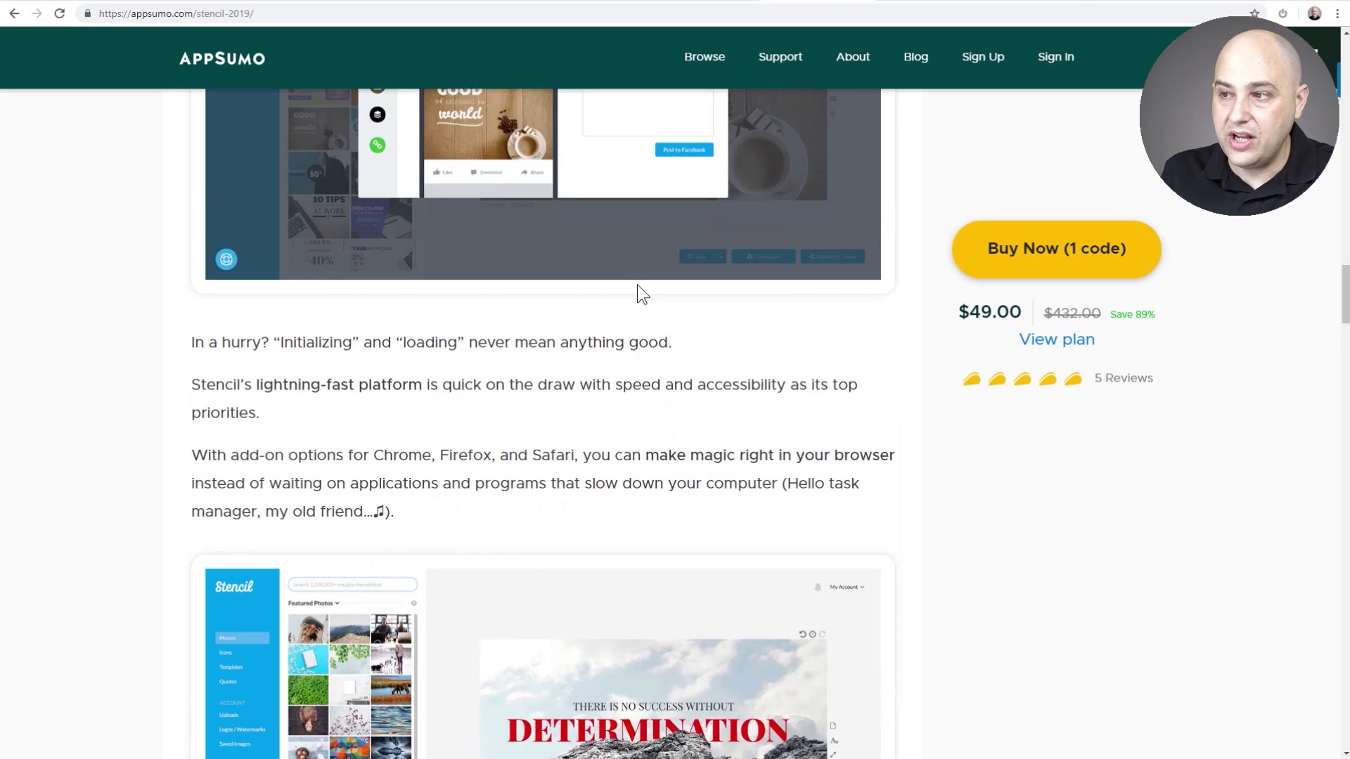
{"action": "scroll", "coordinate": [637, 284], "scroll_direction": "up", "scroll_amount": 12}
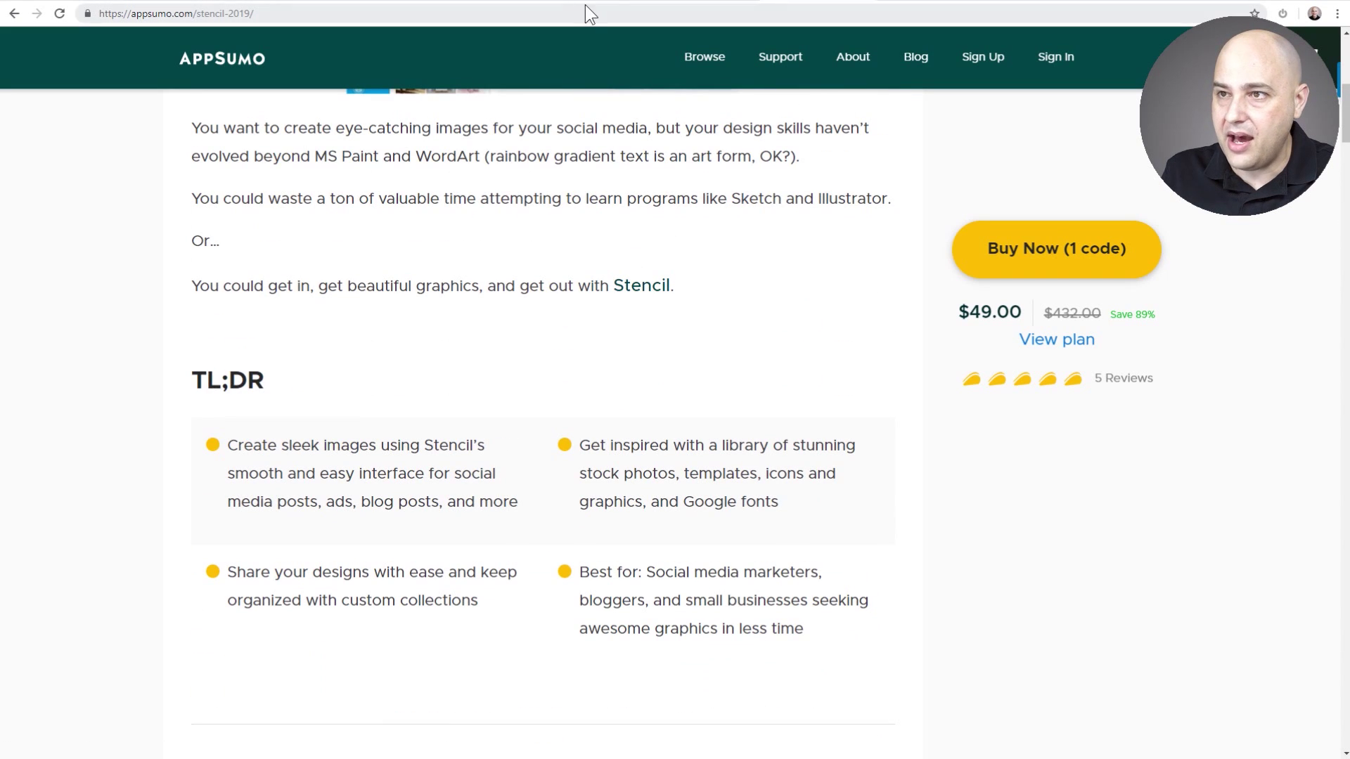
Back in Stencil, browse the featured photos, icons, templates and quotes
{"action": "left_click", "coordinate": [695, 3]}
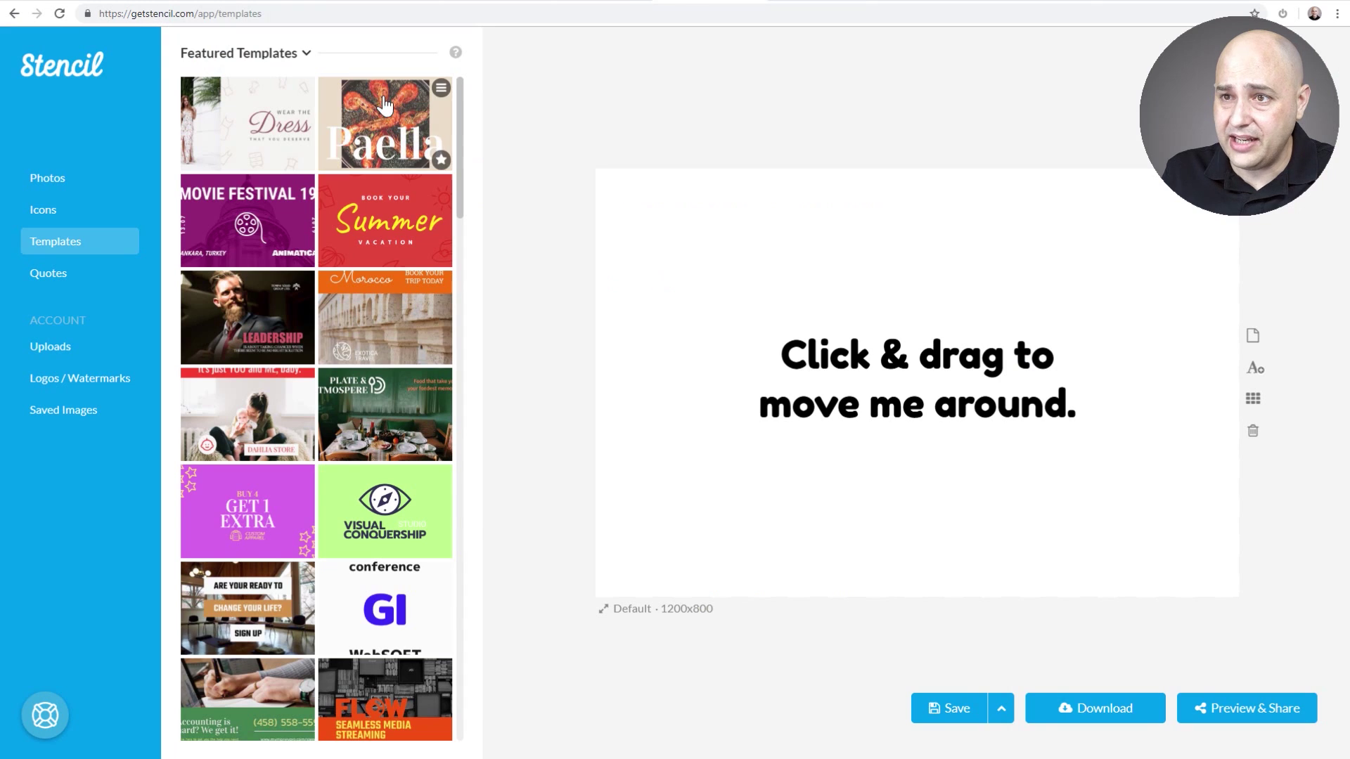
{"action": "left_click", "coordinate": [59, 187]}
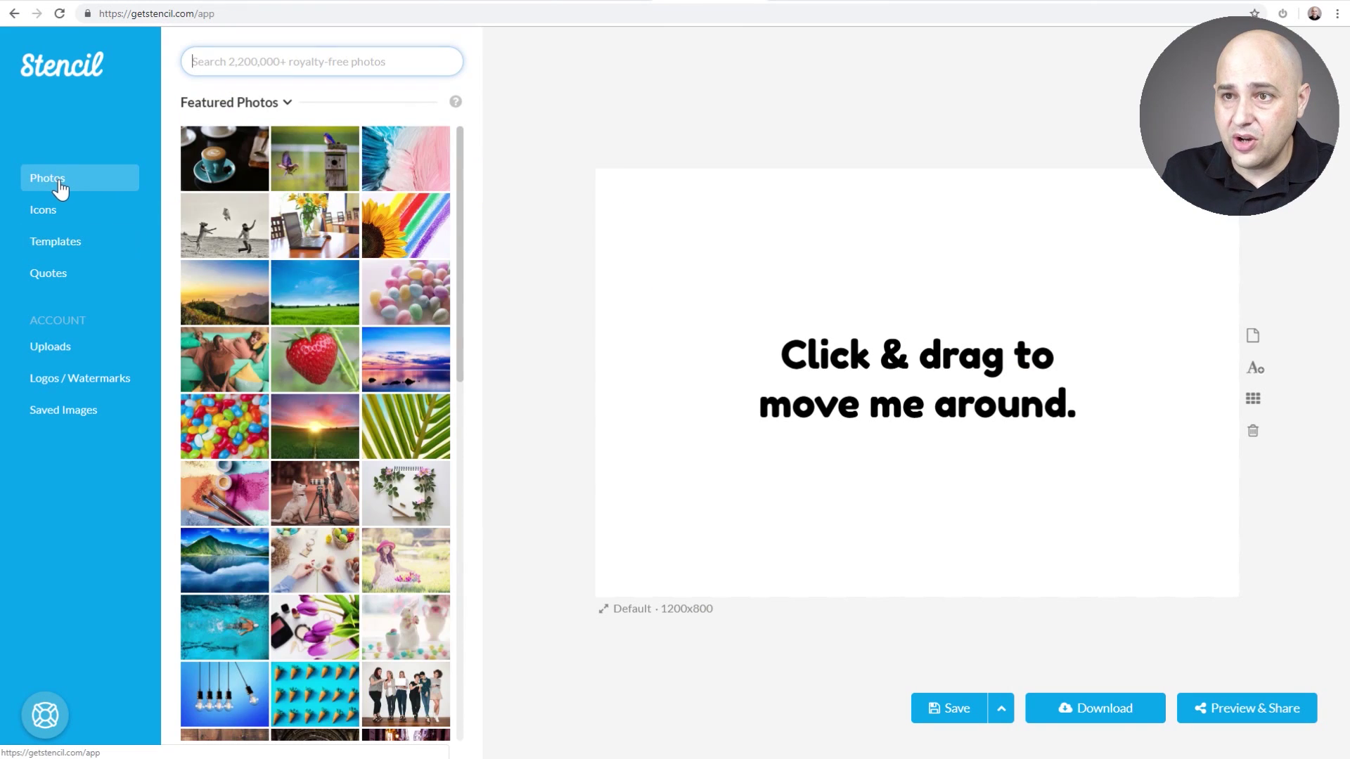
{"action": "scroll", "coordinate": [256, 281], "scroll_direction": "down", "scroll_amount": 15}
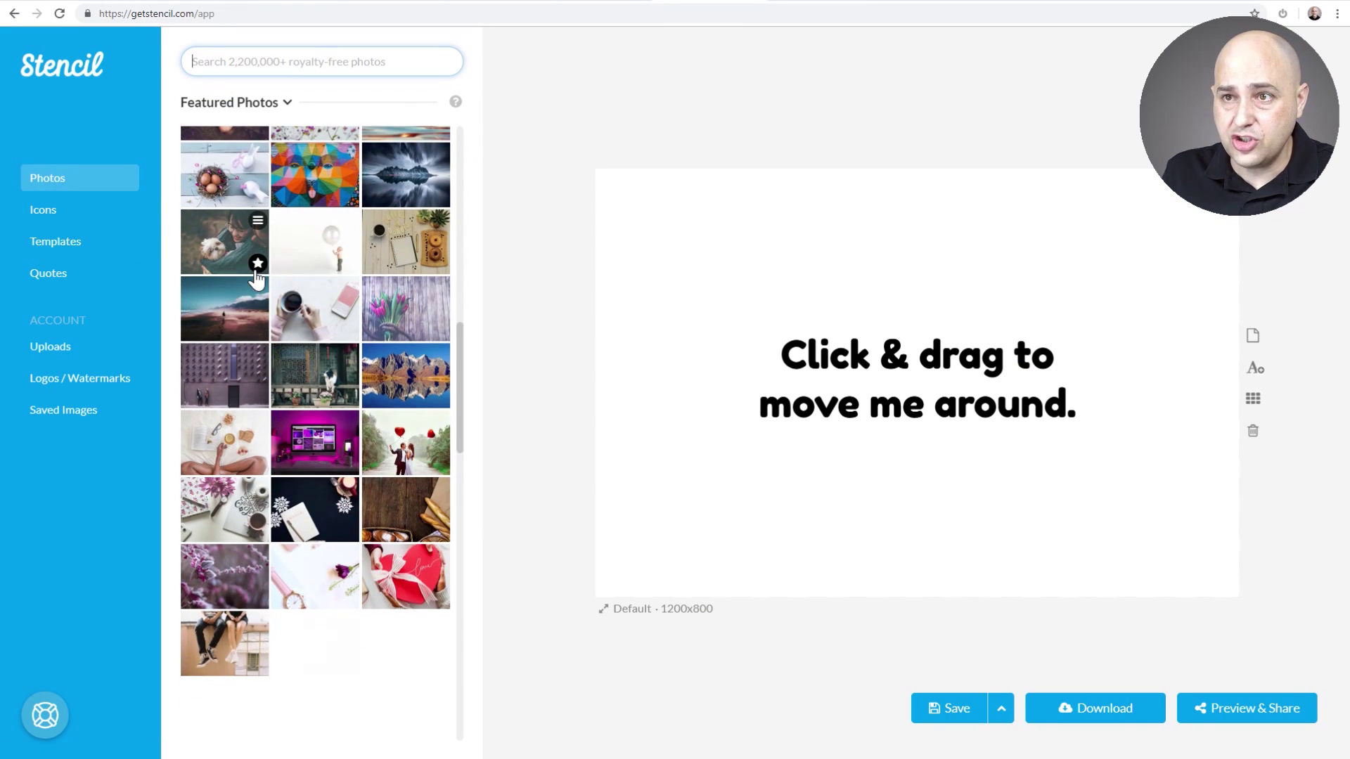
{"action": "scroll", "coordinate": [255, 281], "scroll_direction": "down", "scroll_amount": 10}
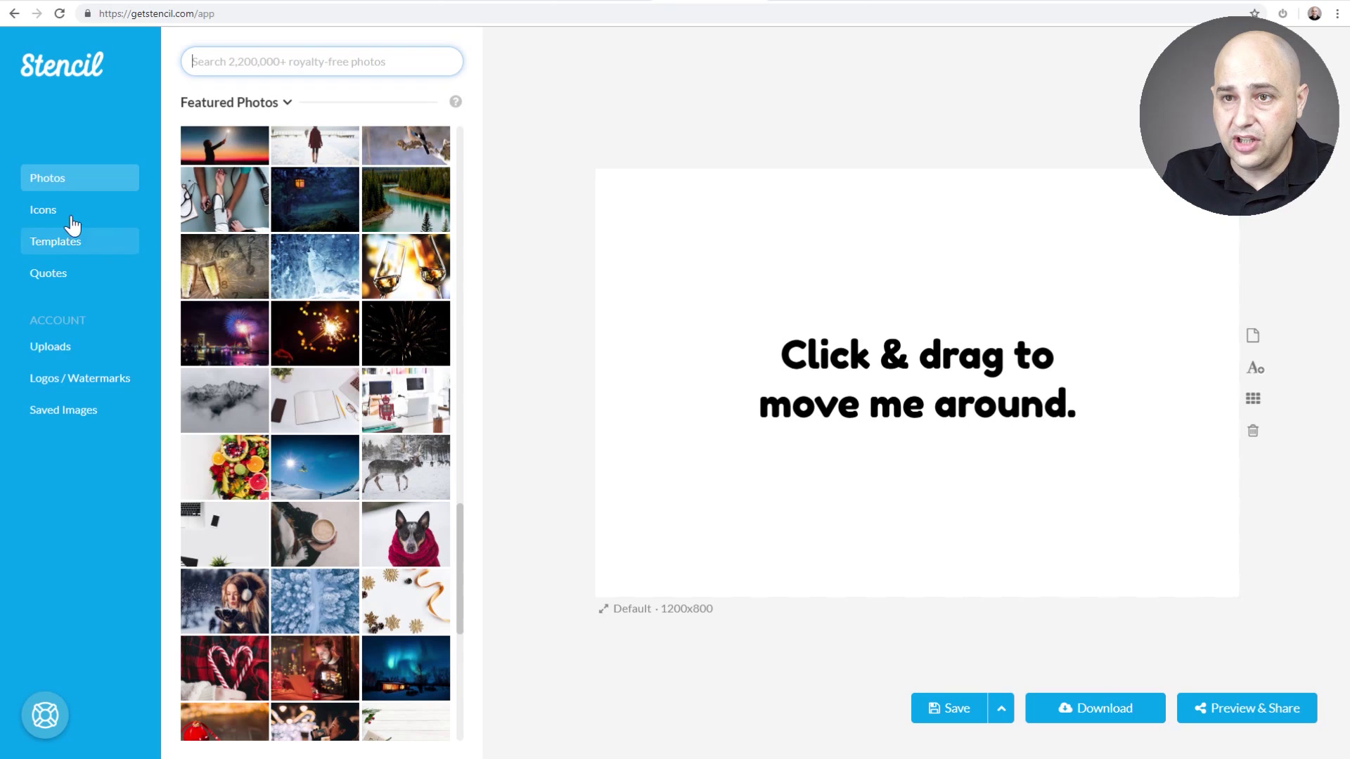
{"action": "left_click", "coordinate": [71, 211]}
{"action": "scroll", "coordinate": [225, 301], "scroll_direction": "down", "scroll_amount": 8}
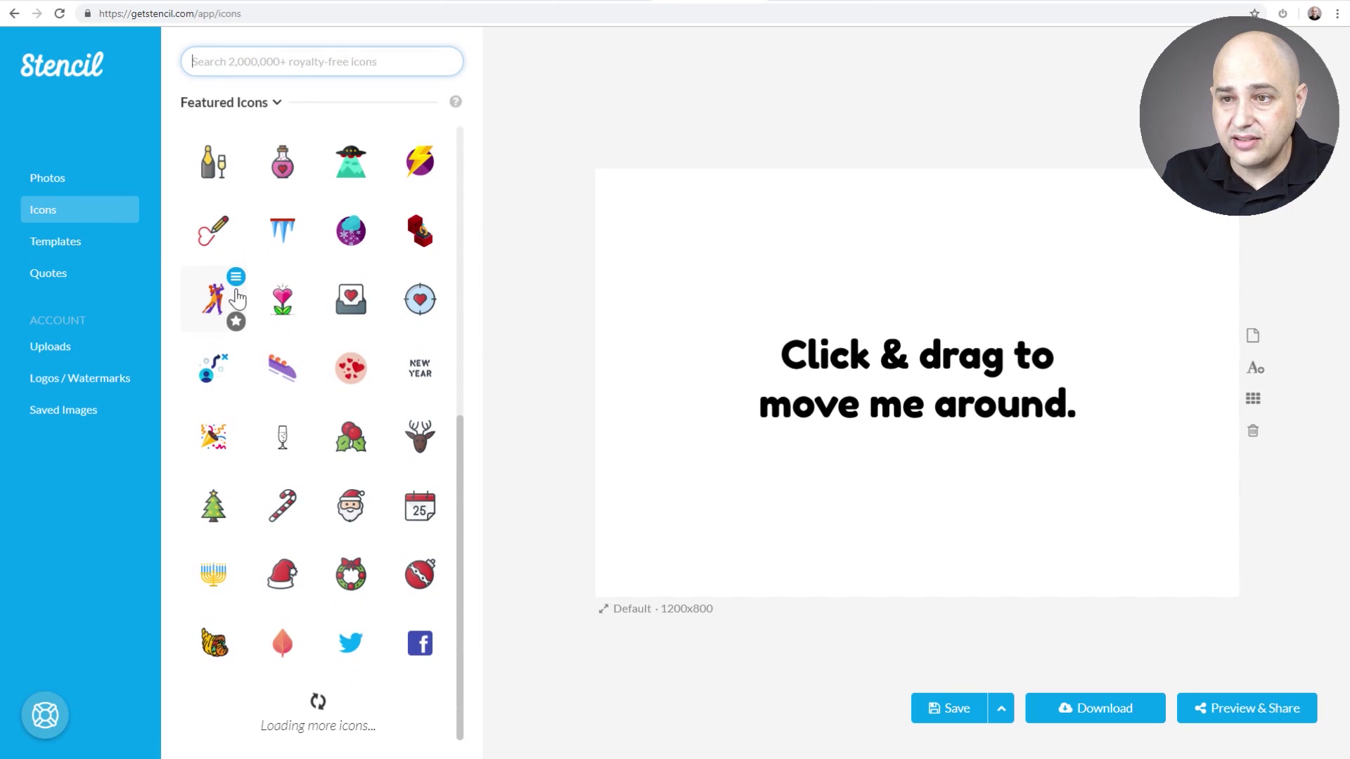
{"action": "left_click", "coordinate": [54, 246]}
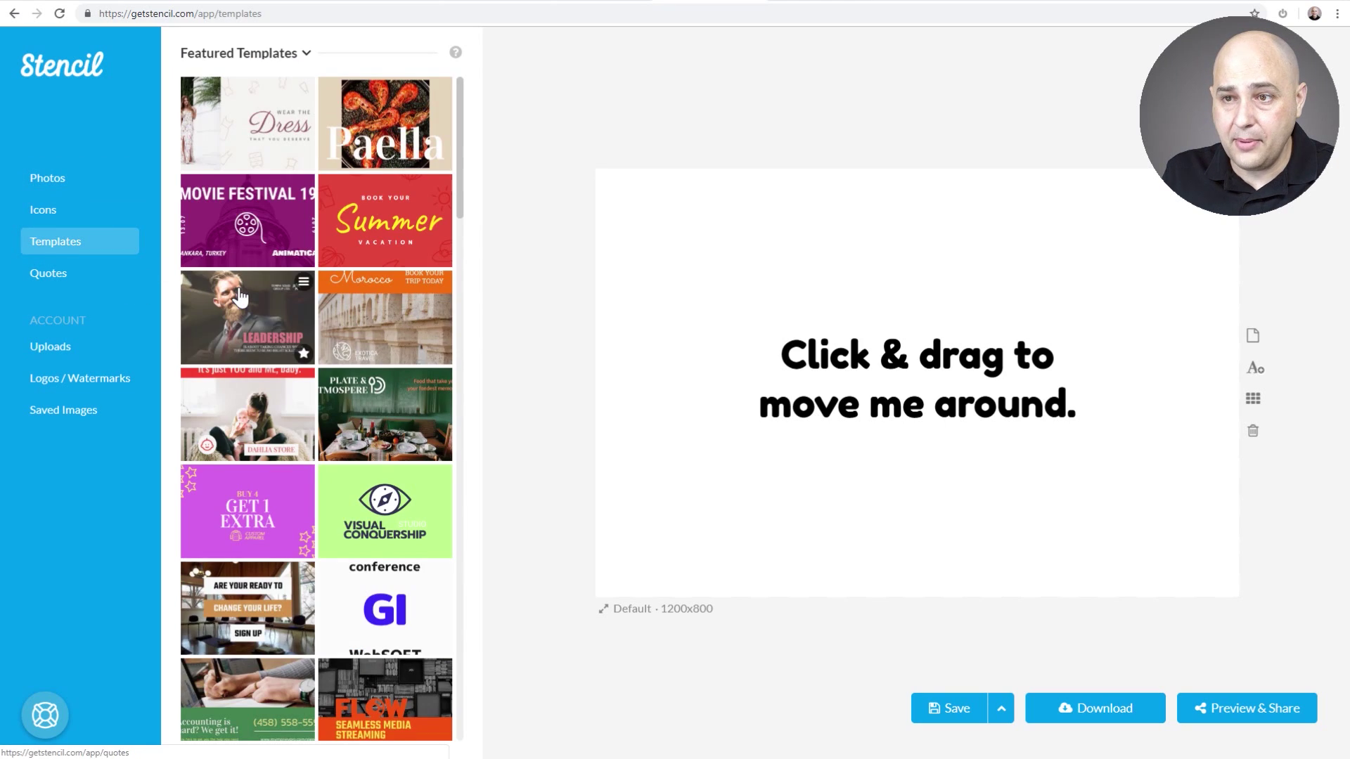
{"action": "scroll", "coordinate": [239, 298], "scroll_direction": "down", "scroll_amount": 10}
{"action": "left_click", "coordinate": [54, 279]}
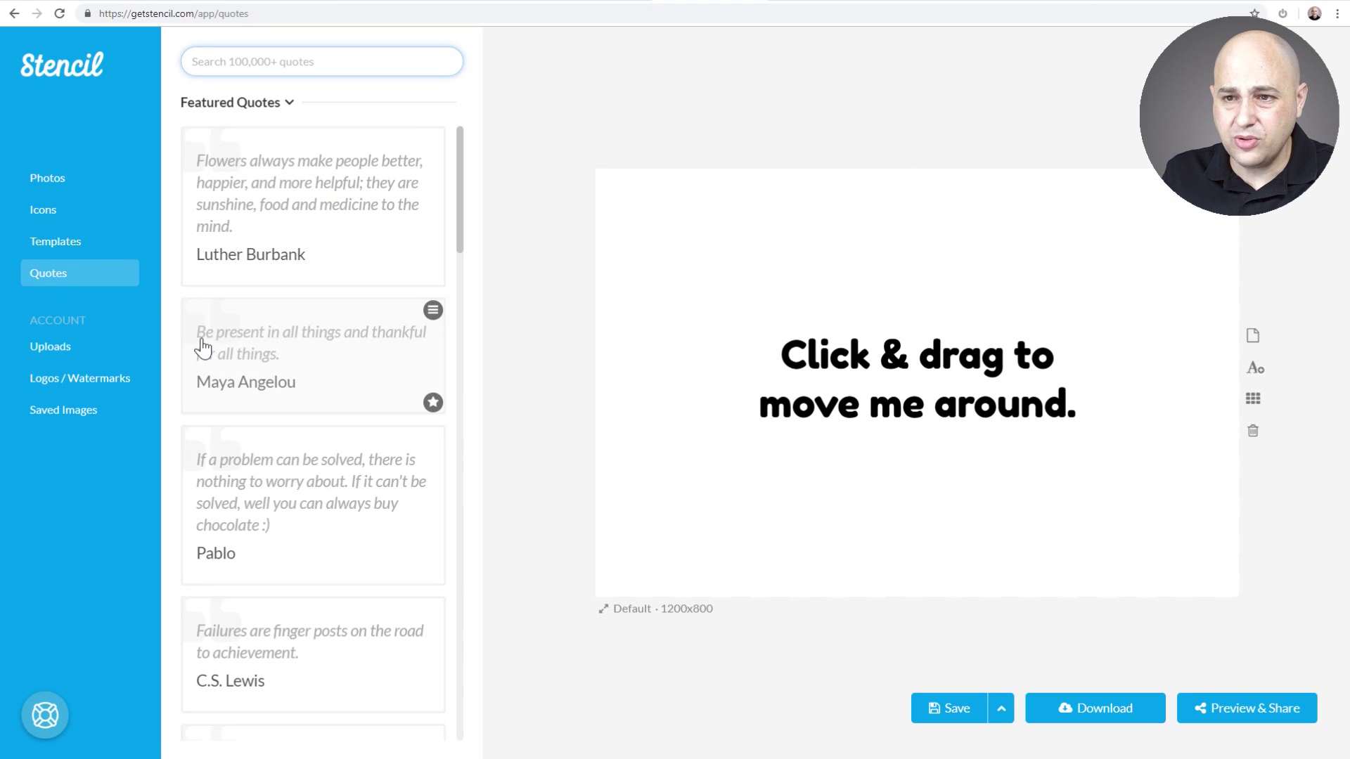
Check uploads and Logos / Watermarks, then scroll through the Saved Images thumbnails
{"action": "left_click", "coordinate": [78, 353]}
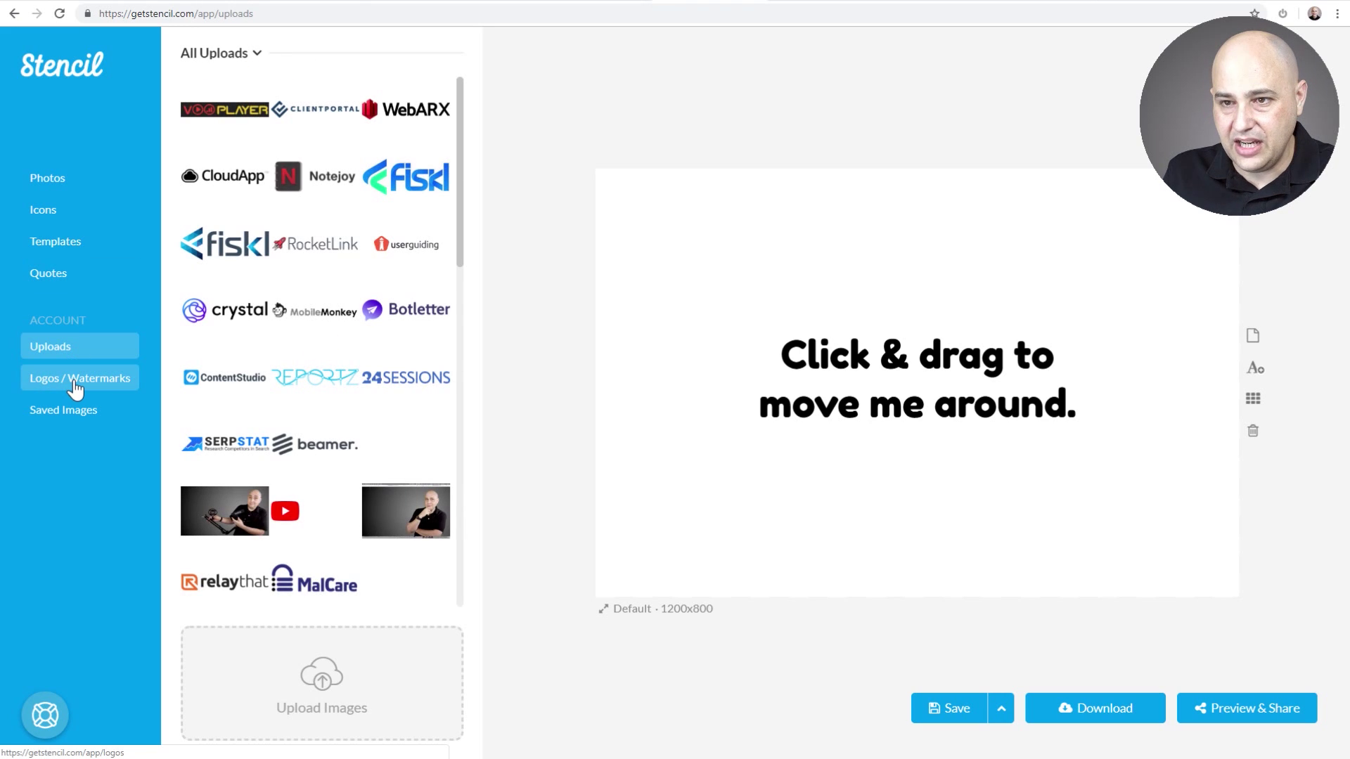
{"action": "left_click", "coordinate": [76, 385]}
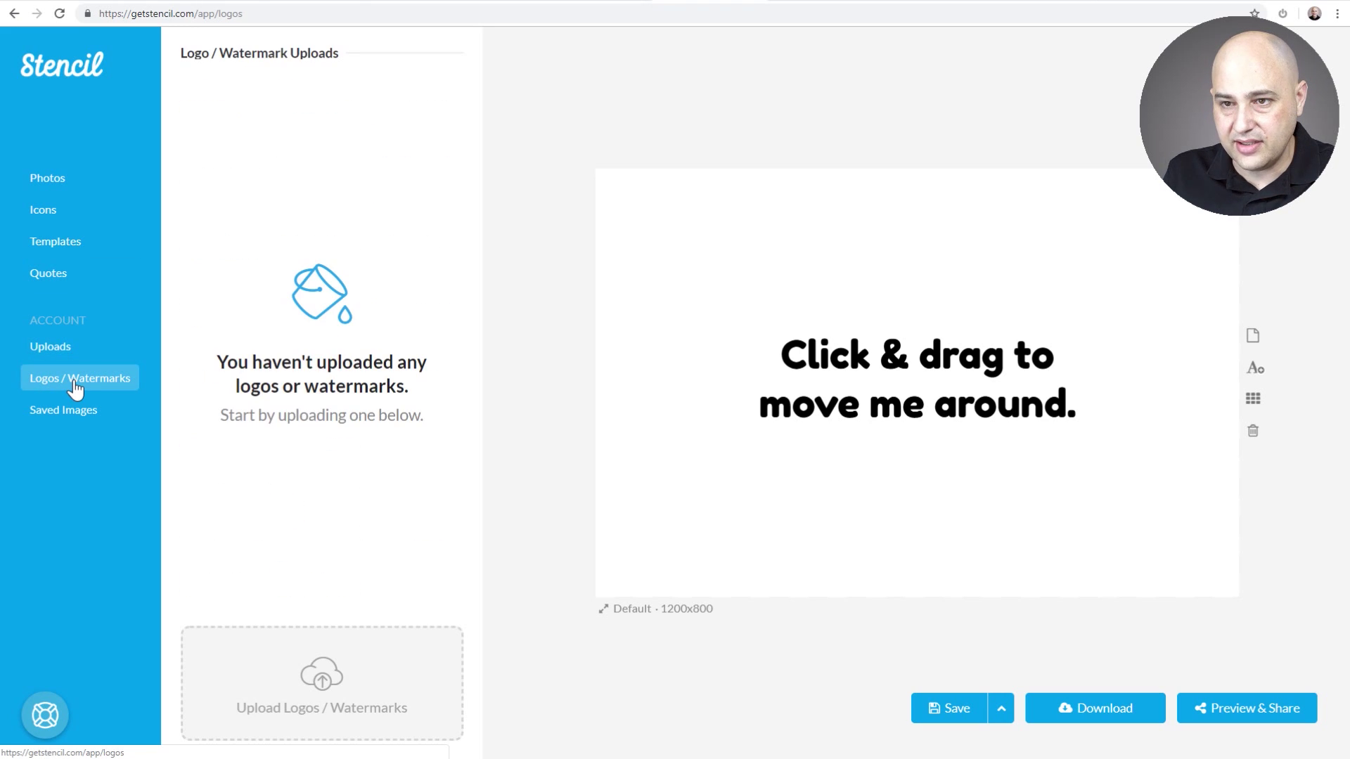
{"action": "left_click", "coordinate": [61, 415]}
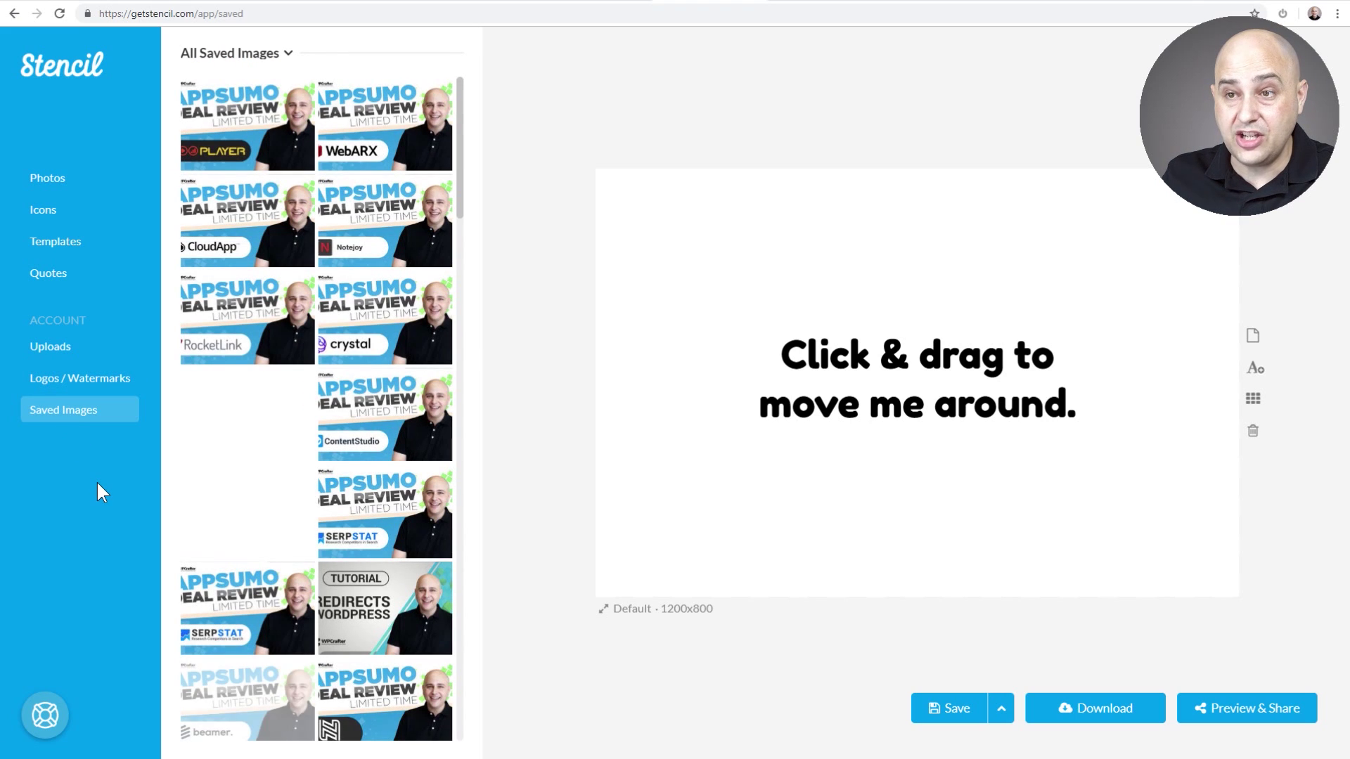
{"action": "scroll", "coordinate": [283, 401], "scroll_direction": "down", "scroll_amount": 15}
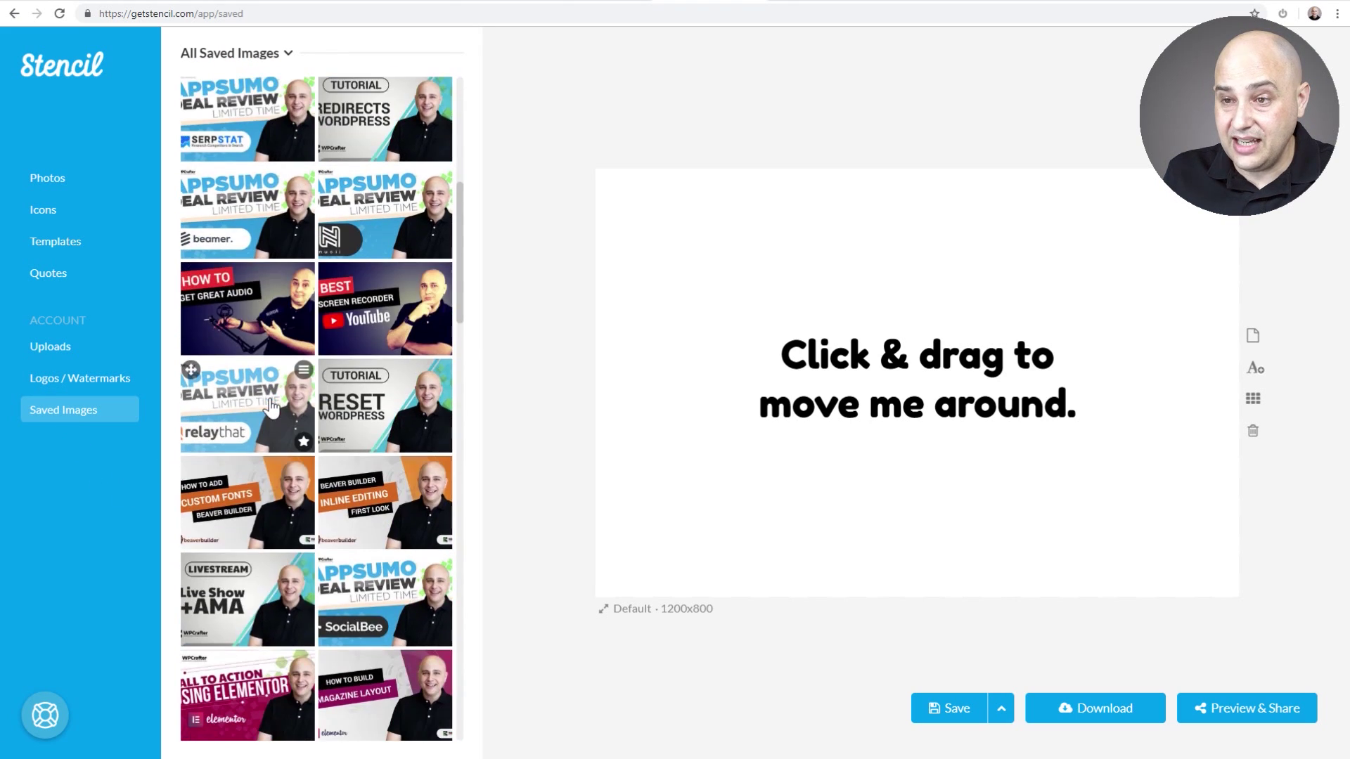
{"action": "scroll", "coordinate": [283, 401], "scroll_direction": "down", "scroll_amount": 8}
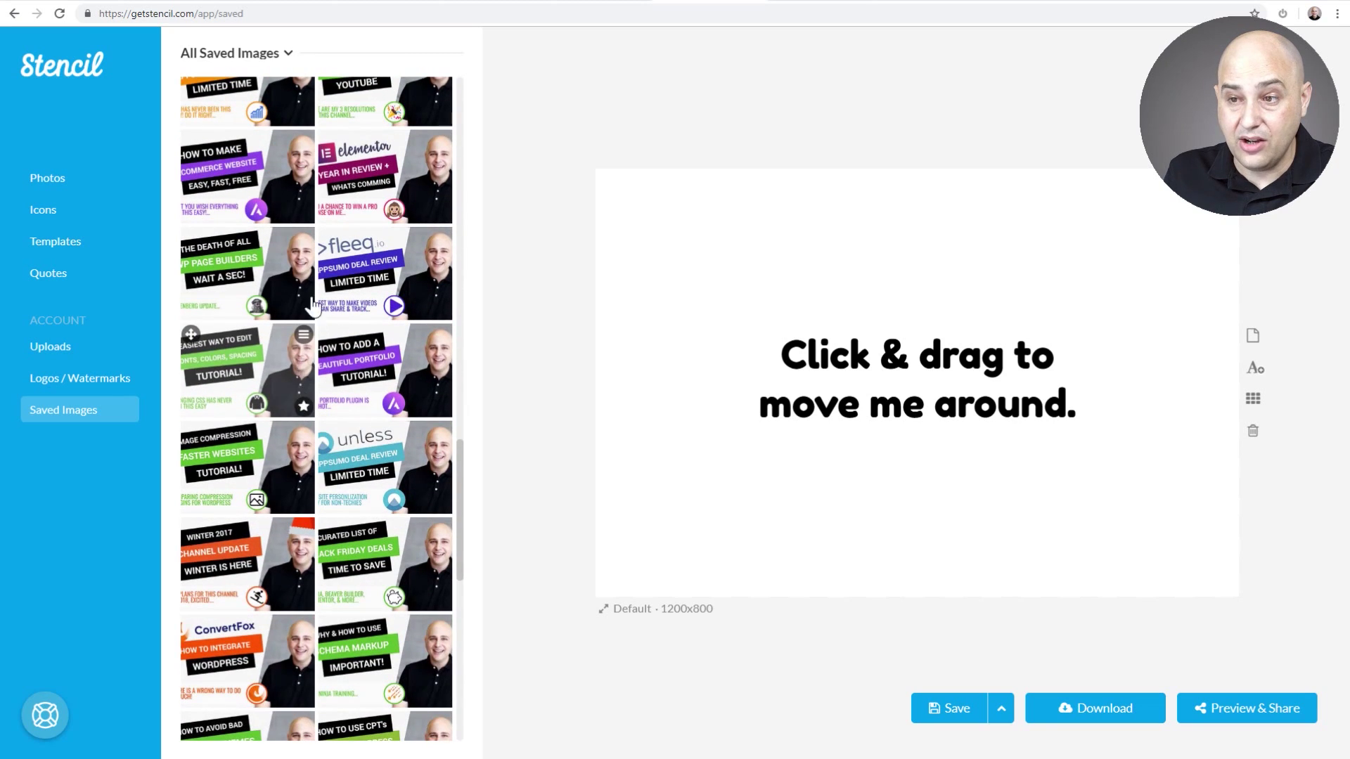
In YouTube Studio's Videos list, page back to Mar 2018 and scroll down to Nov 2017 uploads
{"action": "left_click", "coordinate": [55, 3]}
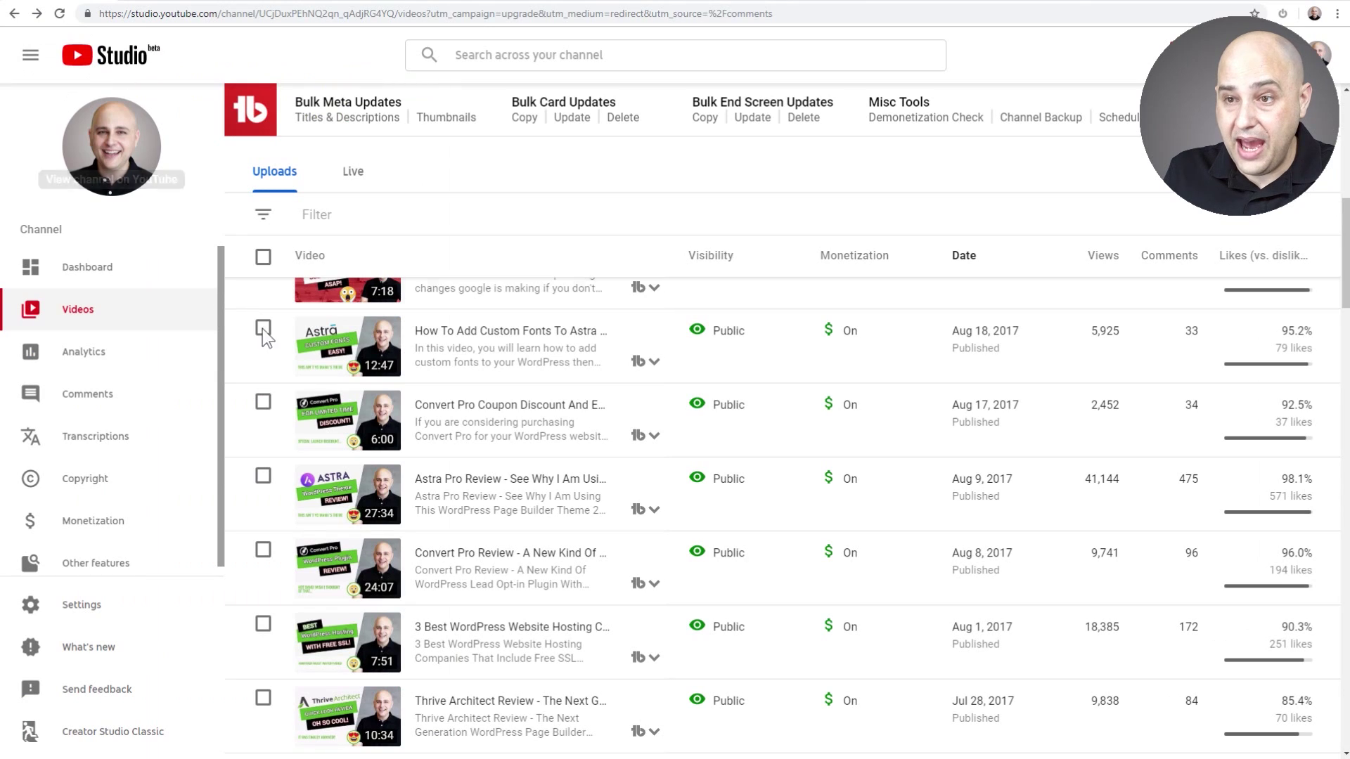
{"action": "scroll", "coordinate": [390, 505], "scroll_direction": "up", "scroll_amount": 3}
{"action": "scroll", "coordinate": [390, 505], "scroll_direction": "up", "scroll_amount": 6}
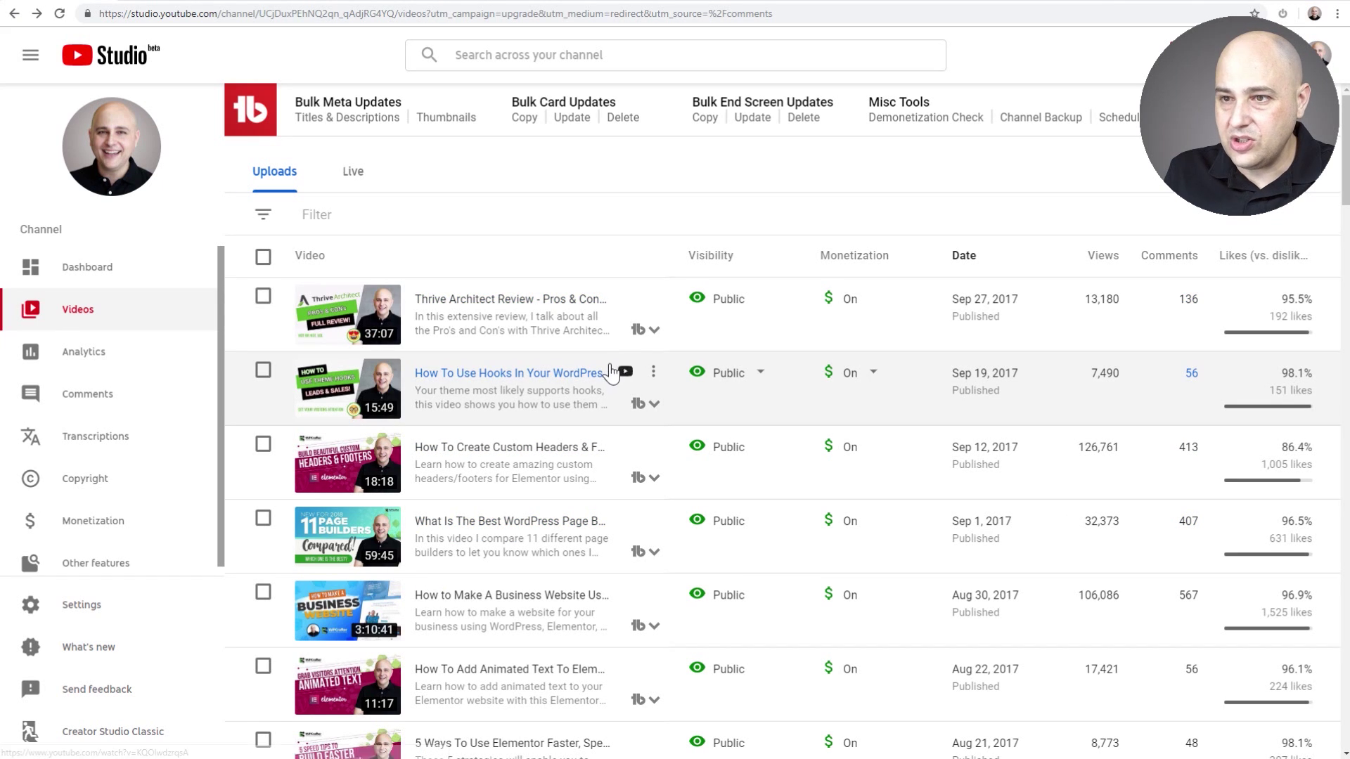
{"action": "scroll", "coordinate": [639, 352], "scroll_direction": "down", "scroll_amount": 20}
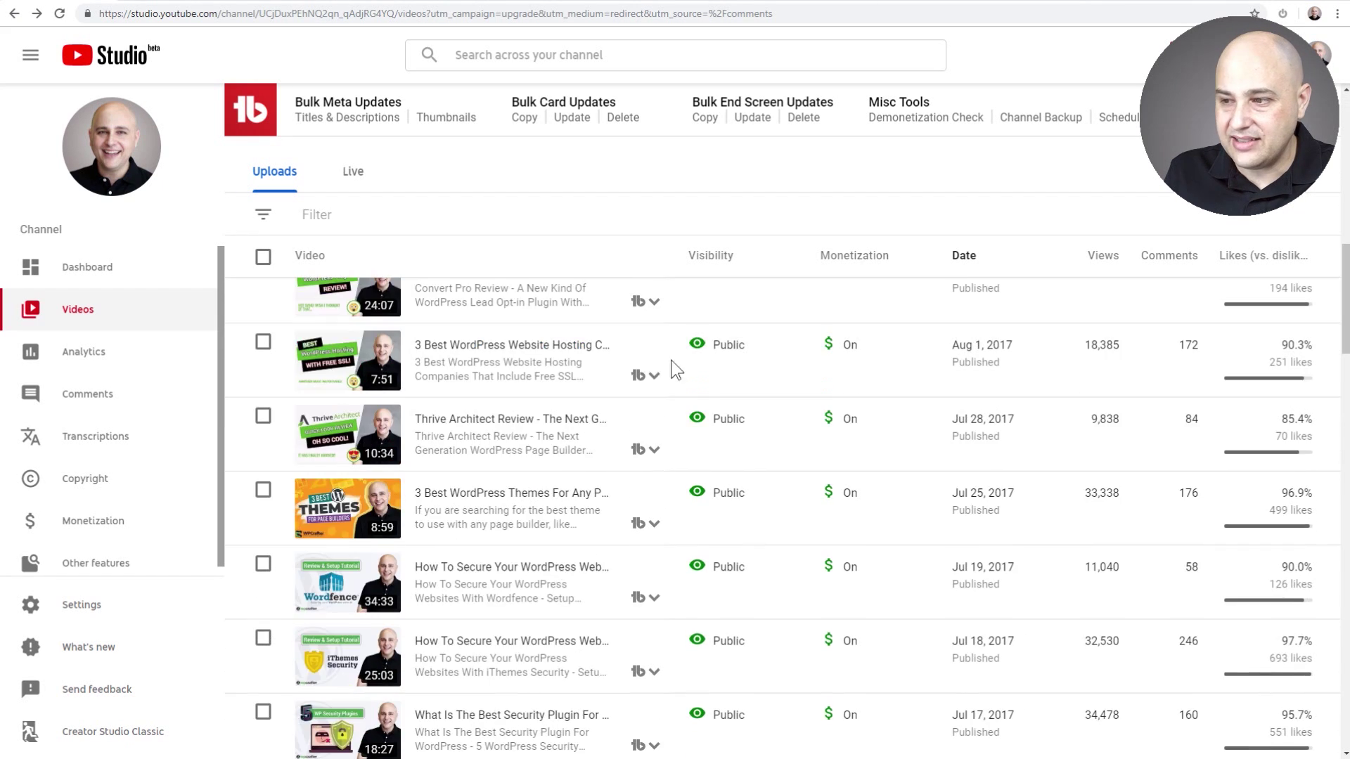
{"action": "scroll", "coordinate": [841, 402], "scroll_direction": "down", "scroll_amount": 9}
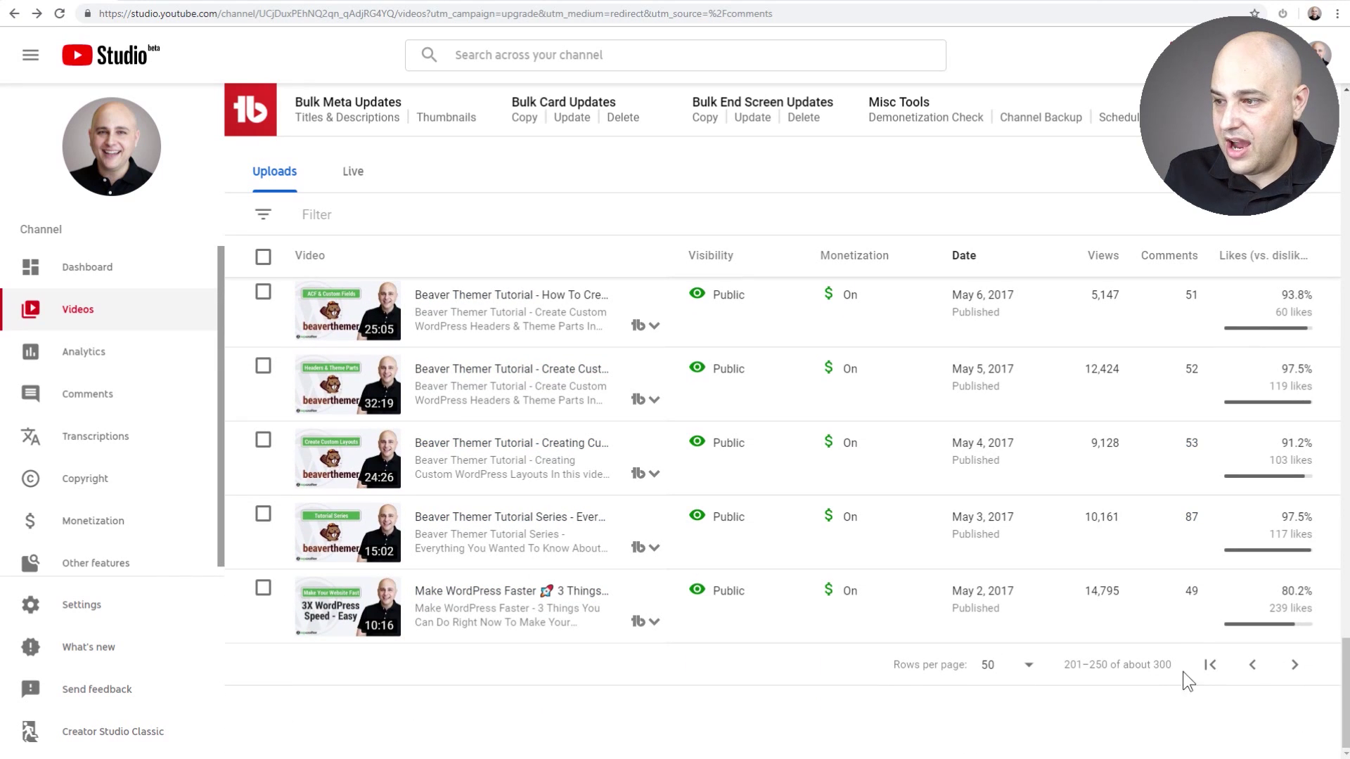
{"action": "left_click", "coordinate": [1253, 674]}
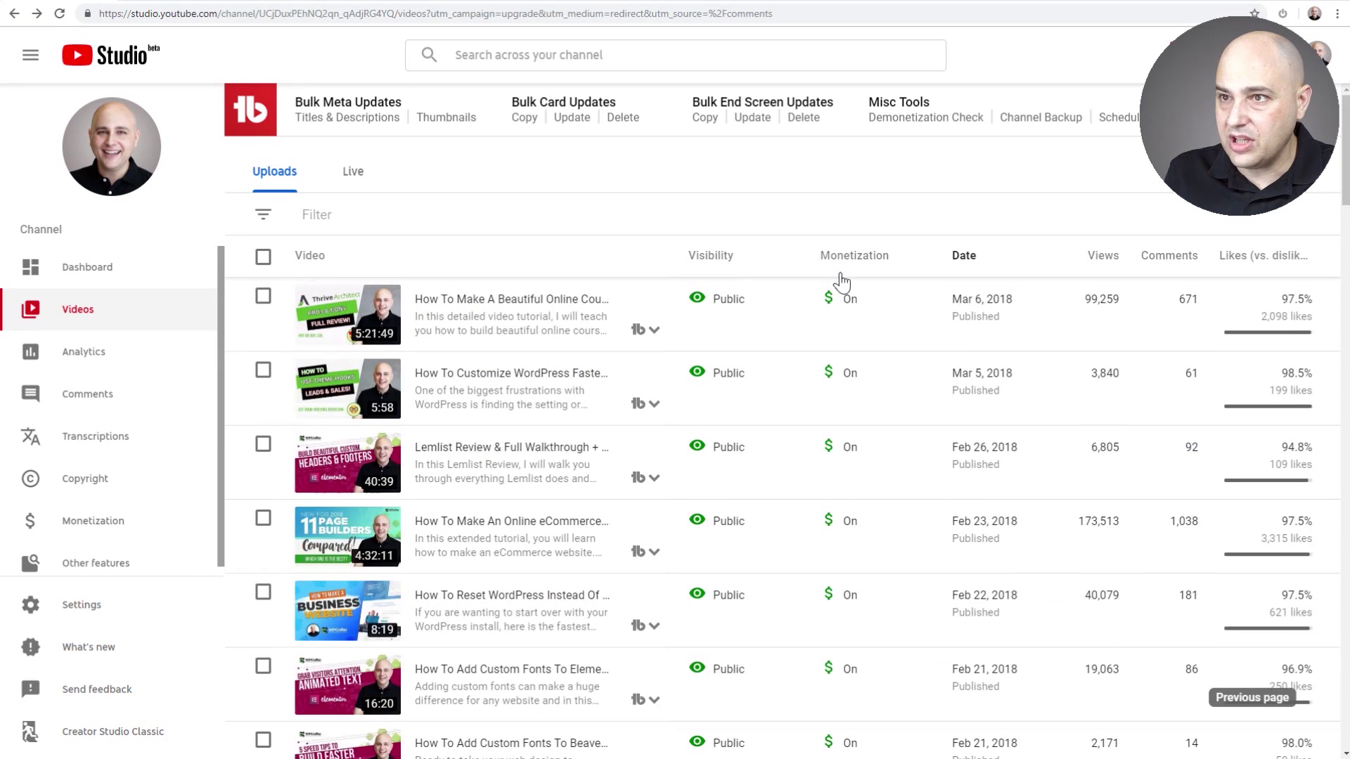
{"action": "scroll", "coordinate": [650, 415], "scroll_direction": "down", "scroll_amount": 1}
{"action": "scroll", "coordinate": [650, 416], "scroll_direction": "down", "scroll_amount": 20}
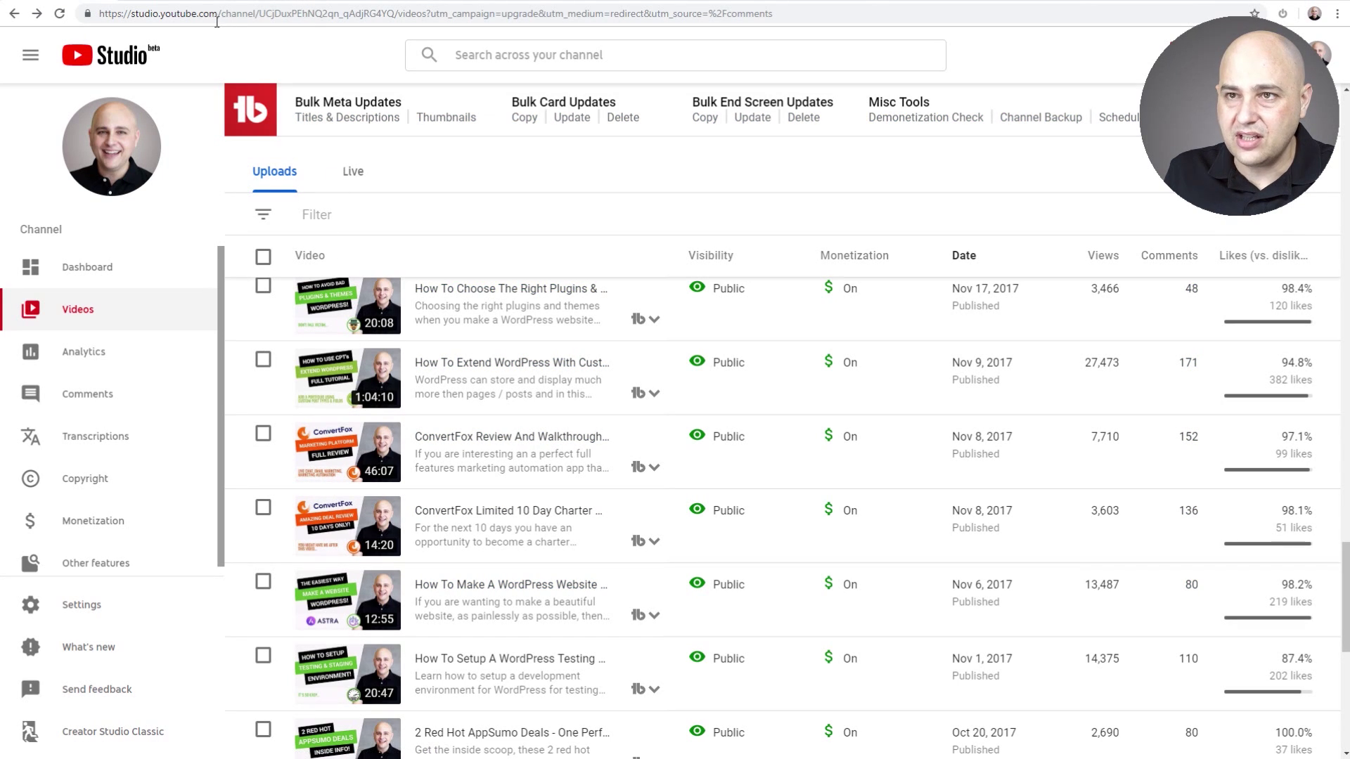
Load the saved How To Use Theme Hooks thumbnail from Stencil's Saved Images onto the canvas
{"action": "left_click", "coordinate": [626, 2]}
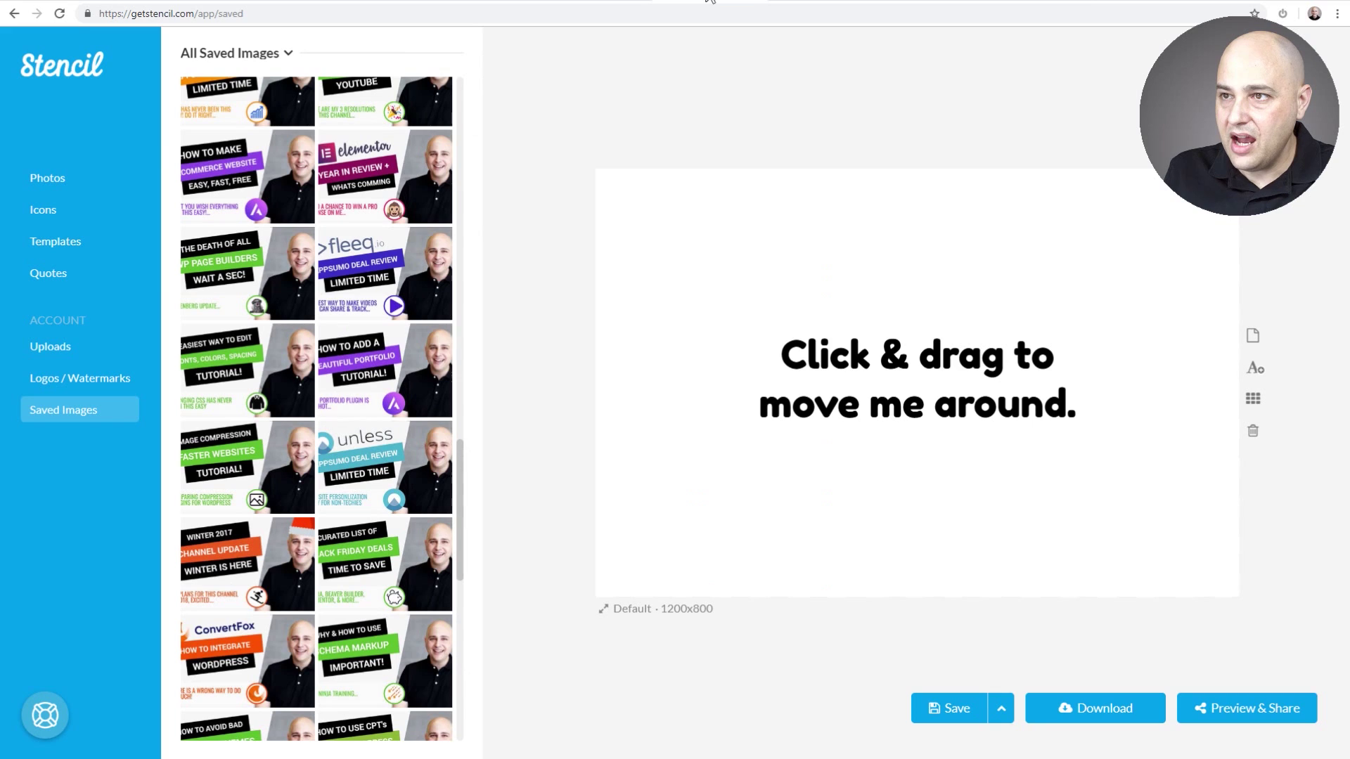
{"action": "scroll", "coordinate": [397, 281], "scroll_direction": "up", "scroll_amount": 1}
{"action": "scroll", "coordinate": [397, 281], "scroll_direction": "down", "scroll_amount": 6}
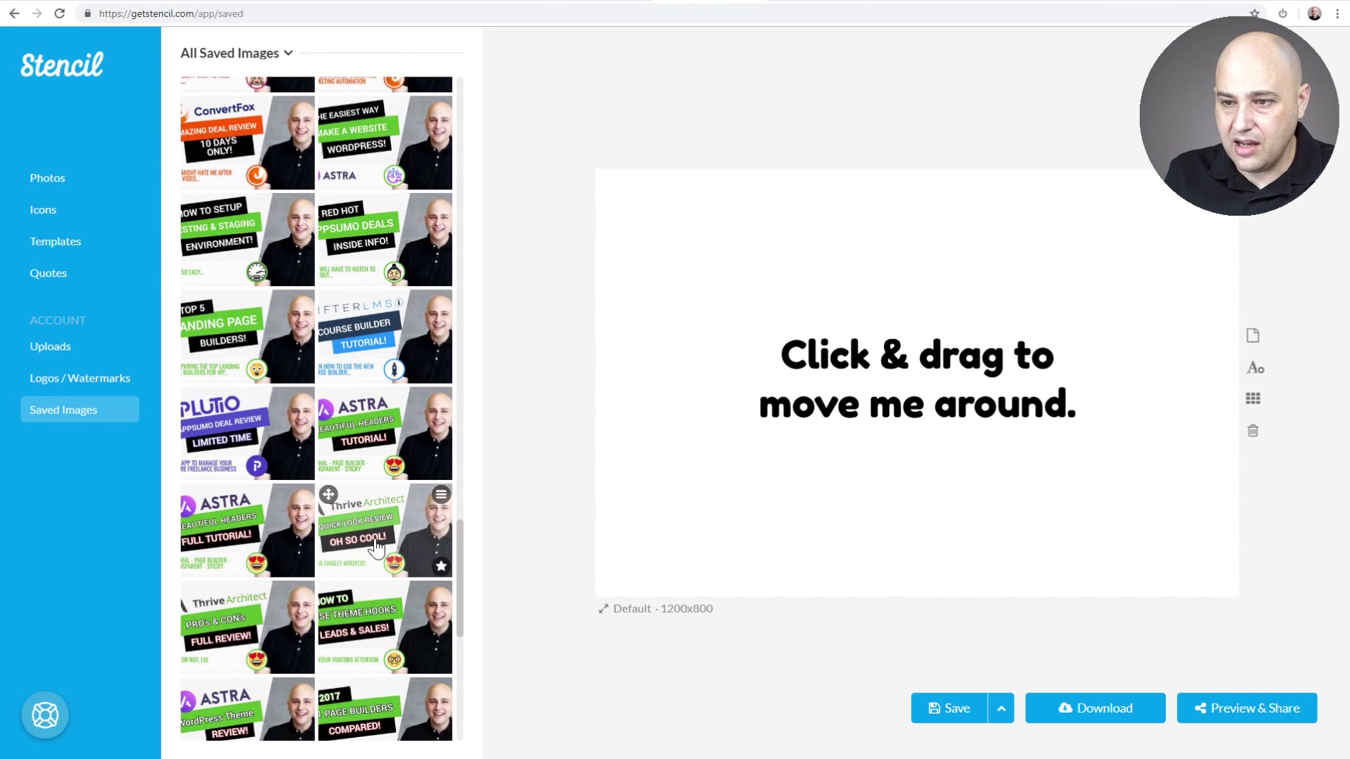
{"action": "left_click", "coordinate": [375, 627]}
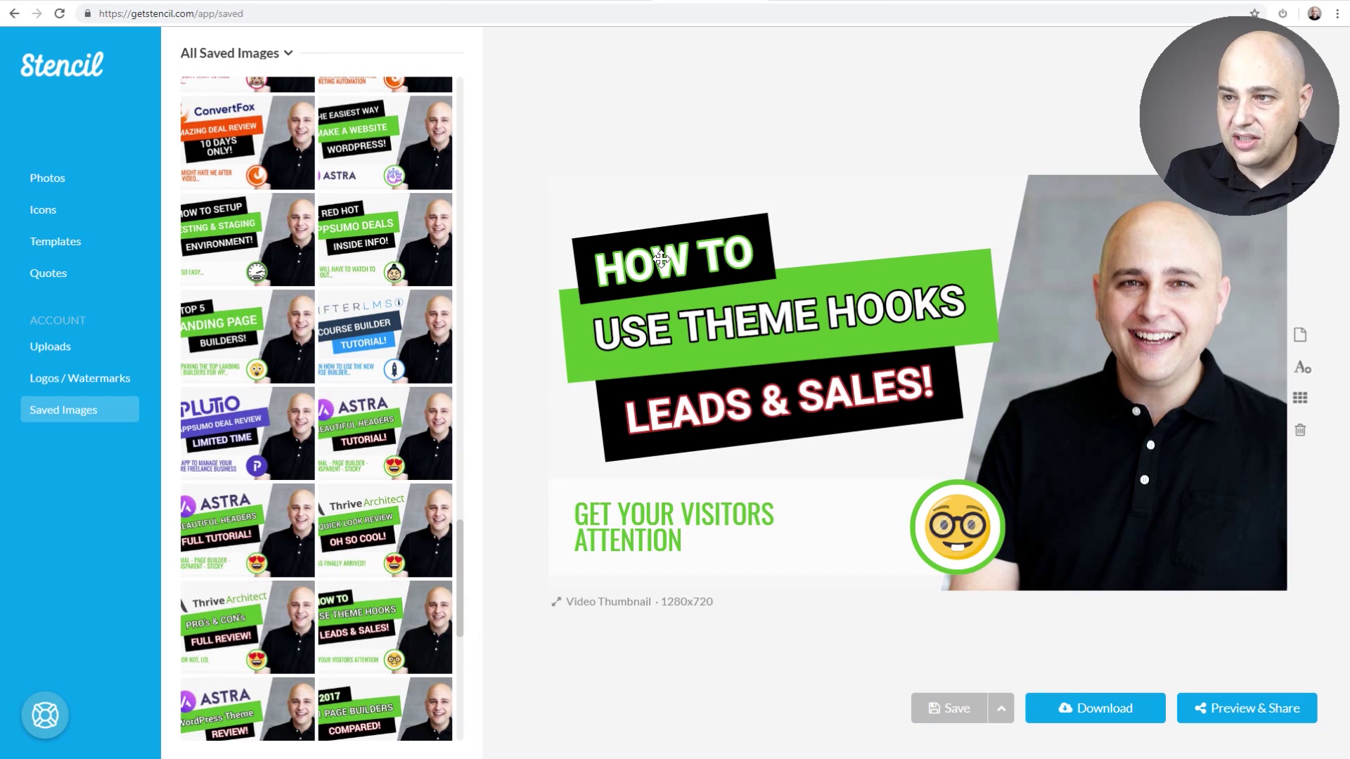
Select the HOW TO and USE THEME HOOKS headlines and the emoji, then go to WordPress
{"action": "left_click", "coordinate": [661, 259]}
{"action": "left_click", "coordinate": [706, 328]}
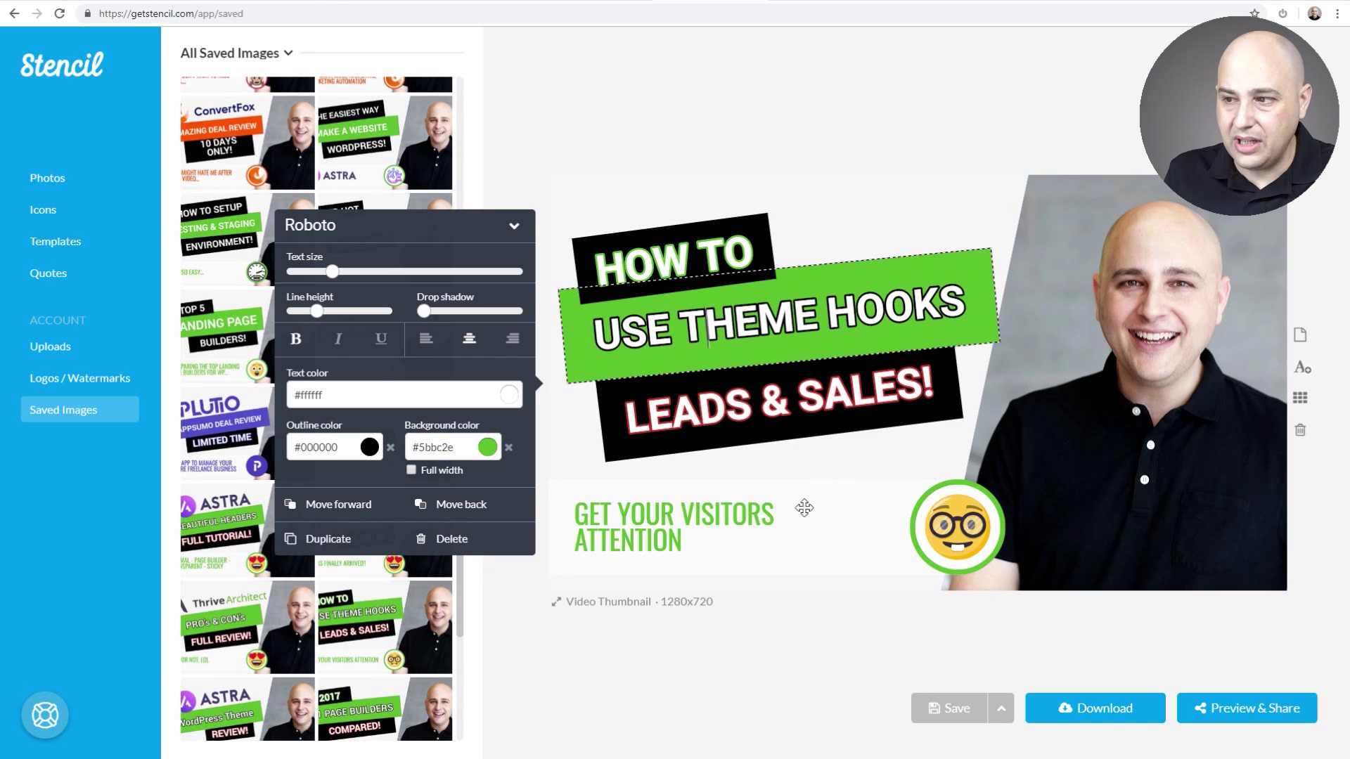
{"action": "left_click", "coordinate": [808, 641]}
{"action": "left_click", "coordinate": [961, 541]}
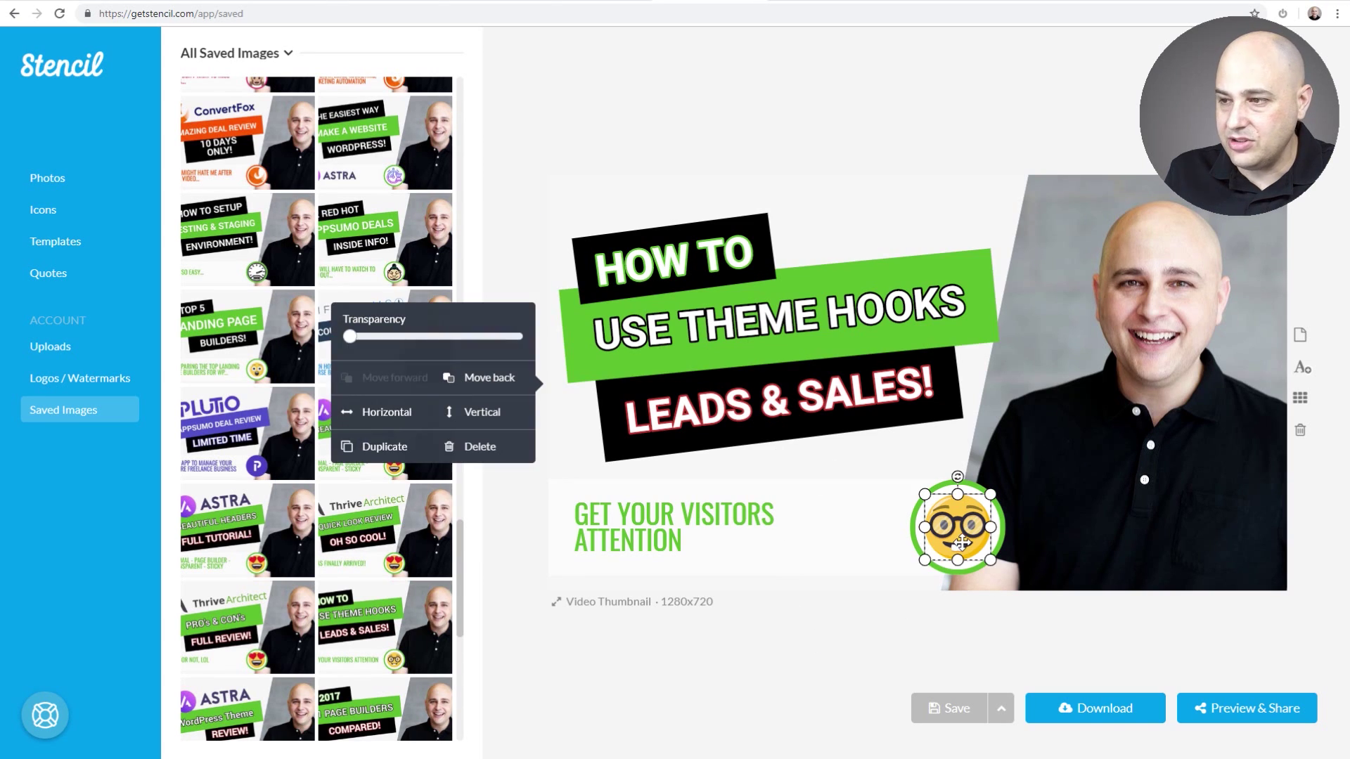
{"action": "left_click", "coordinate": [826, 642]}
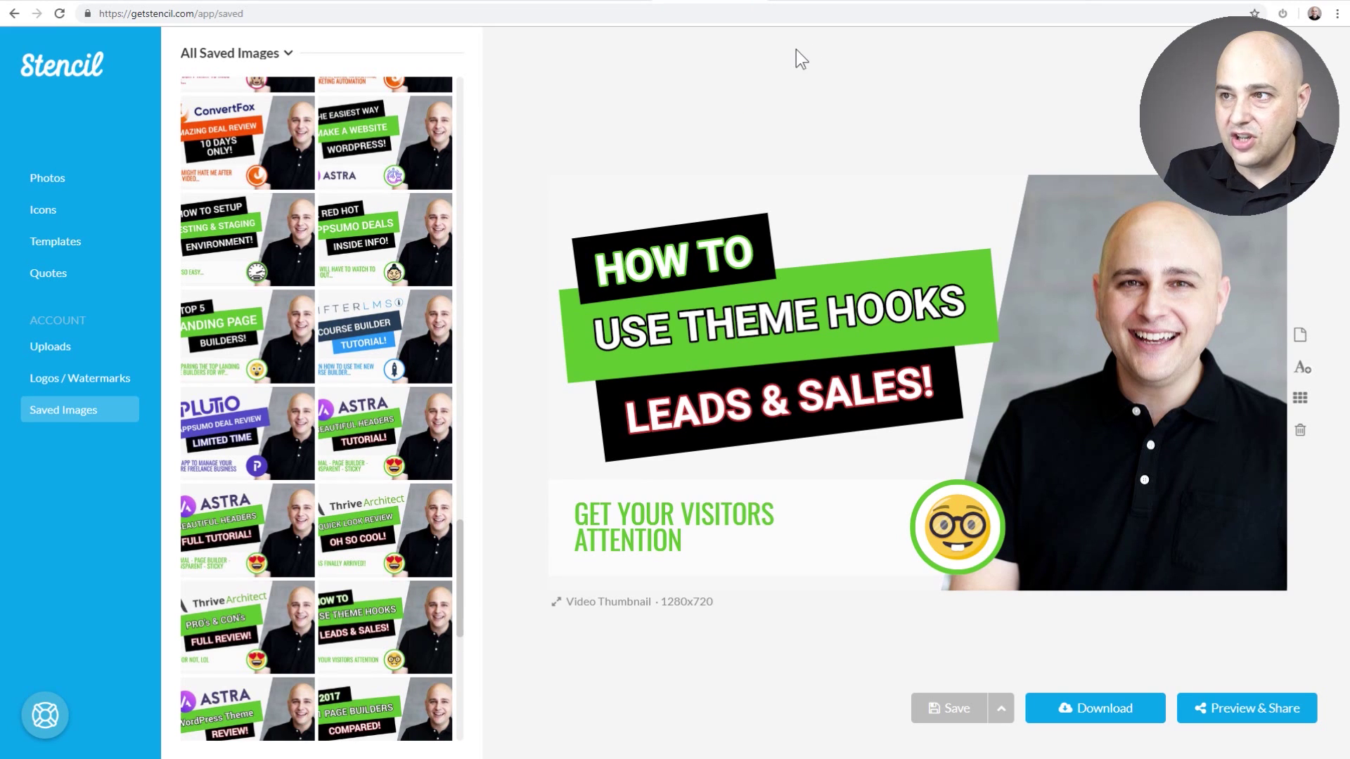
{"action": "left_click", "coordinate": [925, 2]}
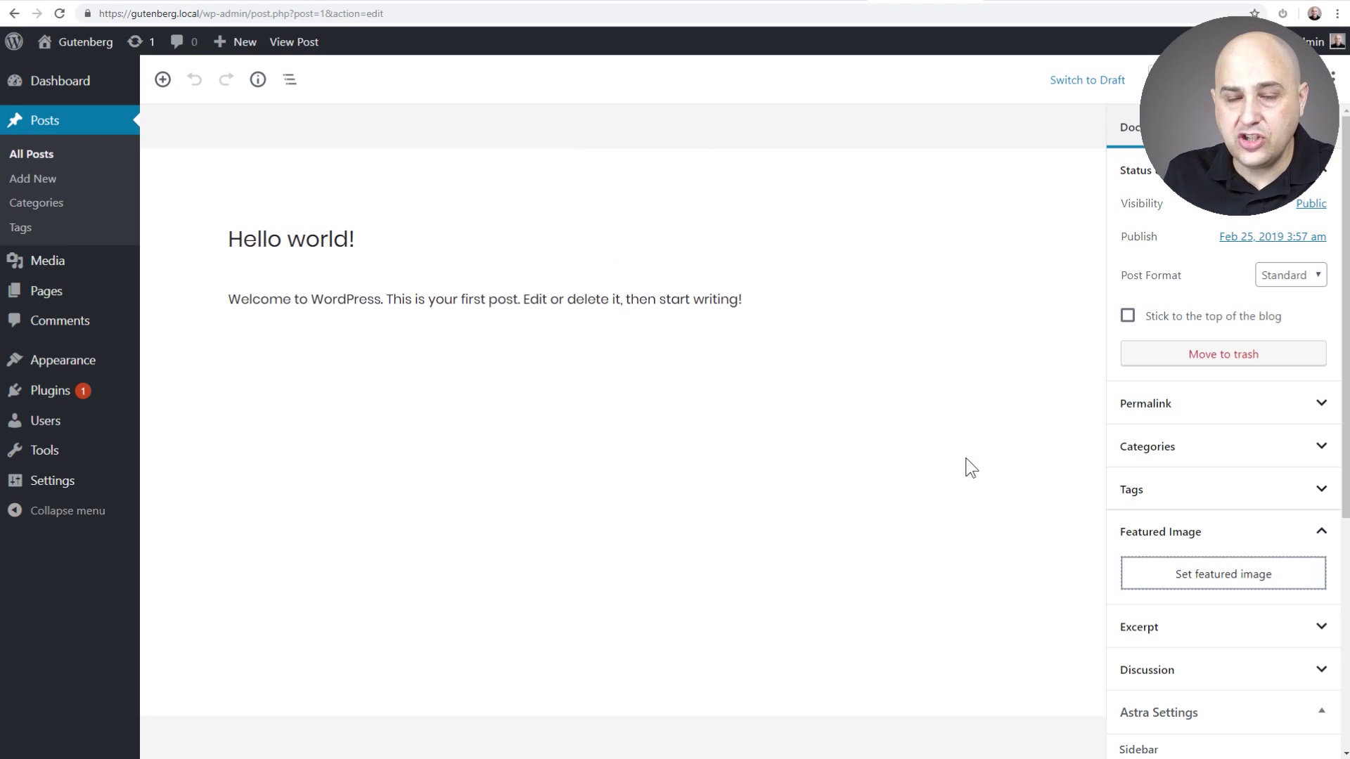
Start setting the Hello world! post's featured image using the built-in Stencil editor
{"action": "left_click", "coordinate": [1216, 575]}
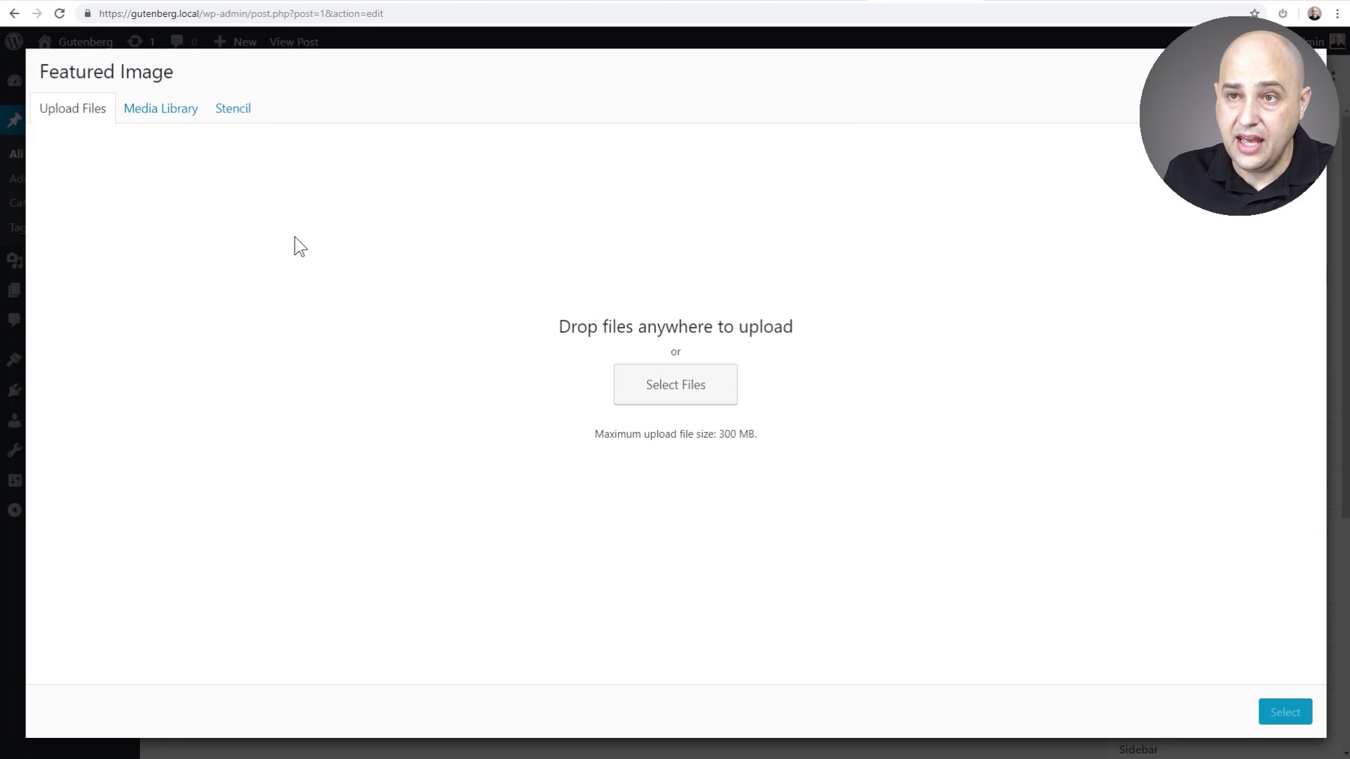
{"action": "left_click", "coordinate": [230, 118]}
Browse Stencil's featured stock photos, then its Featured Templates such as Paella and Leadership
{"action": "left_click", "coordinate": [62, 281]}
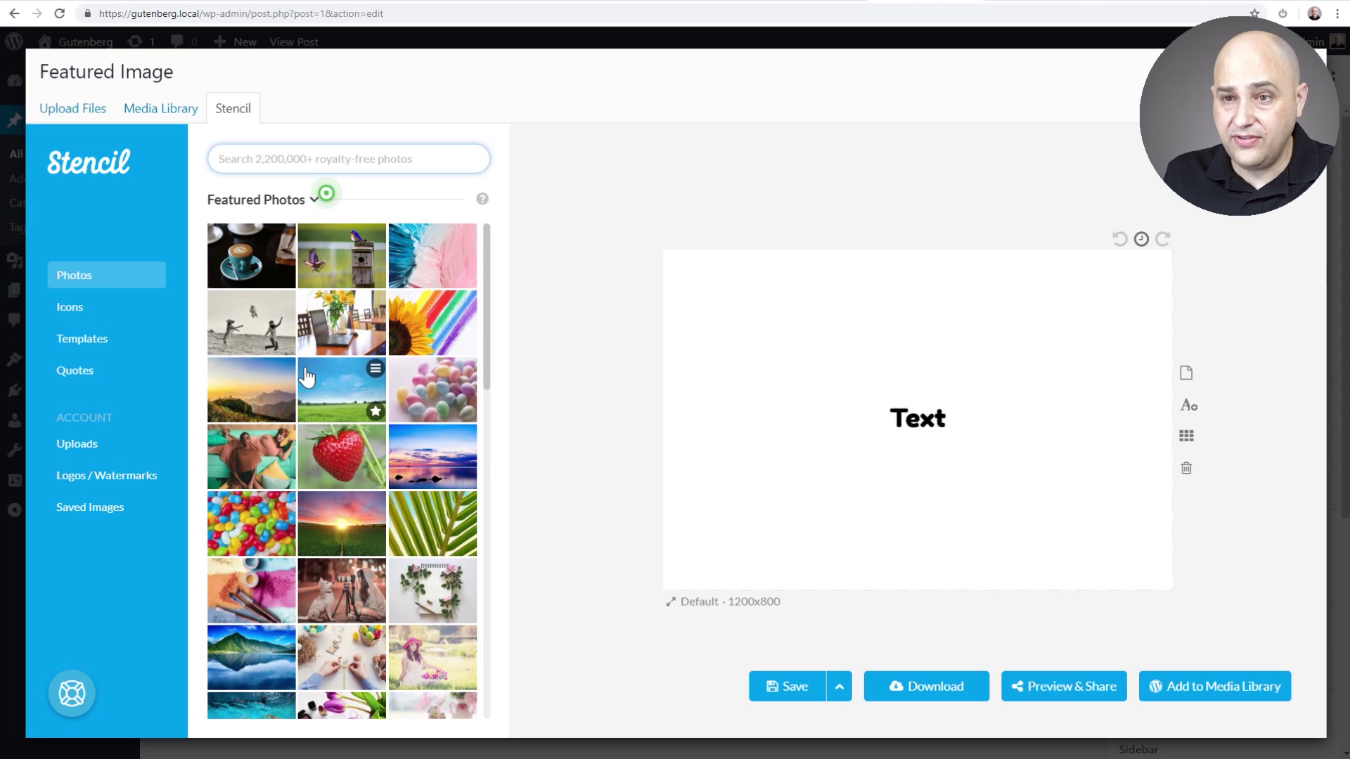
{"action": "left_click", "coordinate": [94, 340]}
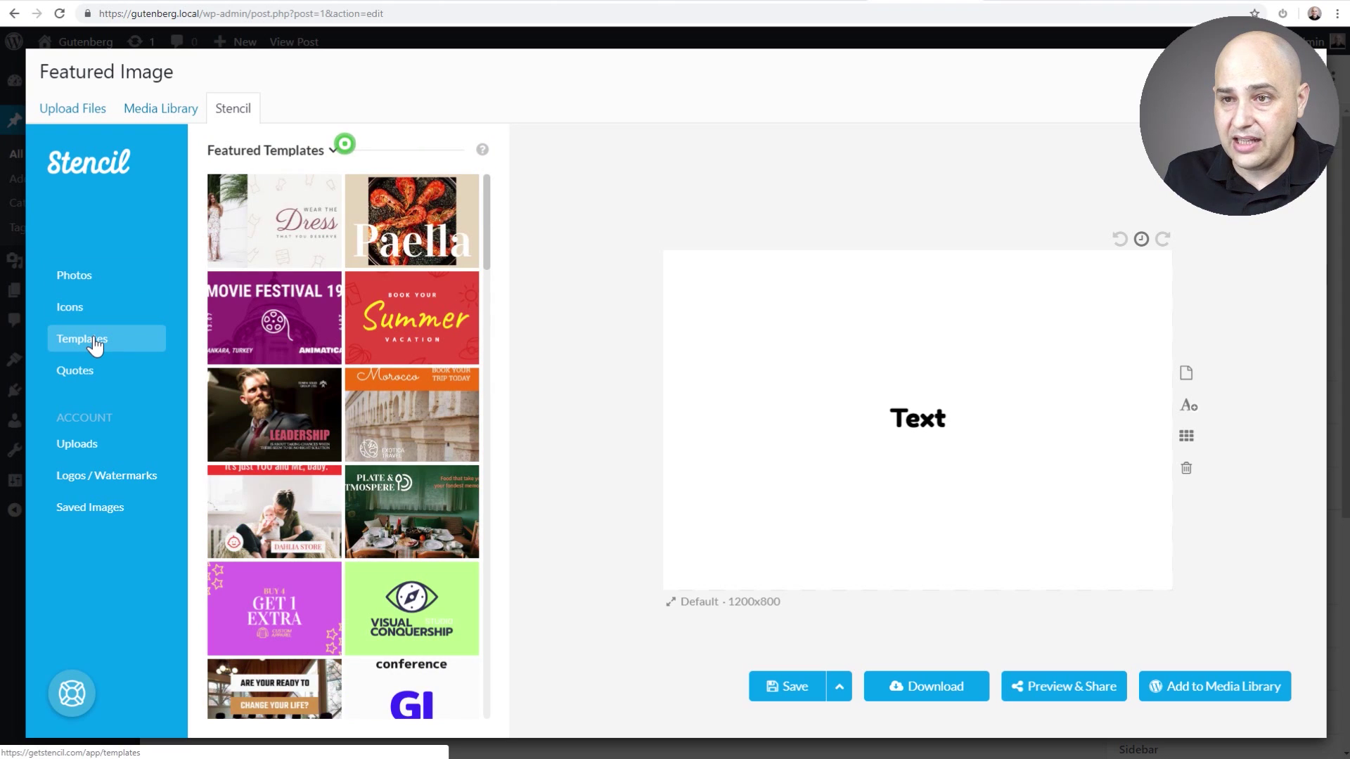
Apply the Become a Volunteer template, select its BECOME A heading, then close the dialog
{"action": "scroll", "coordinate": [316, 389], "scroll_direction": "down", "scroll_amount": 10}
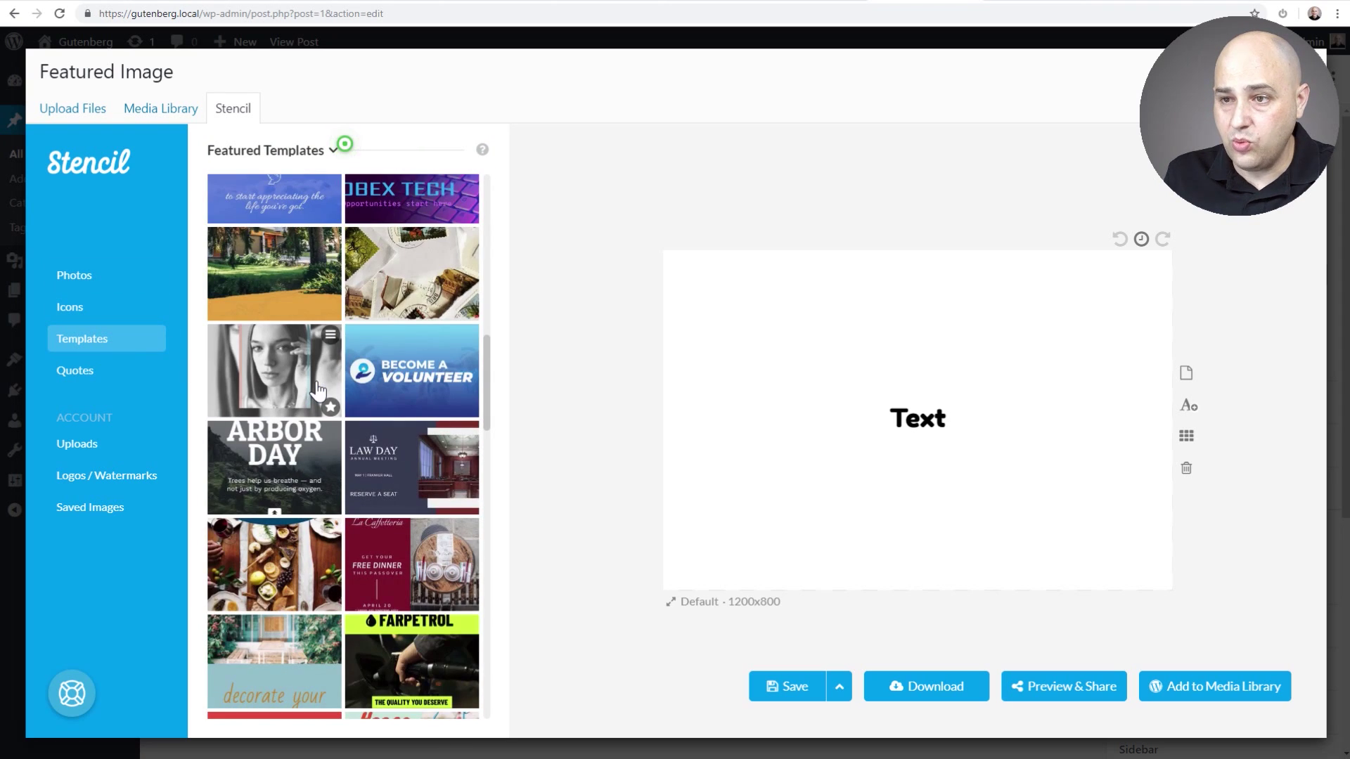
{"action": "scroll", "coordinate": [318, 389], "scroll_direction": "down", "scroll_amount": 1}
{"action": "left_click", "coordinate": [379, 324]}
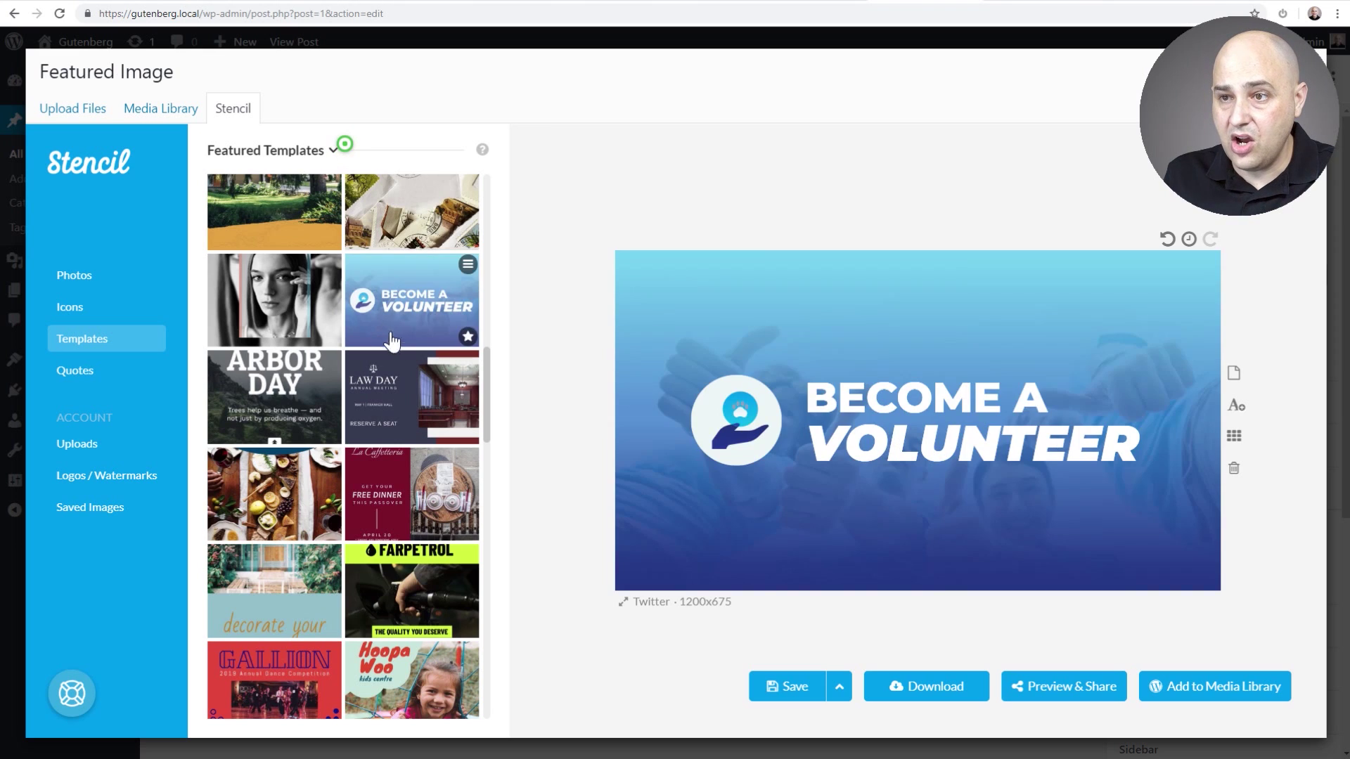
{"action": "left_click", "coordinate": [854, 402]}
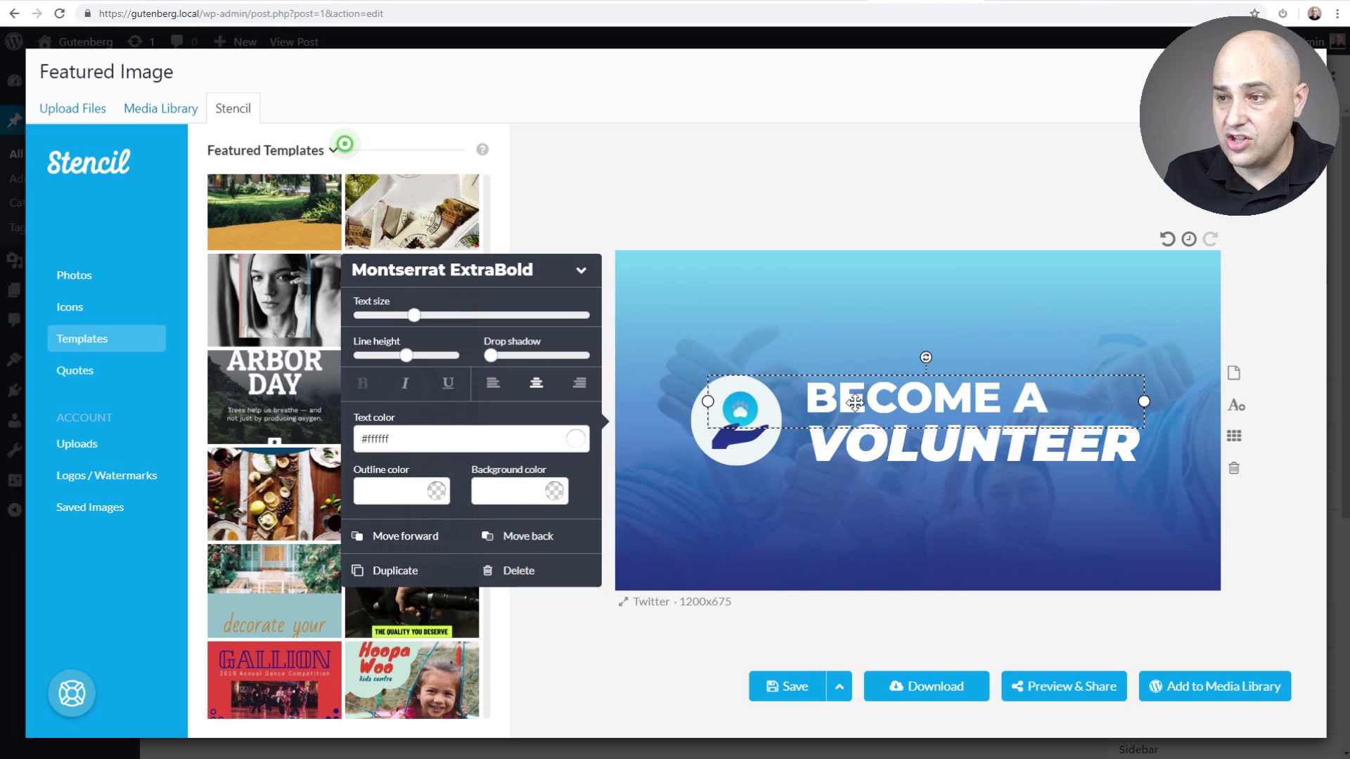
{"action": "left_click", "coordinate": [957, 636]}
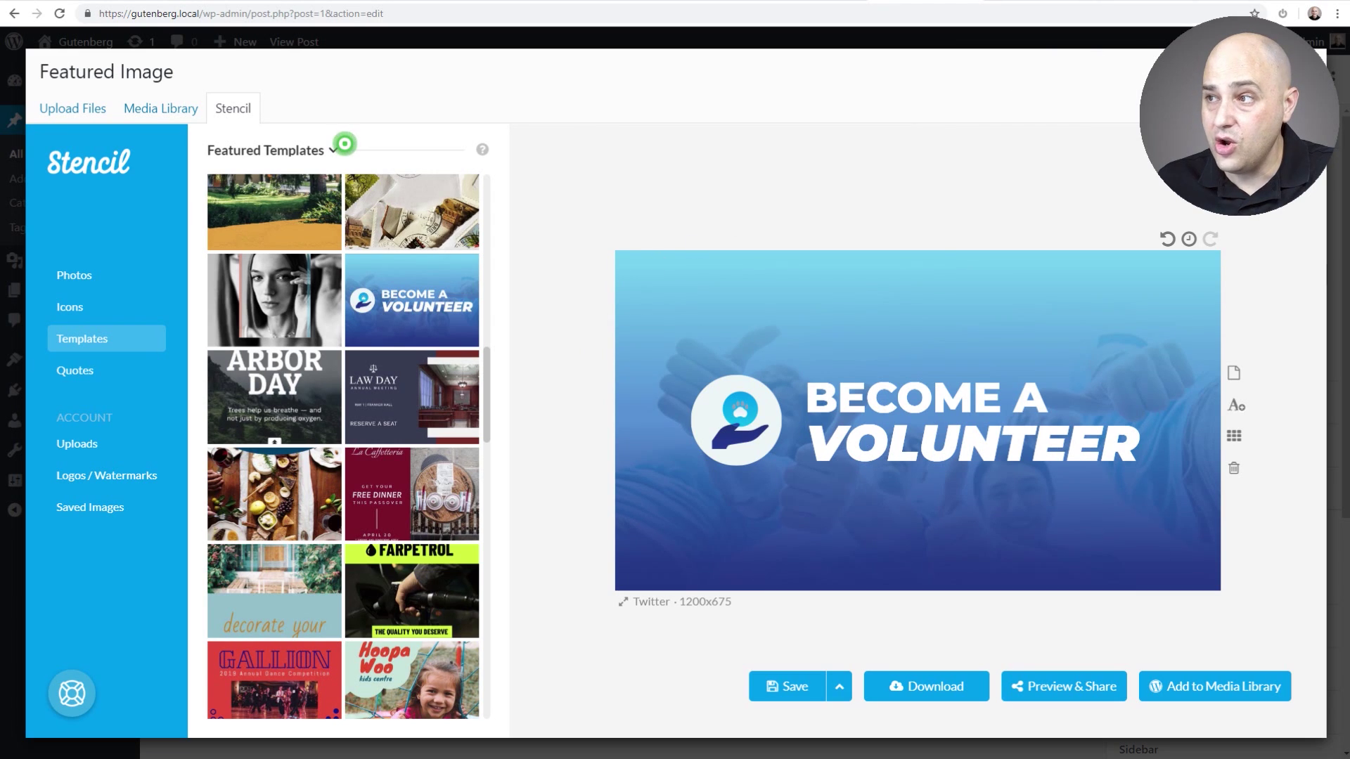
{"action": "key", "text": "Escape"}
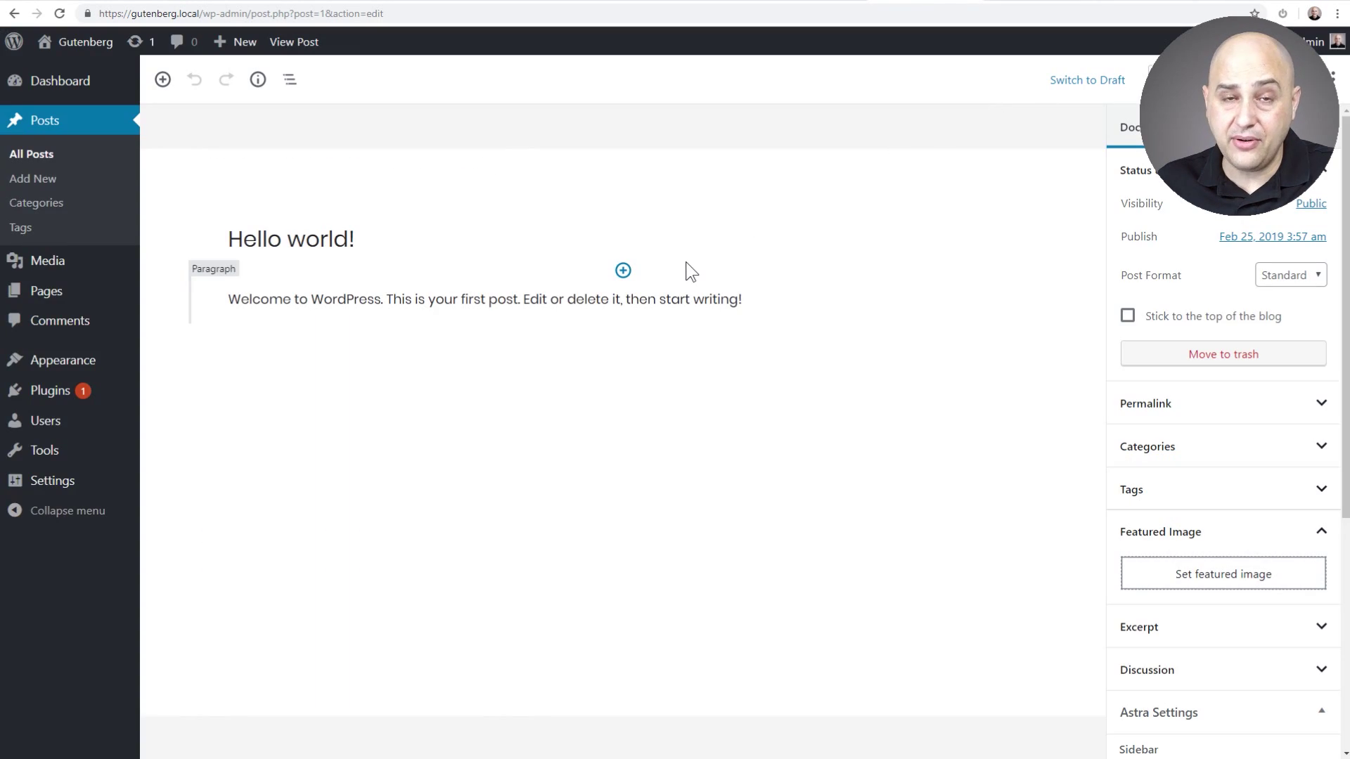
Go back to Stencil's standalone Saved Images library and scroll through the grid
{"action": "left_click", "coordinate": [701, 5]}
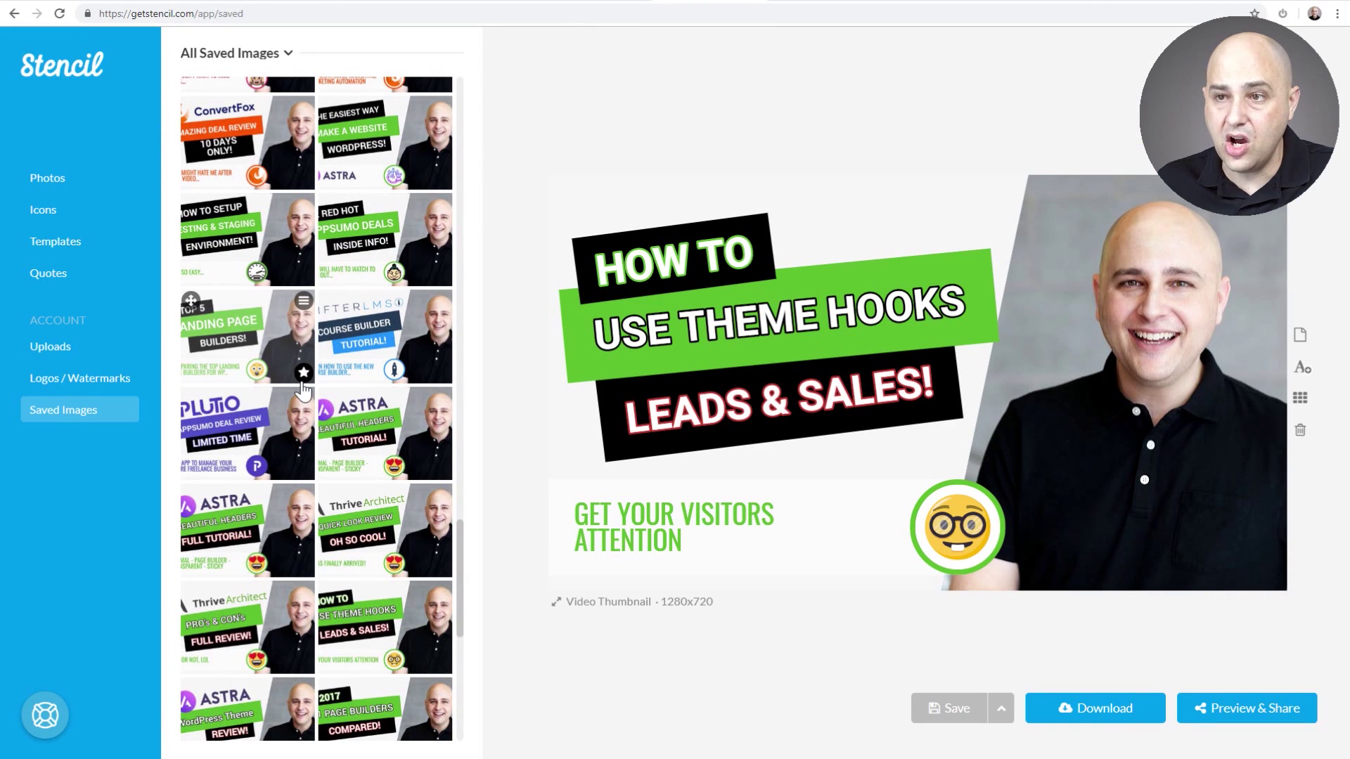
{"action": "scroll", "coordinate": [304, 390], "scroll_direction": "down", "scroll_amount": 1}
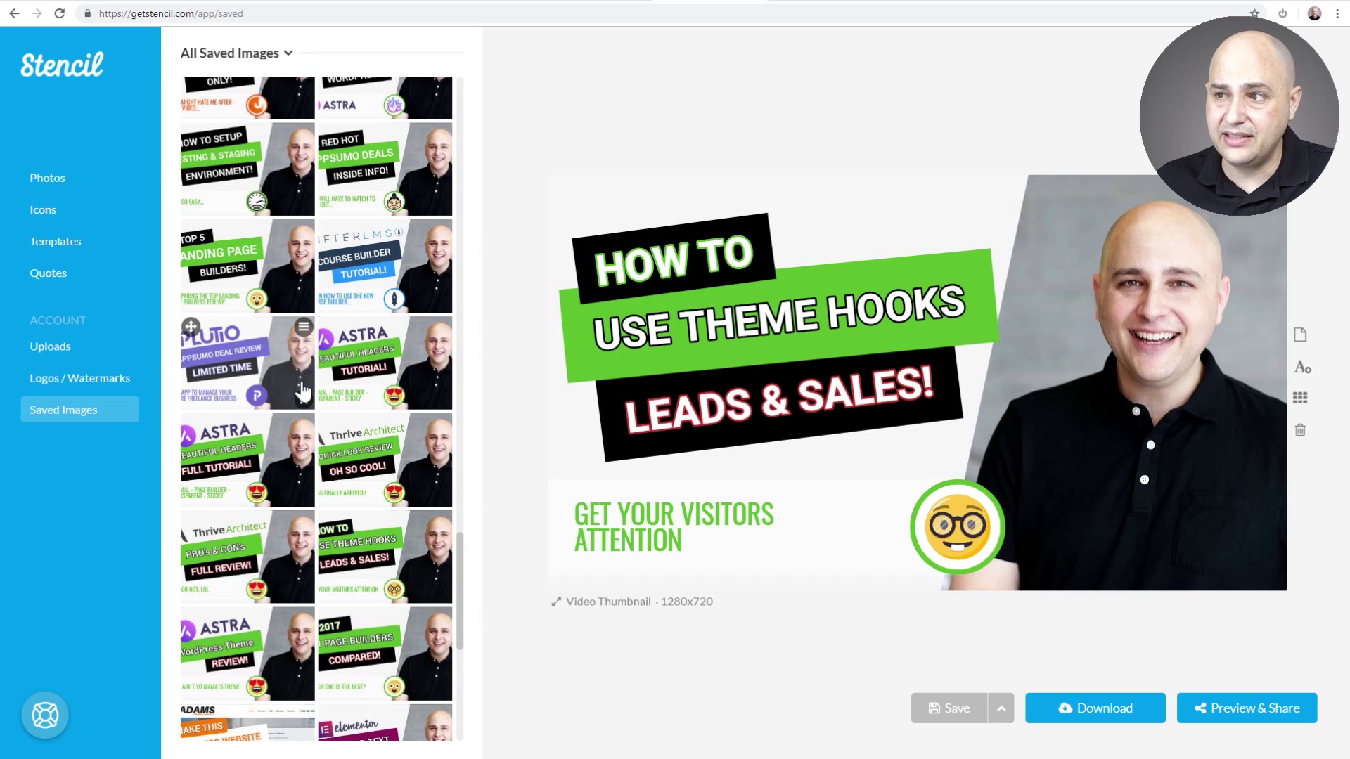
Return to the YouTube Studio uploads list and browse the Jul–Sep 2018 video thumbnails
{"action": "left_click", "coordinate": [62, 2]}
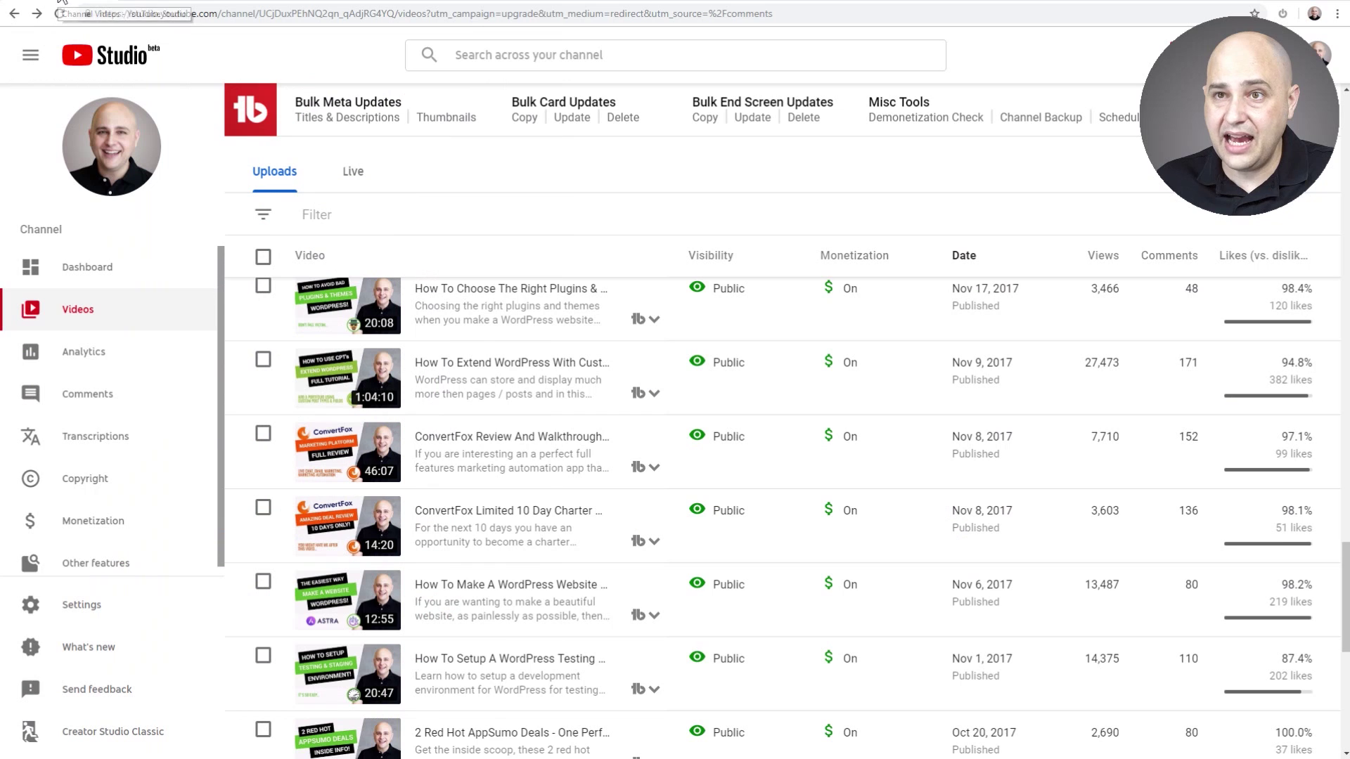
{"action": "scroll", "coordinate": [634, 432], "scroll_direction": "down", "scroll_amount": 15}
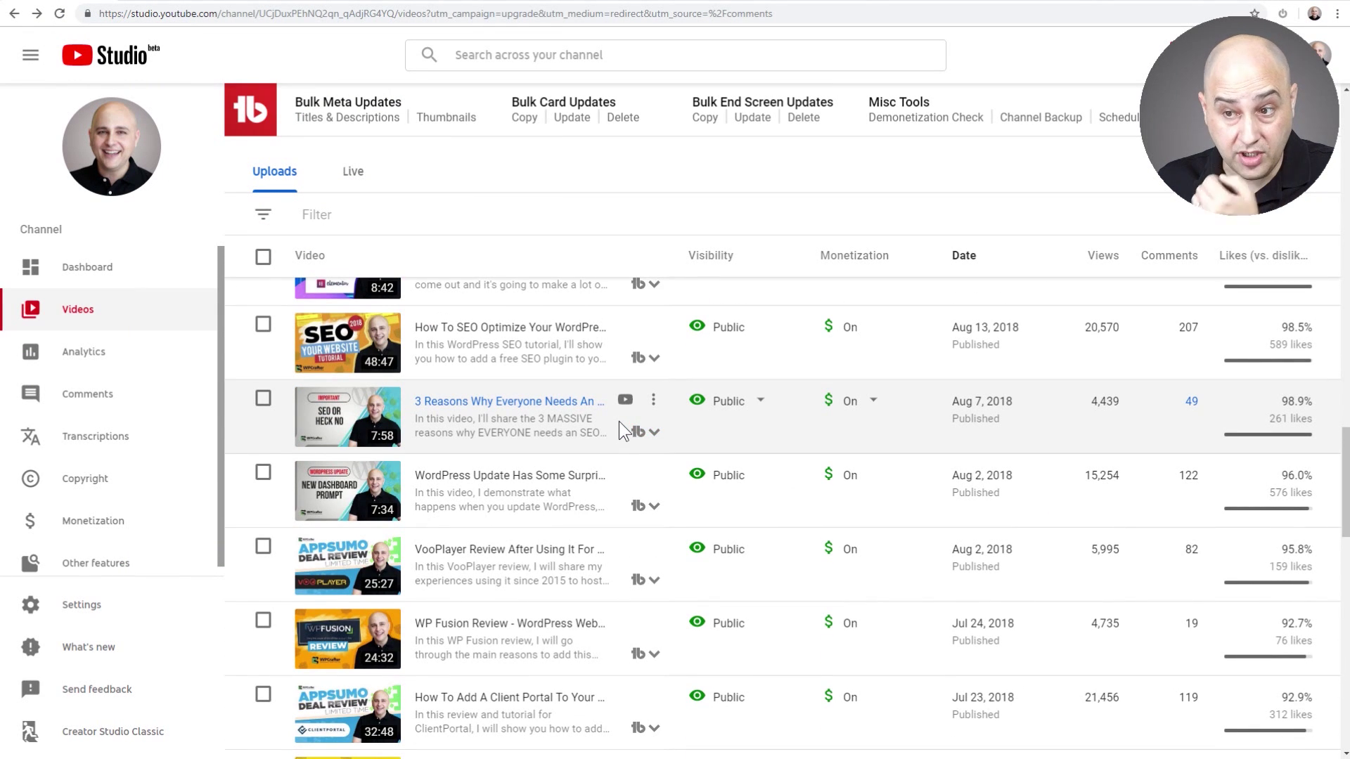
{"action": "scroll", "coordinate": [628, 432], "scroll_direction": "down", "scroll_amount": 6}
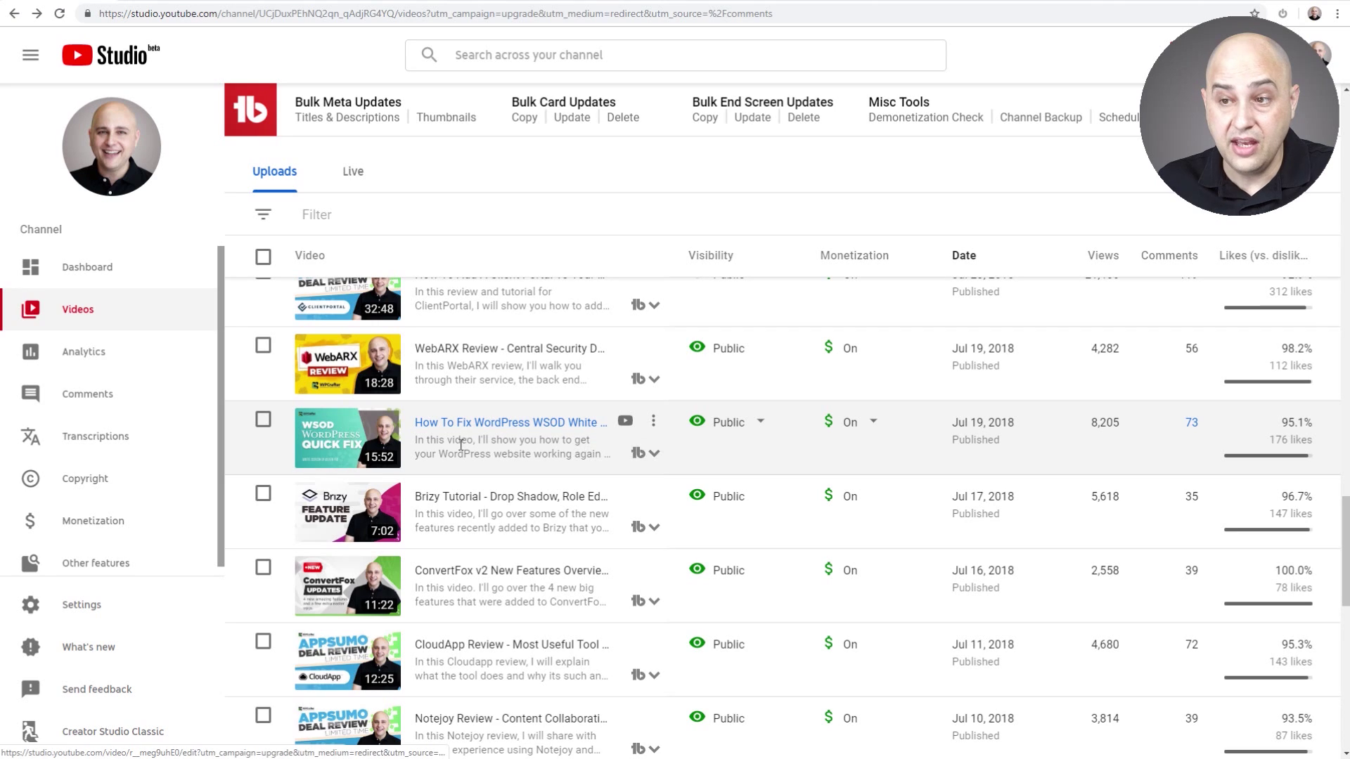
{"action": "scroll", "coordinate": [364, 425], "scroll_direction": "up", "scroll_amount": 5}
{"action": "scroll", "coordinate": [364, 425], "scroll_direction": "up", "scroll_amount": 7}
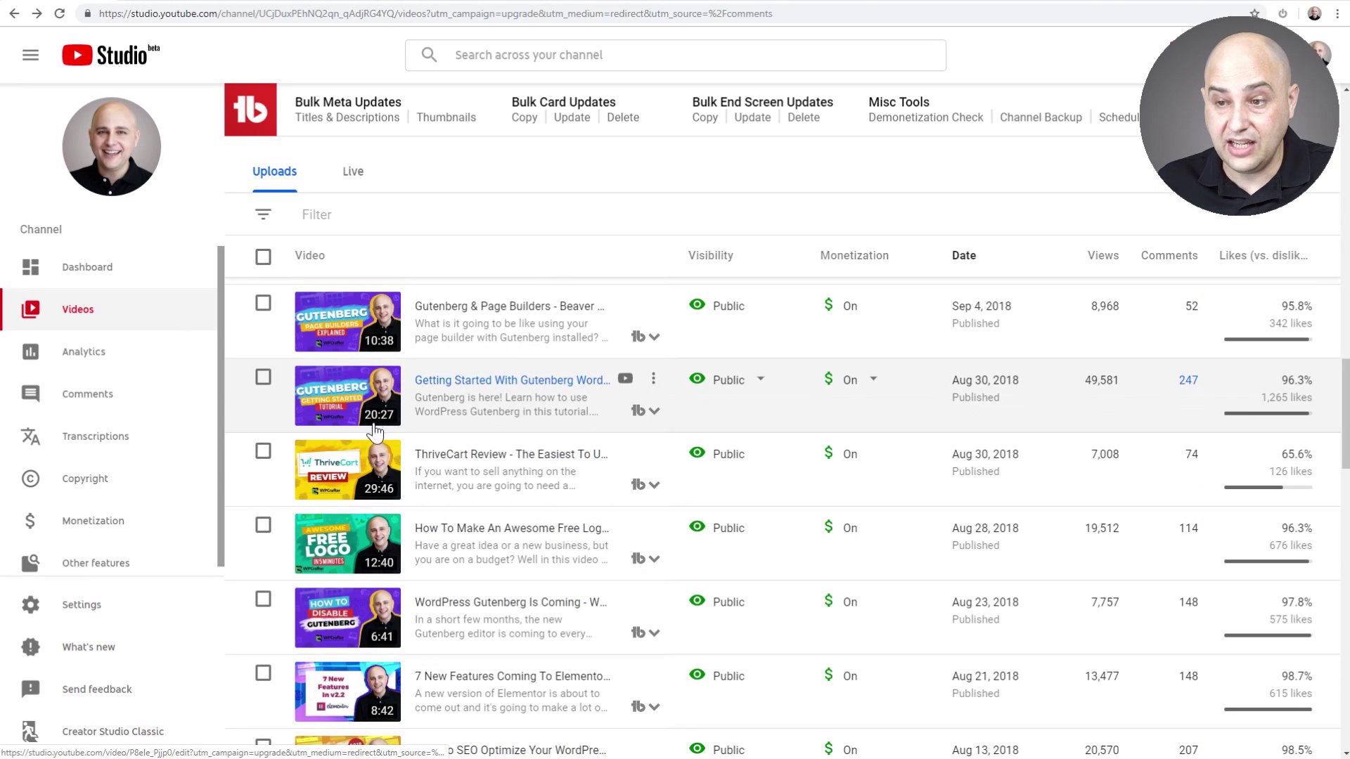
{"action": "scroll", "coordinate": [373, 422], "scroll_direction": "up", "scroll_amount": 2}
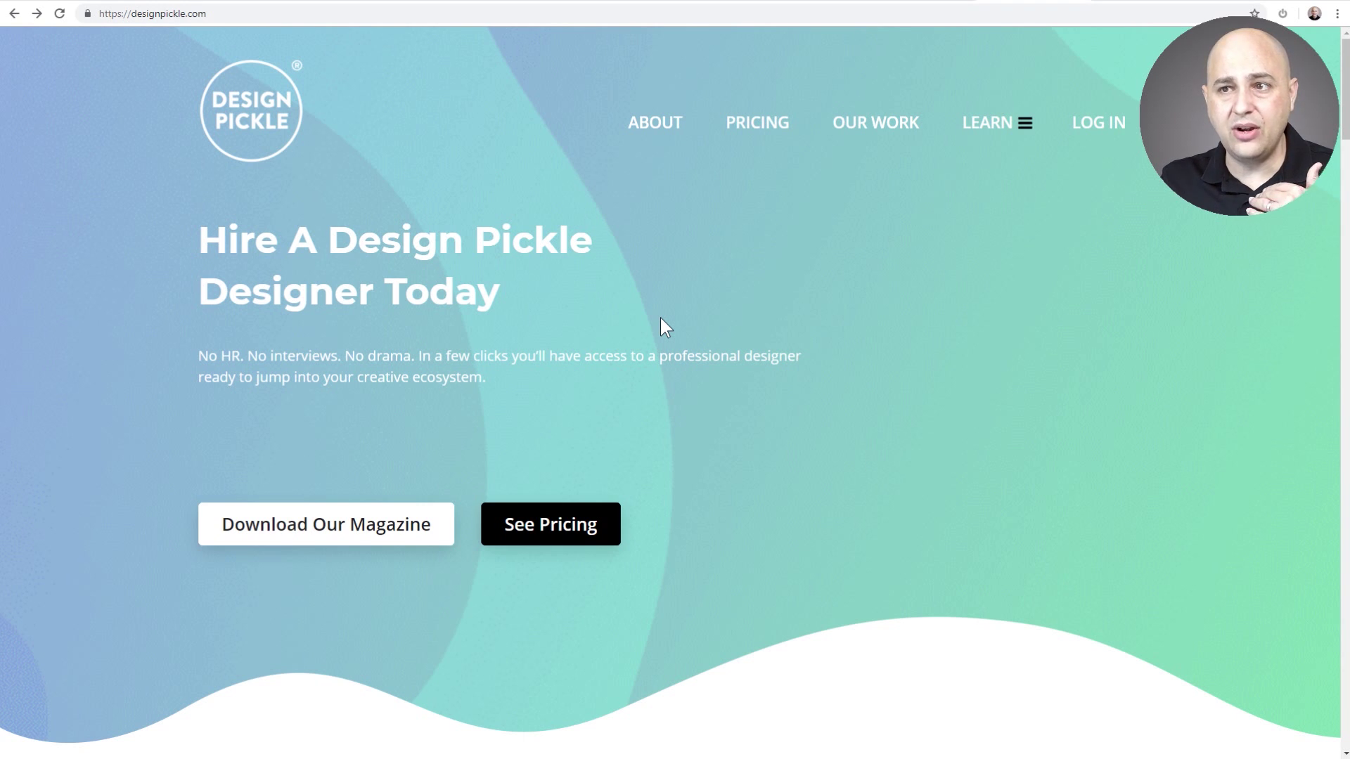
Scroll through Design Pickle's client logos, account features and design carousel, then back to the top
{"action": "scroll", "coordinate": [661, 320], "scroll_direction": "down", "scroll_amount": 15}
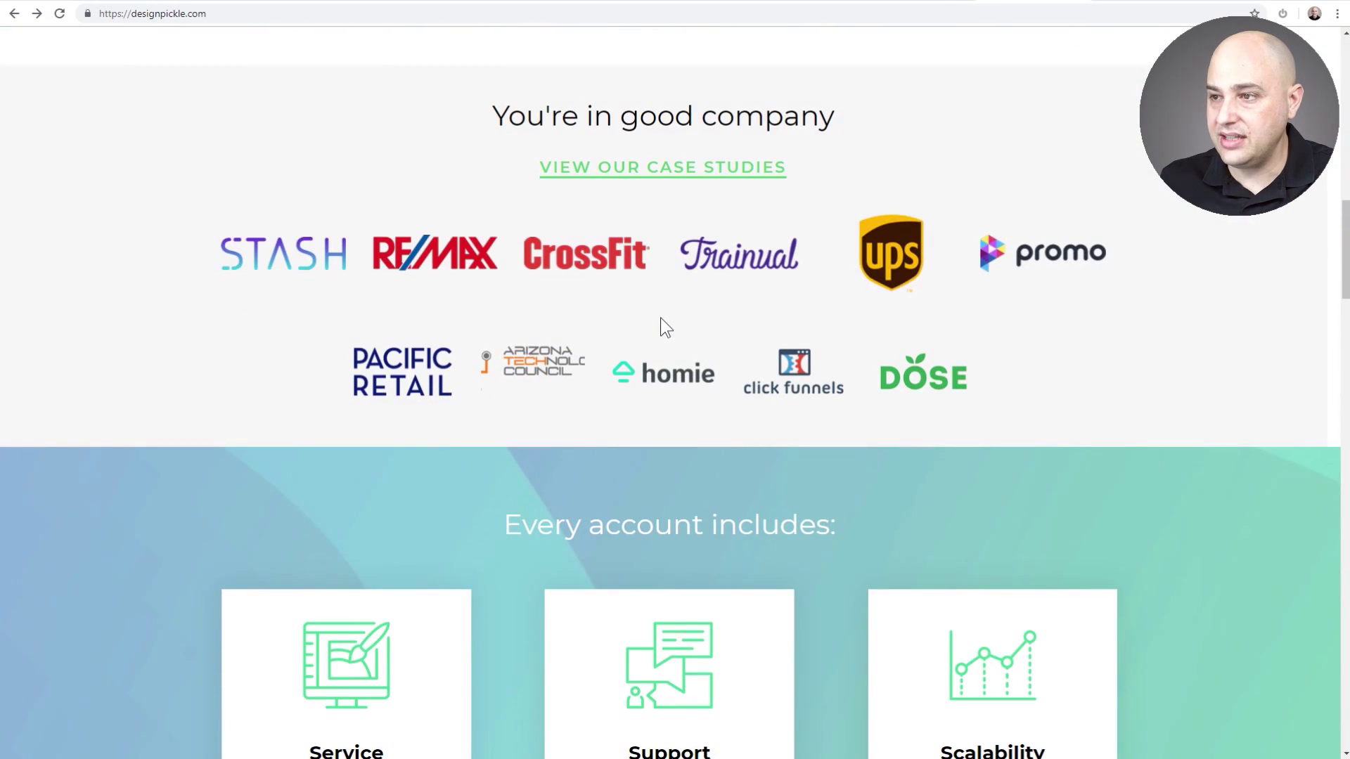
{"action": "scroll", "coordinate": [664, 327], "scroll_direction": "down", "scroll_amount": 20}
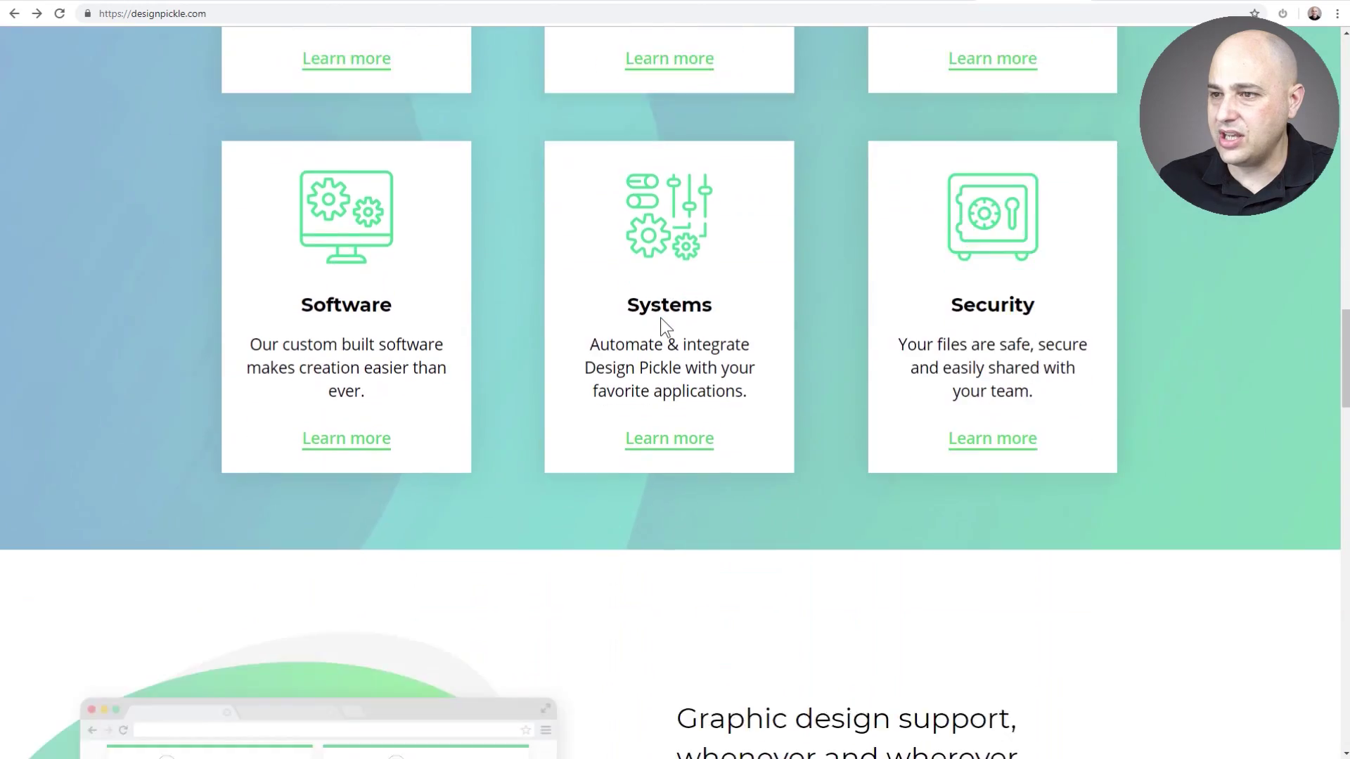
{"action": "scroll", "coordinate": [661, 318], "scroll_direction": "down", "scroll_amount": 15}
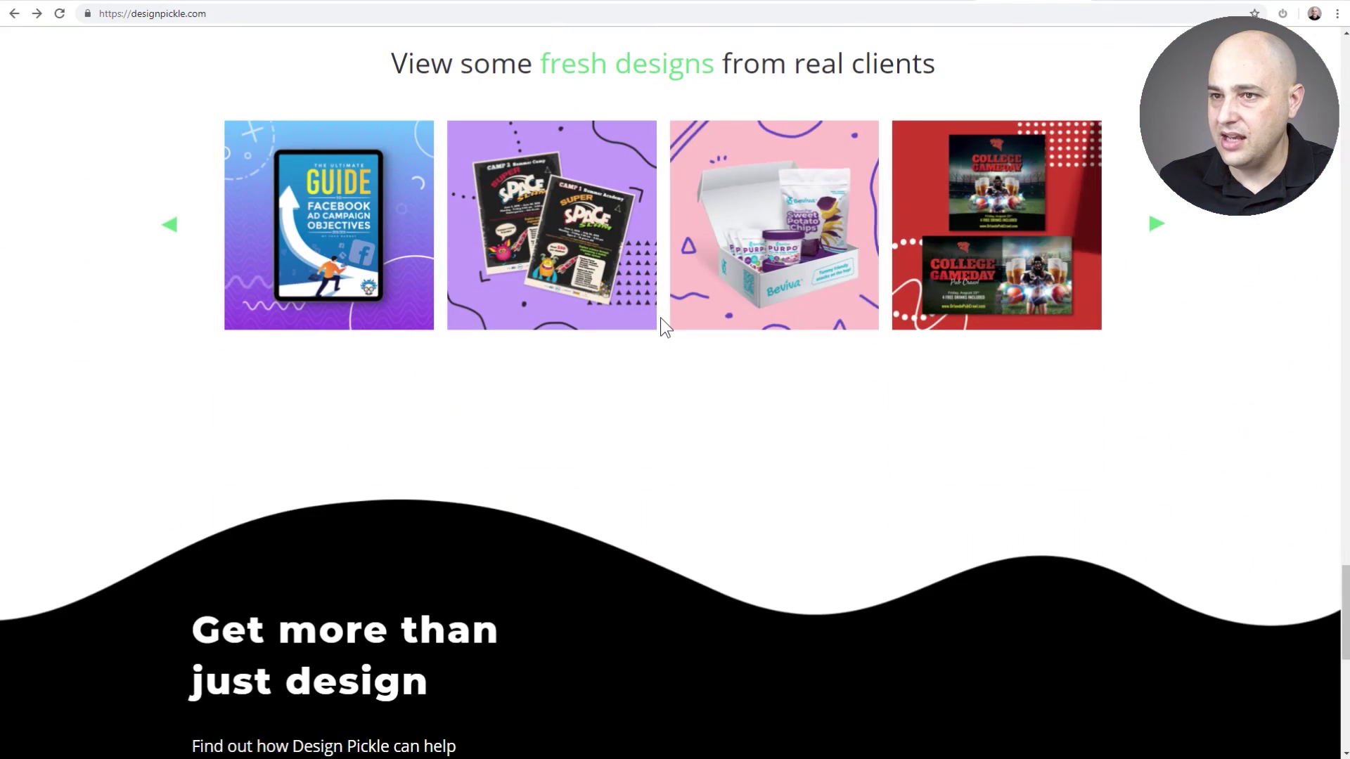
{"action": "scroll", "coordinate": [661, 318], "scroll_direction": "down", "scroll_amount": 5}
{"action": "scroll", "coordinate": [664, 326], "scroll_direction": "down", "scroll_amount": 2}
{"action": "scroll", "coordinate": [665, 327], "scroll_direction": "up", "scroll_amount": 6}
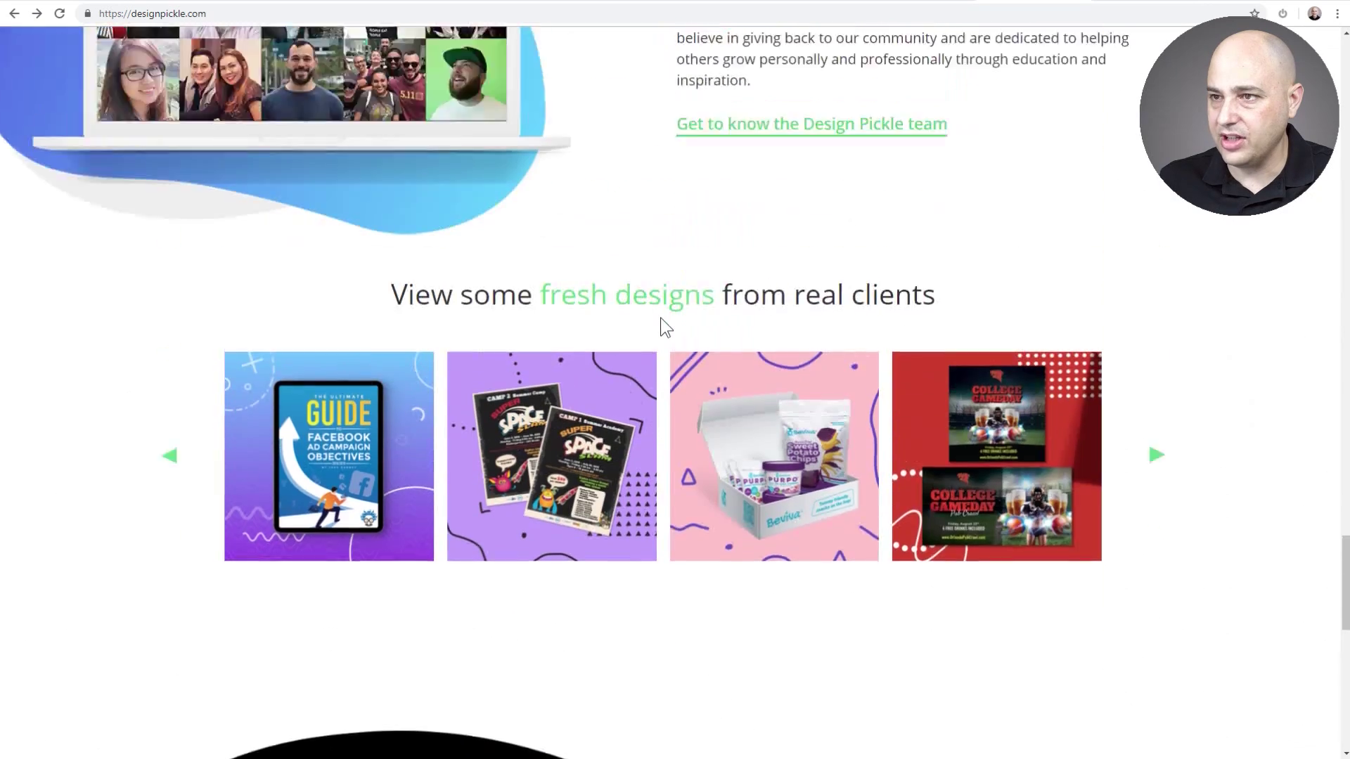
{"action": "scroll", "coordinate": [660, 319], "scroll_direction": "up", "scroll_amount": 10}
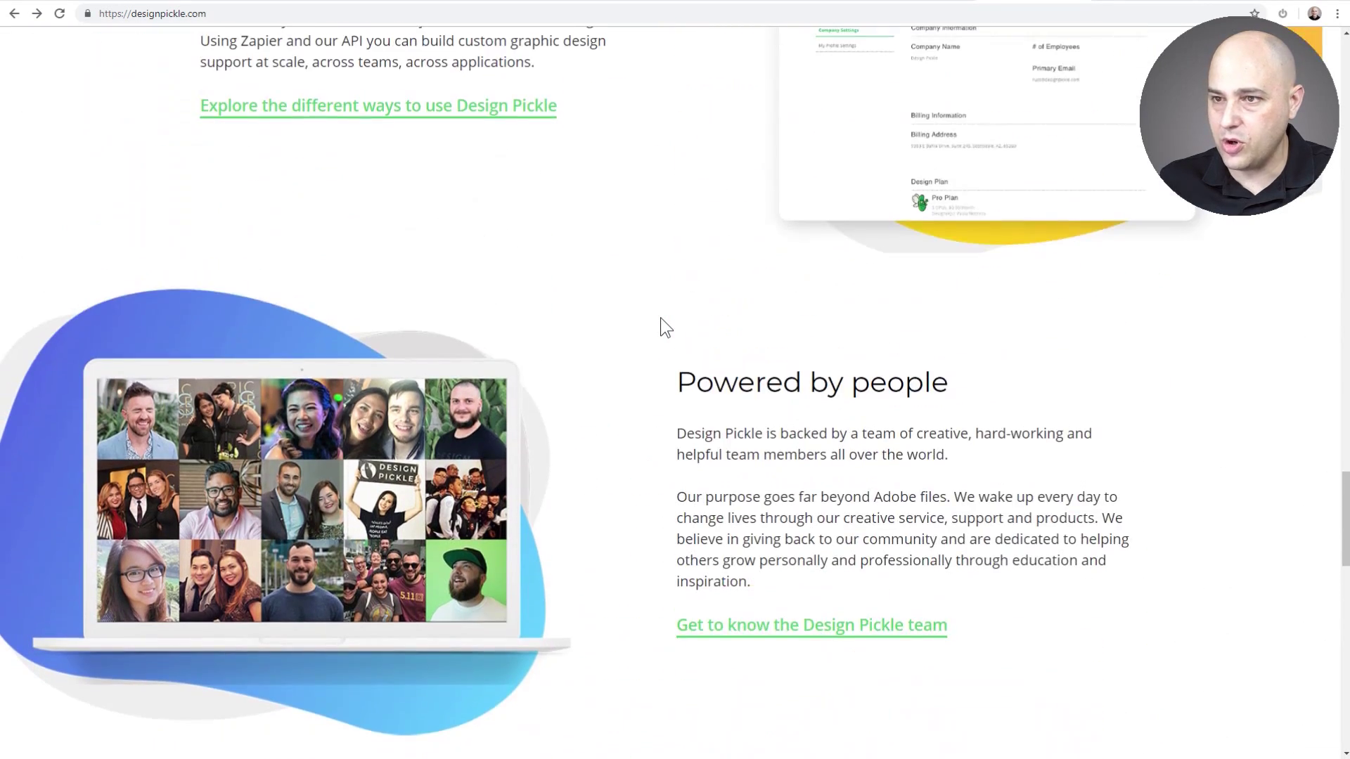
{"action": "scroll", "coordinate": [661, 318], "scroll_direction": "up", "scroll_amount": 15}
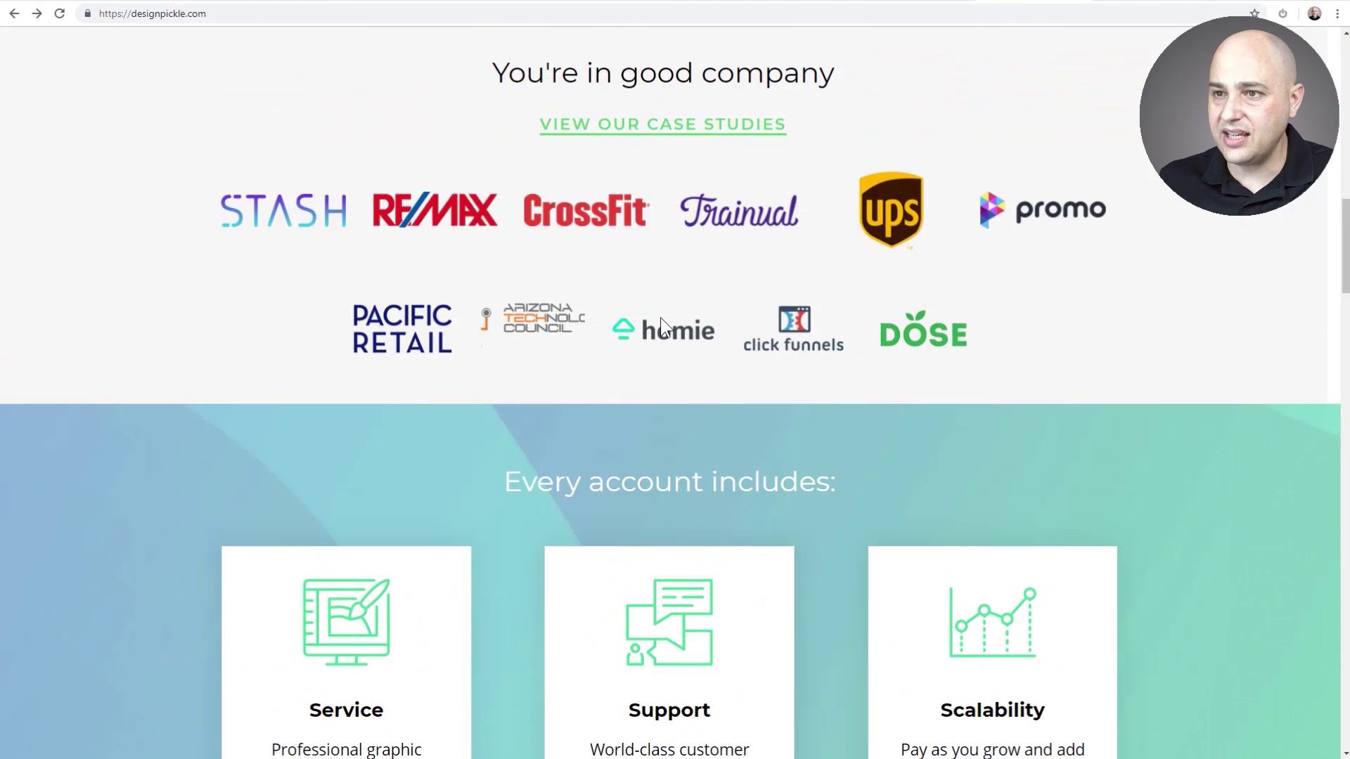
{"action": "scroll", "coordinate": [660, 318], "scroll_direction": "up", "scroll_amount": 1}
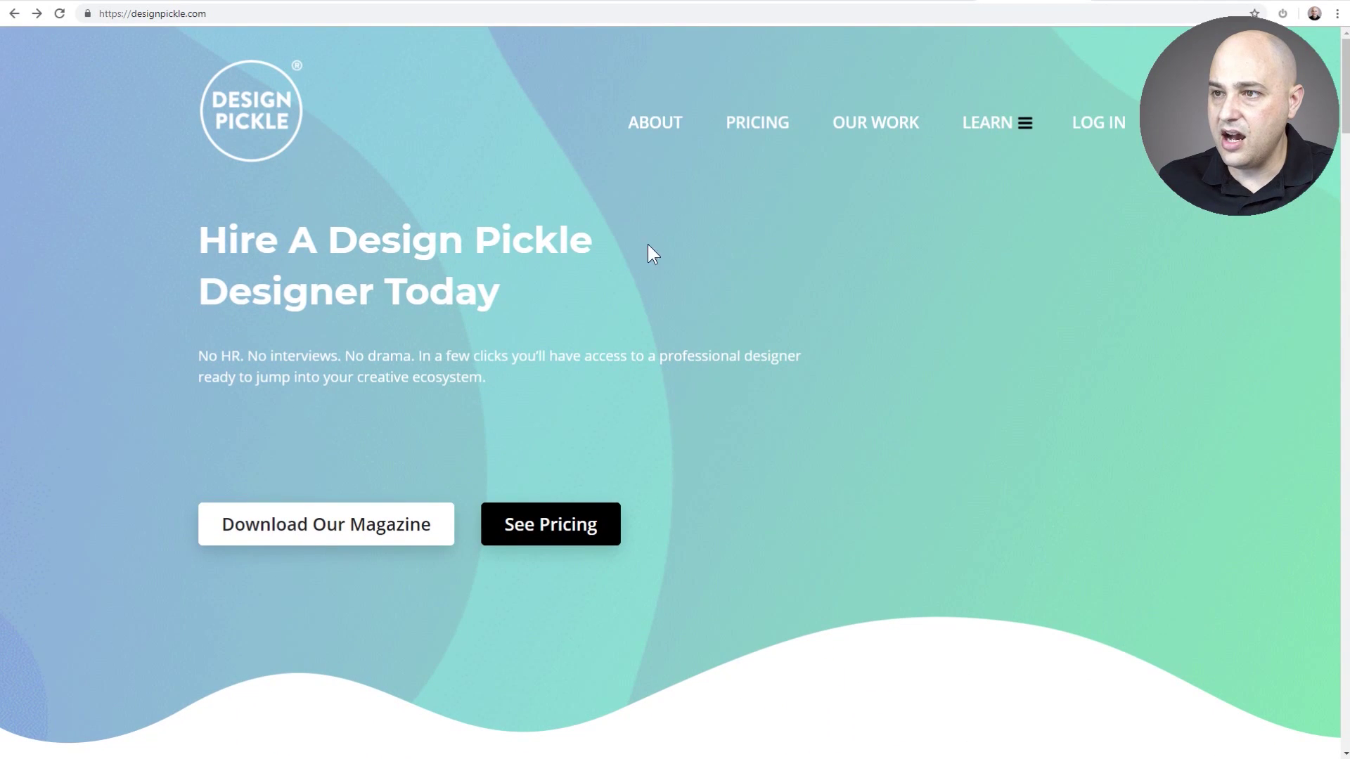
Open Design Pickle's pricing page and highlight the Standard plan's $399 / month price
{"action": "left_click", "coordinate": [742, 125]}
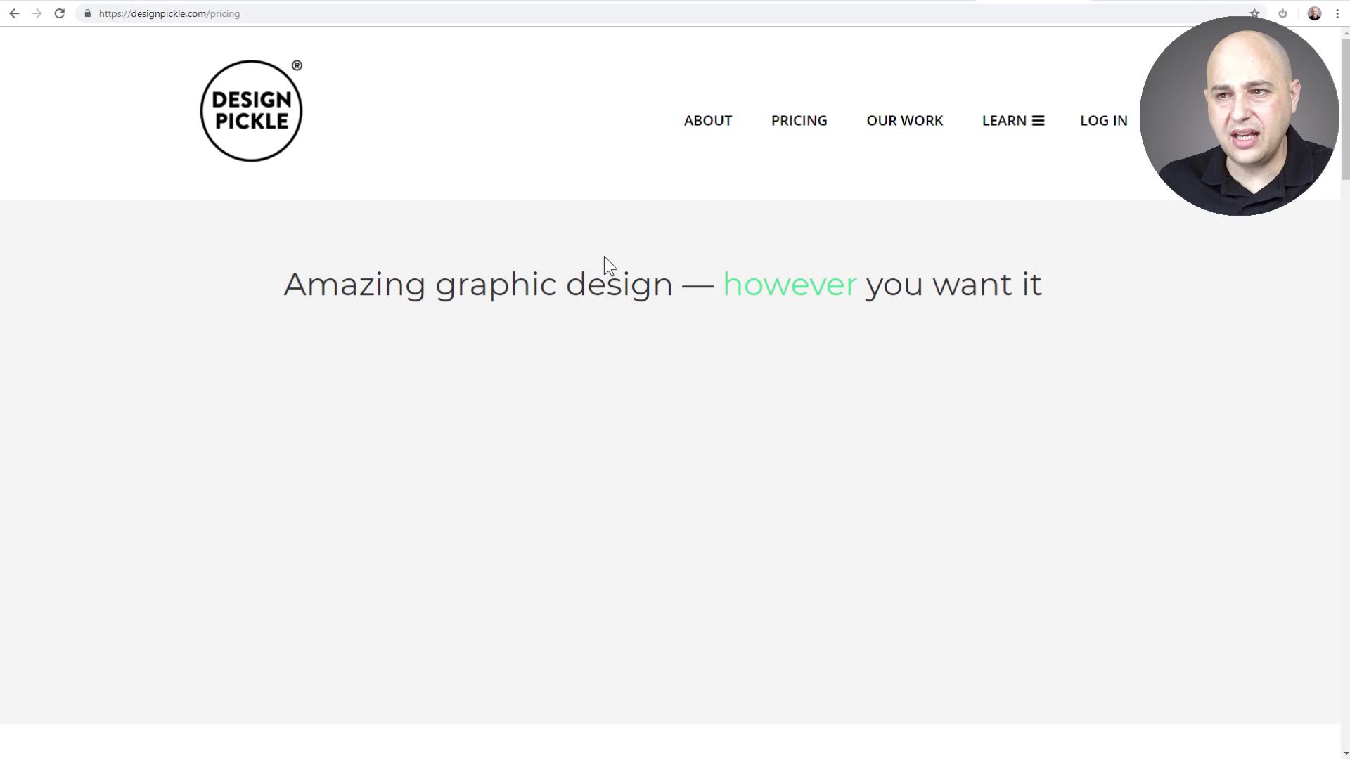
{"action": "scroll", "coordinate": [605, 256], "scroll_direction": "down", "scroll_amount": 1}
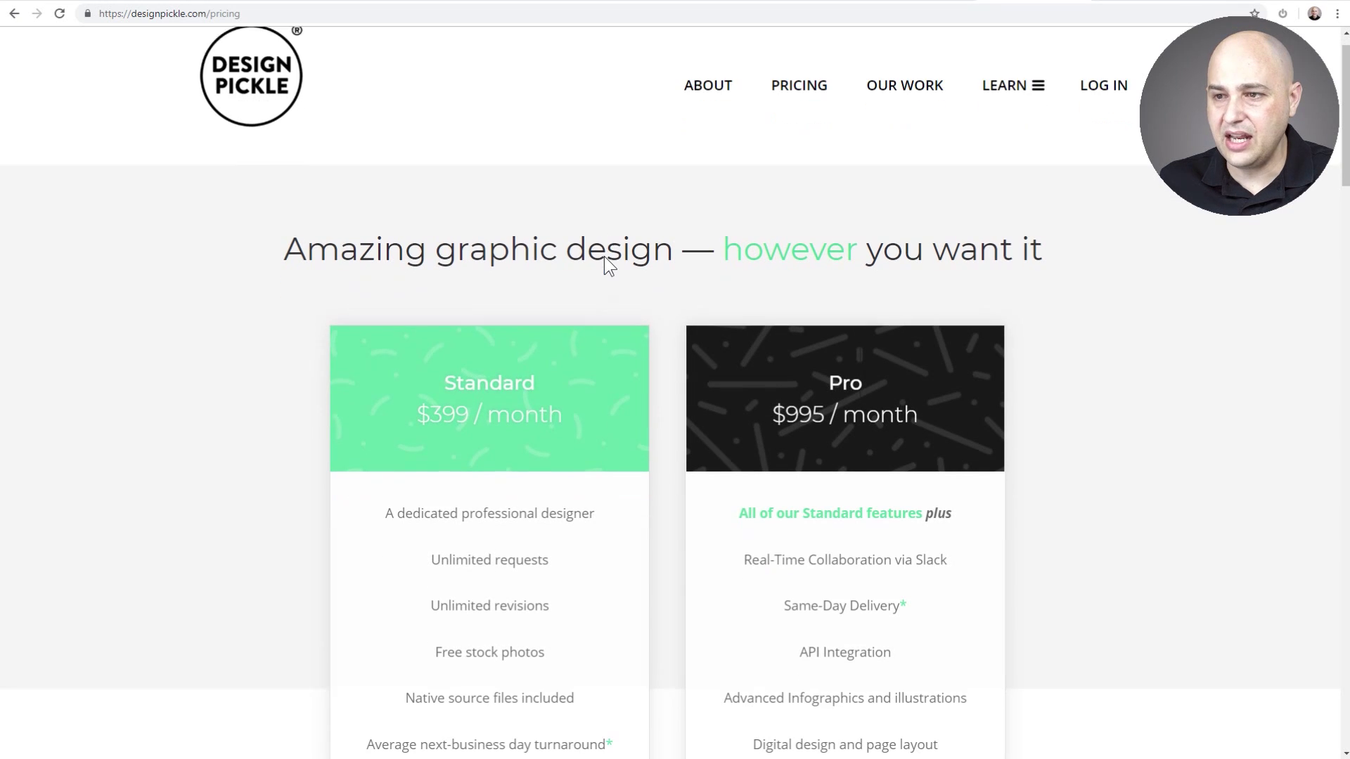
{"action": "left_click_drag", "start_coordinate": [416, 380], "coordinate": [567, 383]}
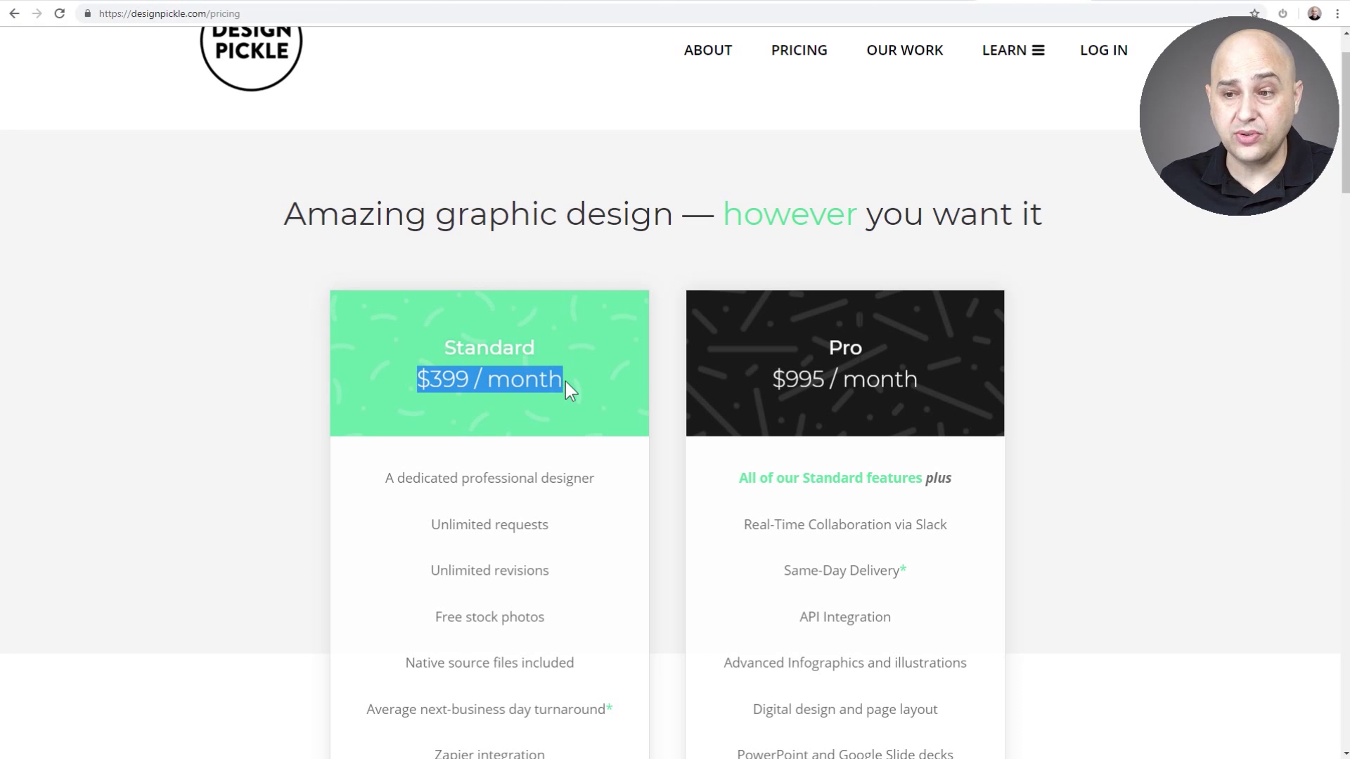
{"action": "scroll", "coordinate": [567, 385], "scroll_direction": "down", "scroll_amount": 3}
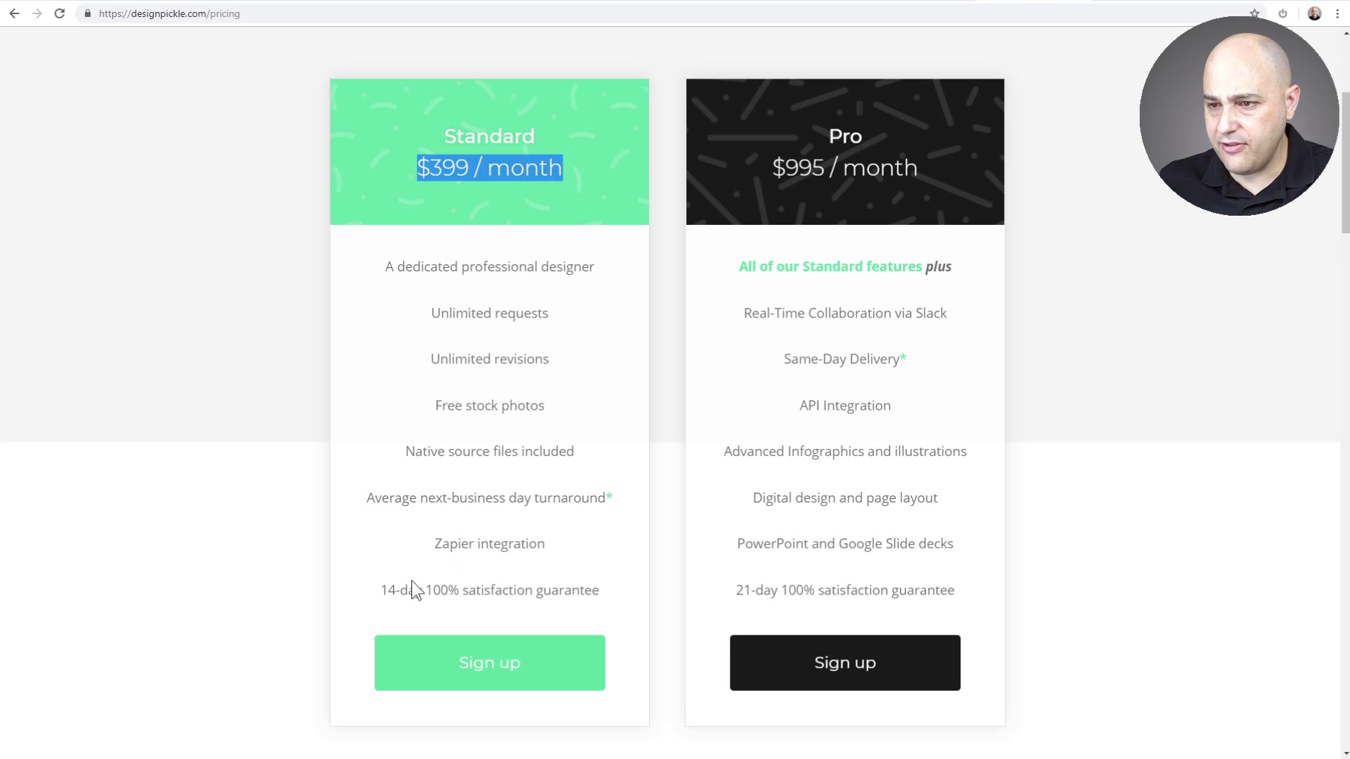
Highlight the Standard plan's 14-day satisfaction guarantee line, then clear the highlight
{"action": "left_click_drag", "start_coordinate": [380, 591], "coordinate": [601, 588]}
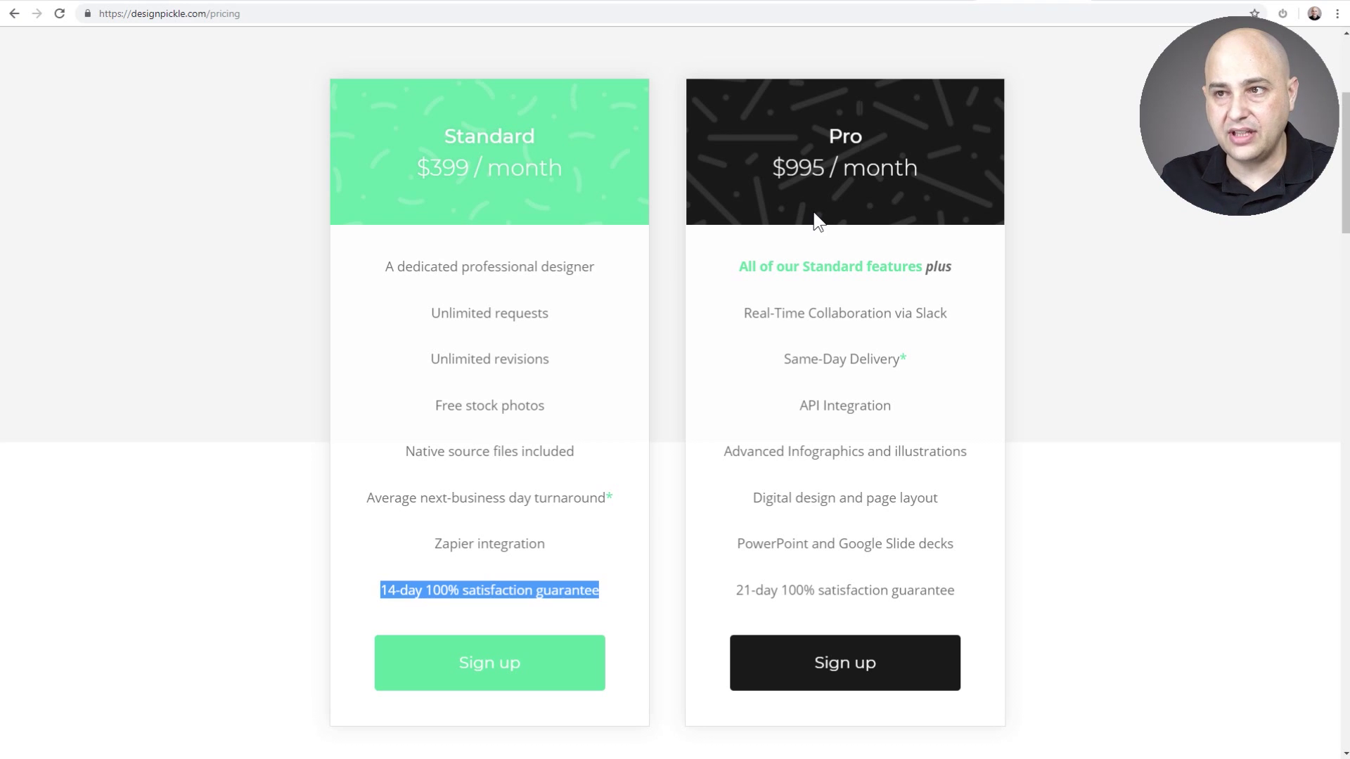
{"action": "left_click", "coordinate": [477, 260]}
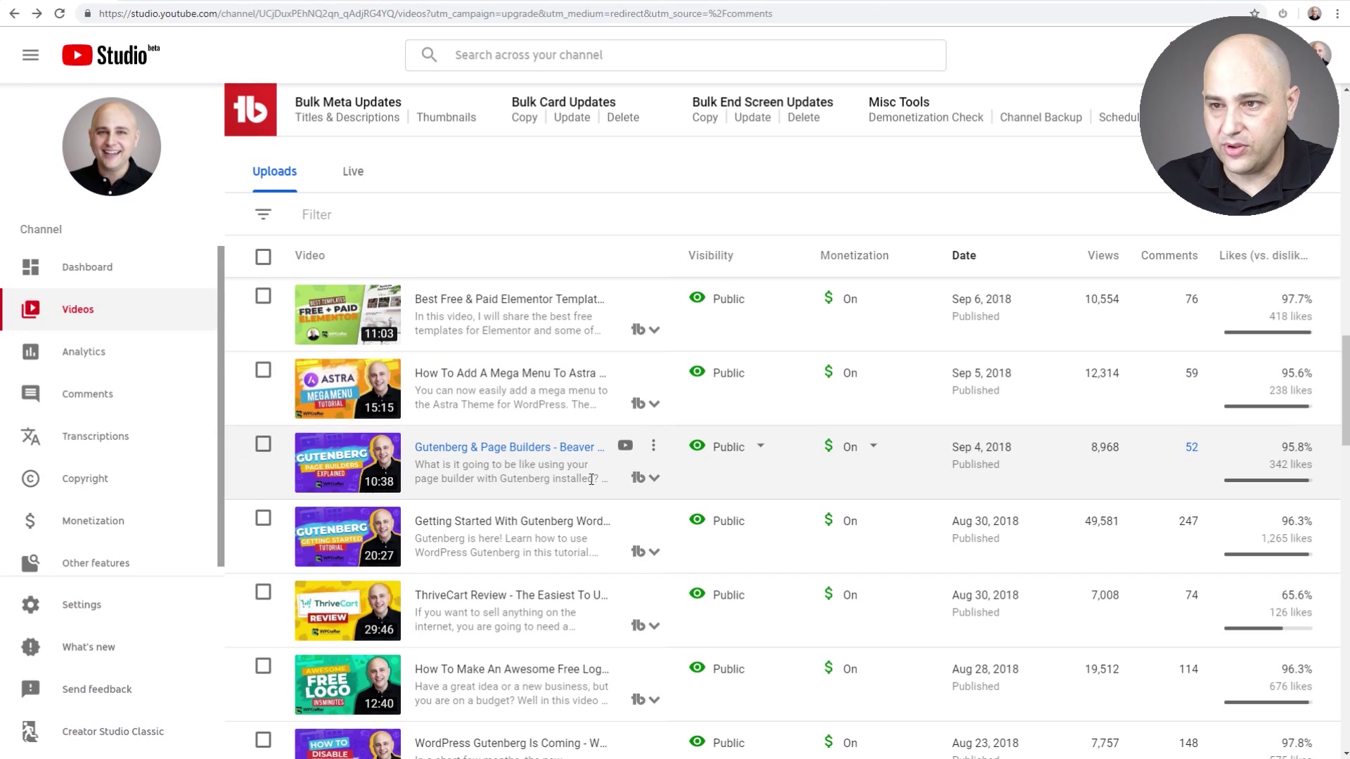
{"action": "scroll", "coordinate": [591, 480], "scroll_direction": "up", "scroll_amount": 20}
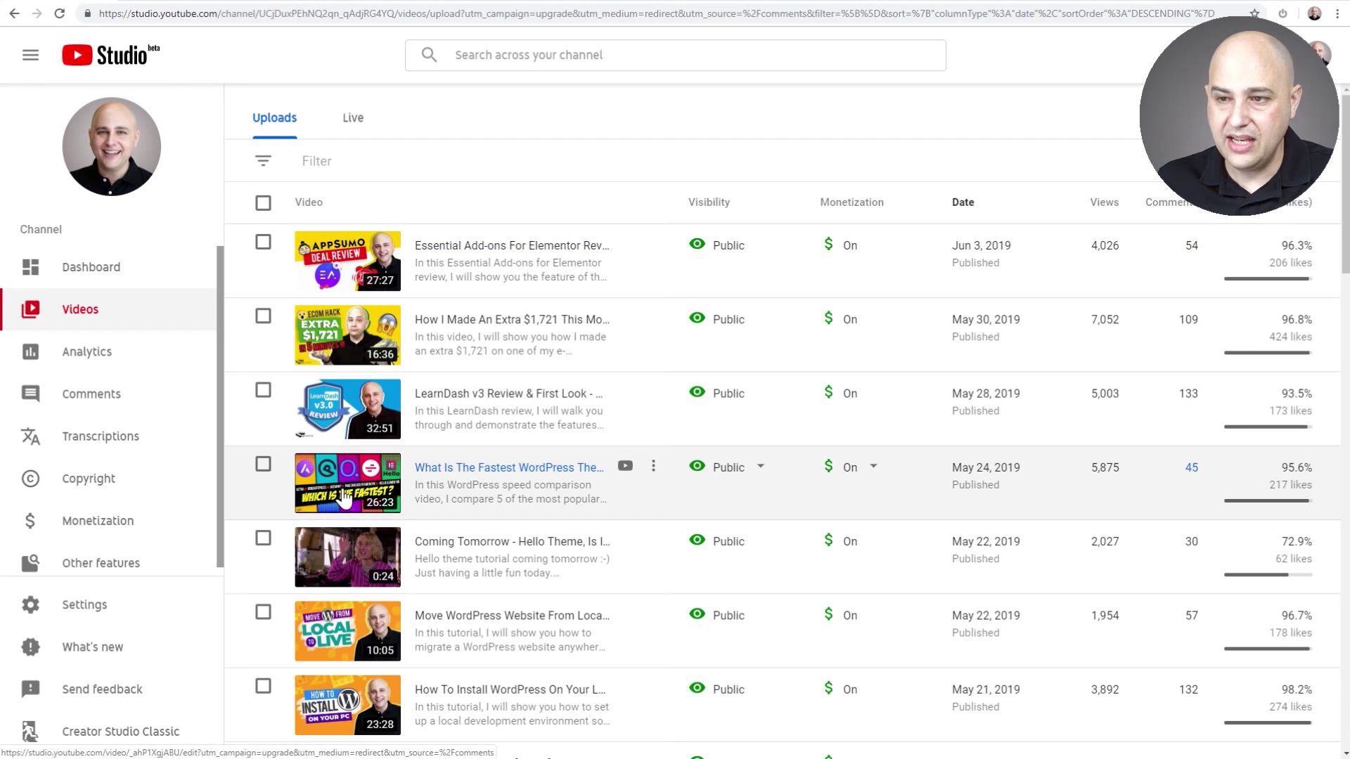
Look through the uploads' thumbnails and open details for the 'How I Made An Extra $1,721' video
{"action": "scroll", "coordinate": [341, 492], "scroll_direction": "down", "scroll_amount": 3}
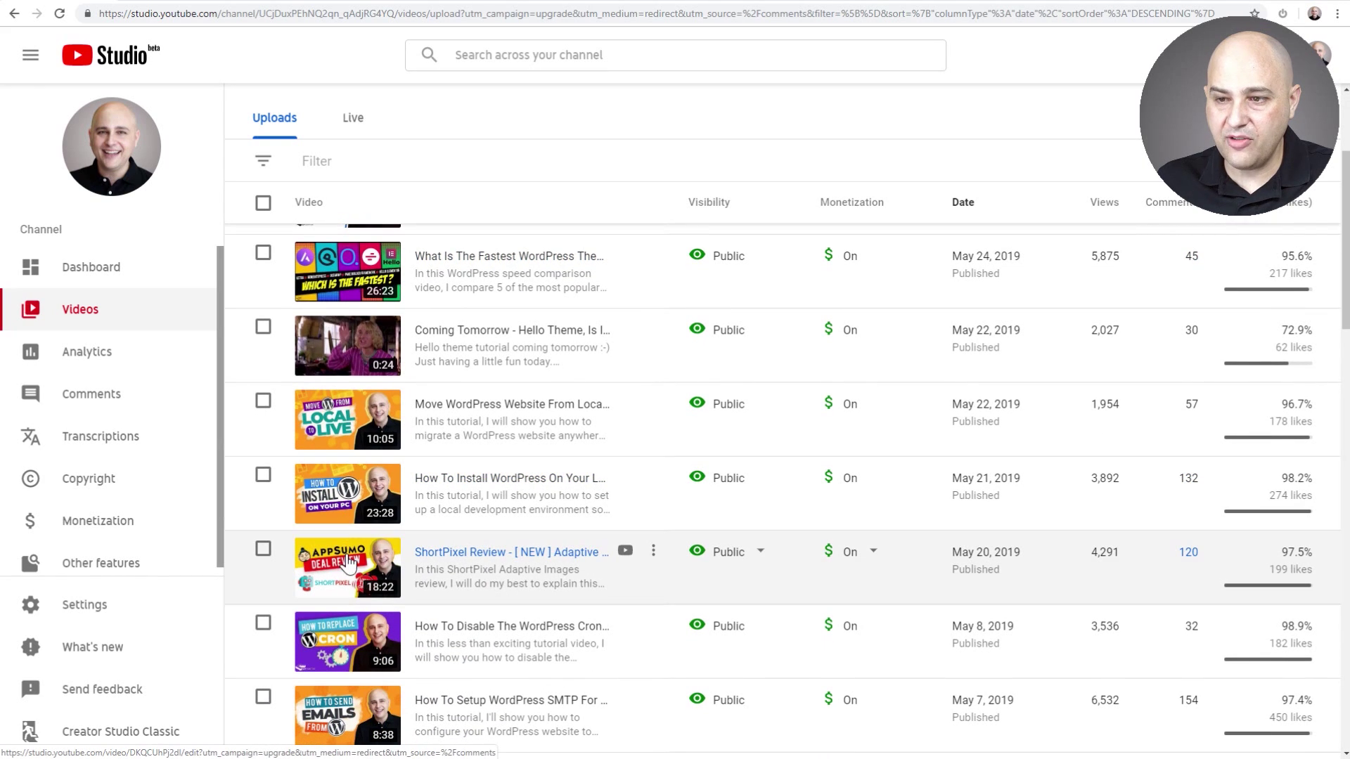
{"action": "scroll", "coordinate": [348, 562], "scroll_direction": "down", "scroll_amount": 3}
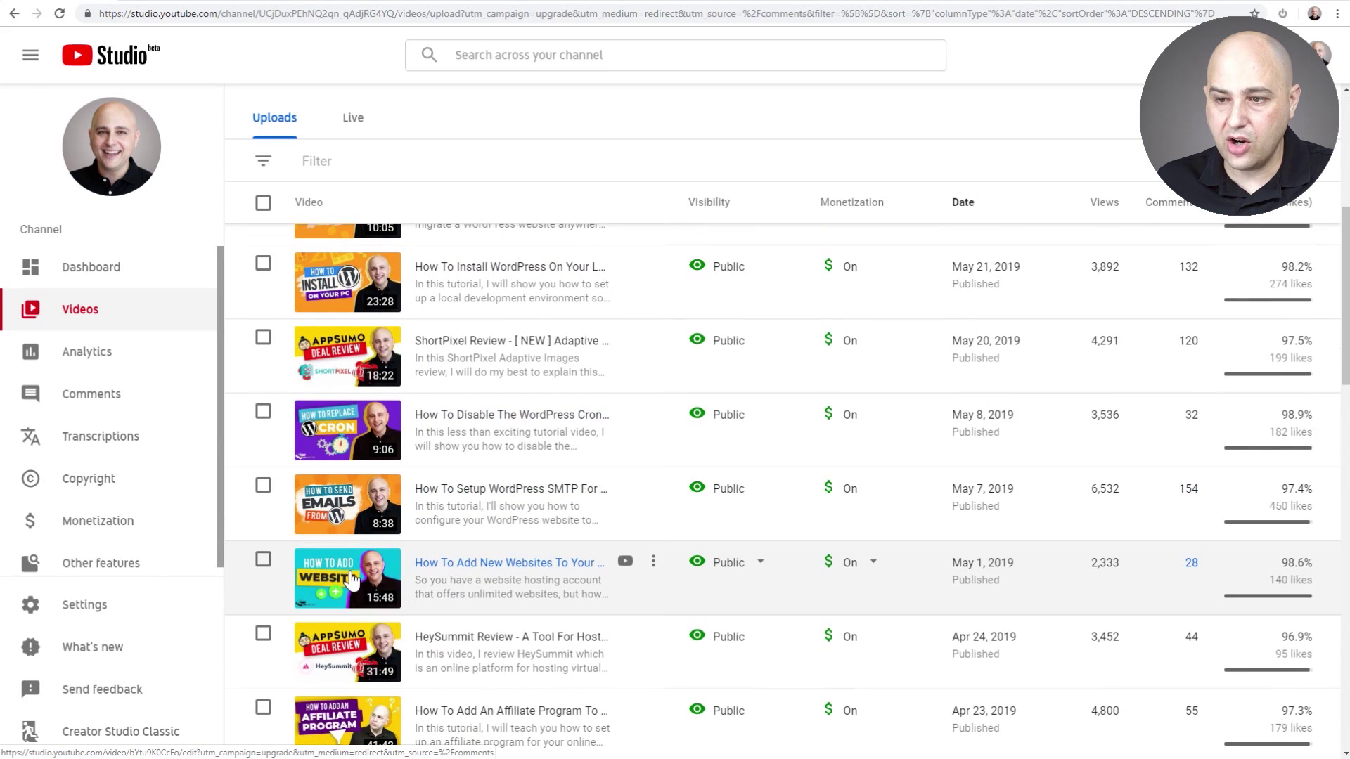
{"action": "scroll", "coordinate": [355, 558], "scroll_direction": "down", "scroll_amount": 4}
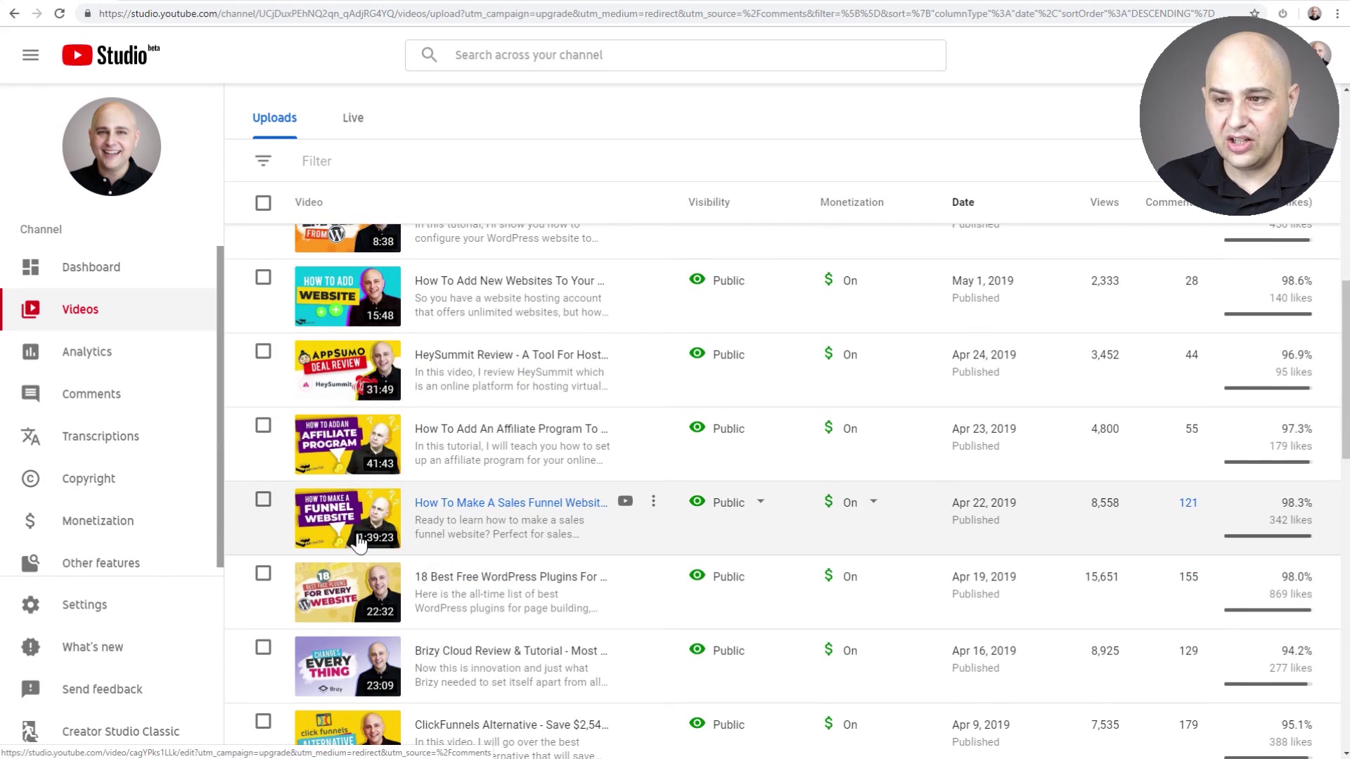
{"action": "scroll", "coordinate": [353, 515], "scroll_direction": "up", "scroll_amount": 10}
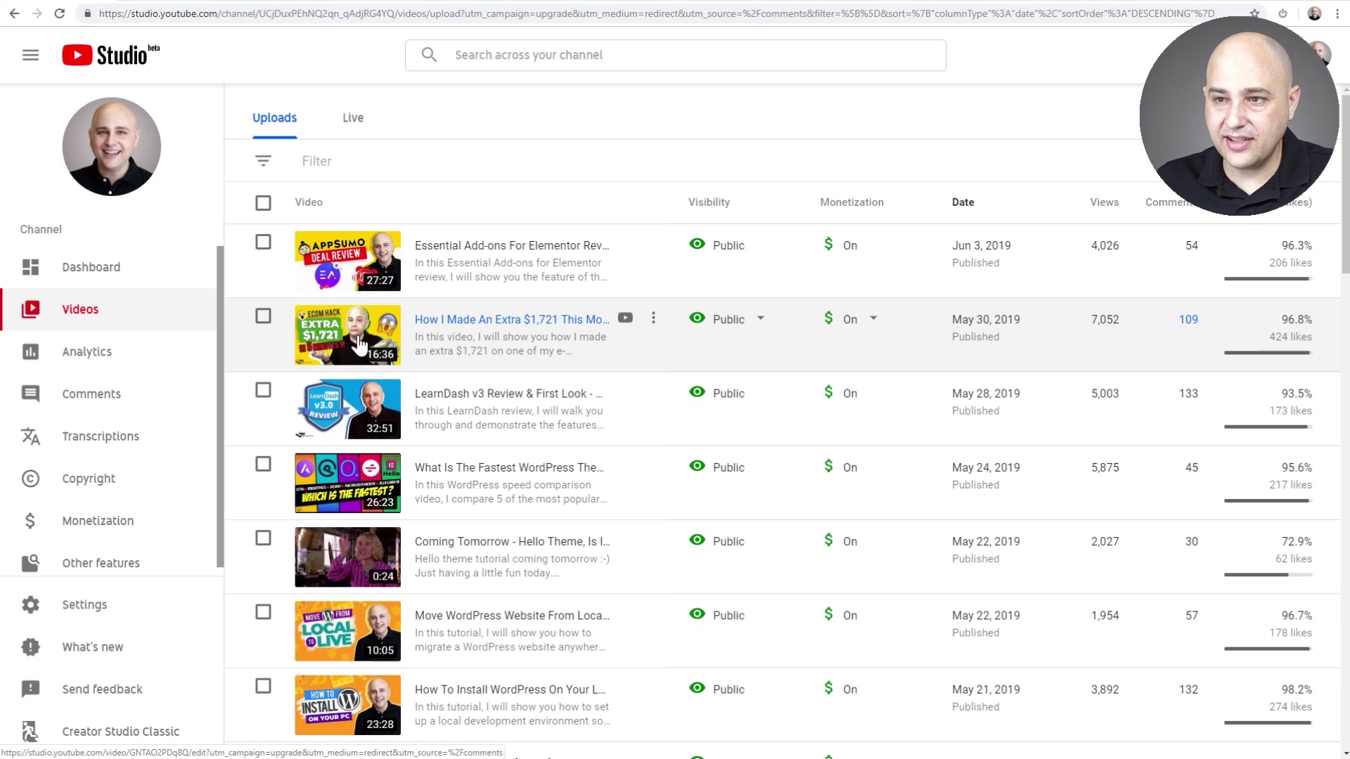
{"action": "left_click", "coordinate": [358, 336]}
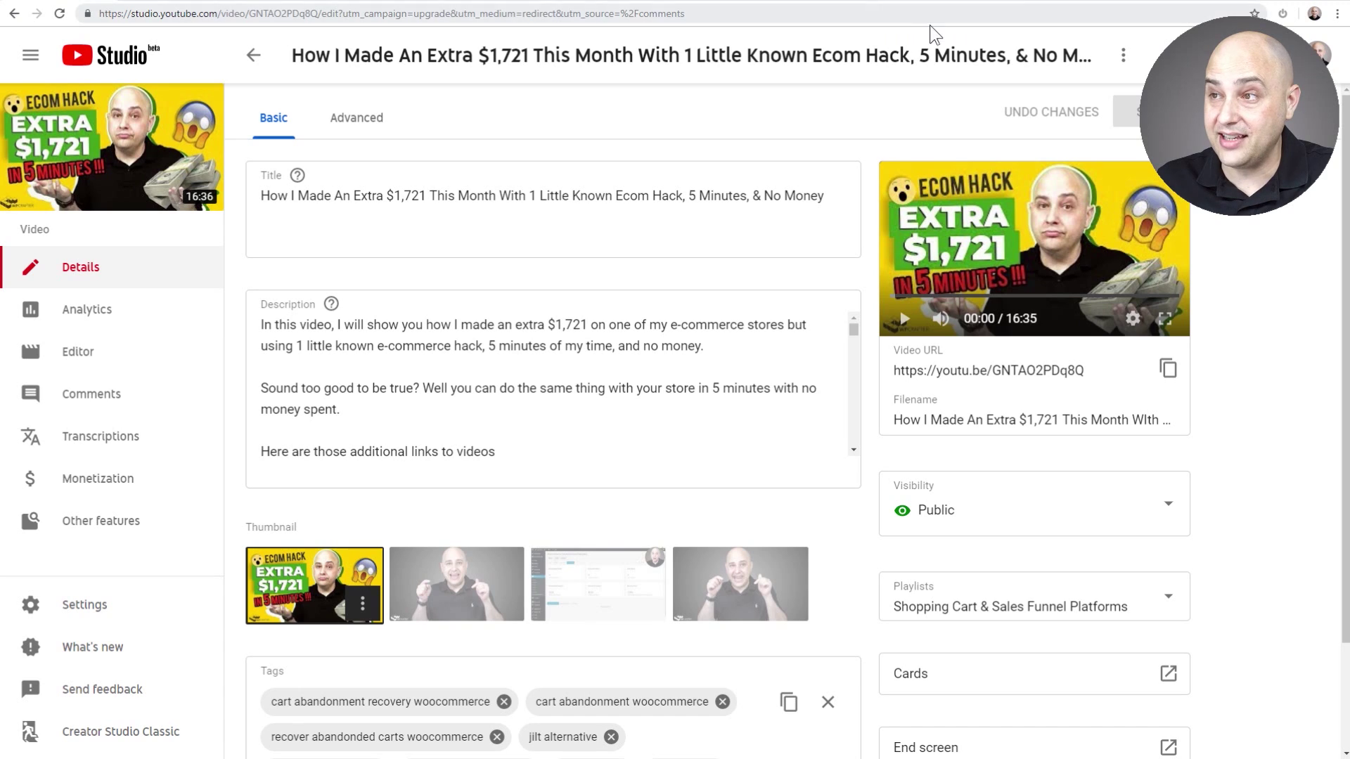
Switch from the YouTube Studio video details to the OnlineJobs.ph homepage tab
{"action": "left_click", "coordinate": [1119, 2]}
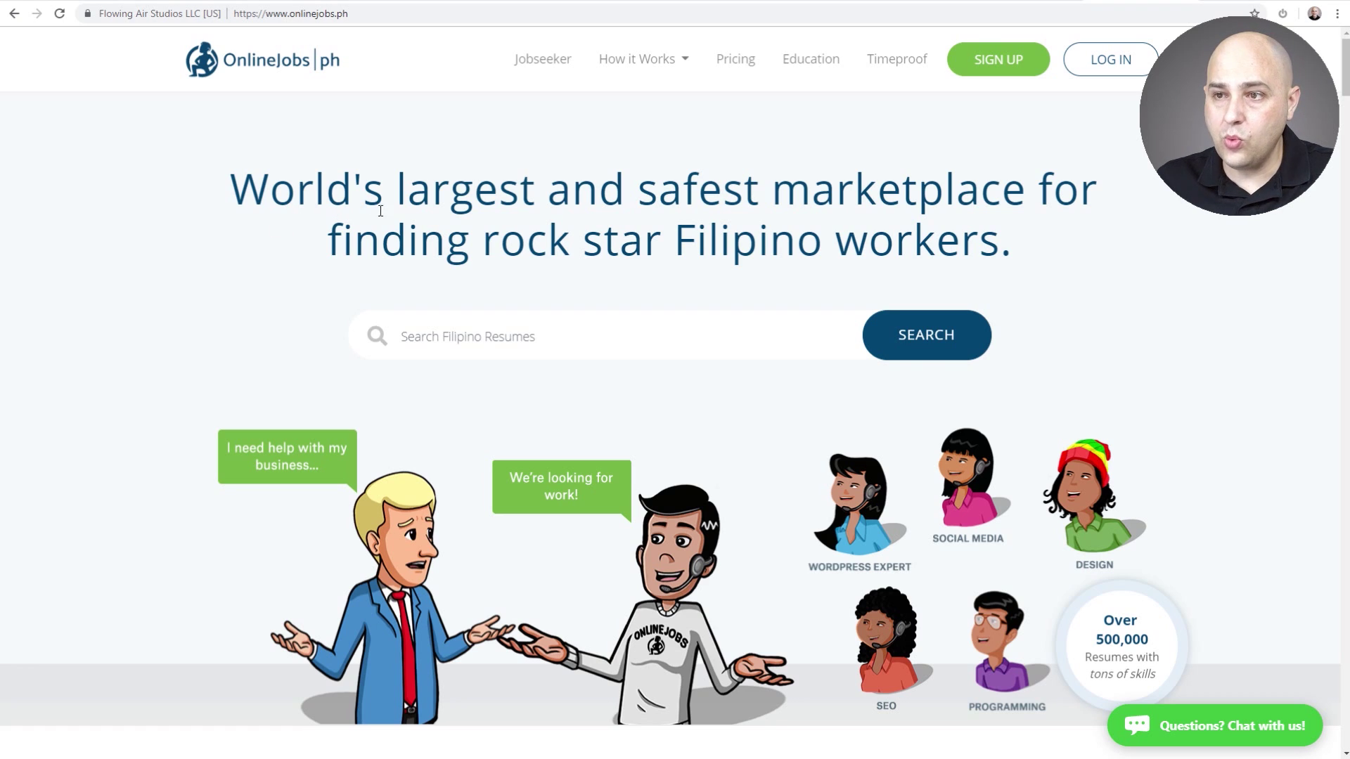
Open OnlineJobs.ph Pricing and review the Free, Pro $69/month and Premium $99/month plans
{"action": "left_click", "coordinate": [726, 65]}
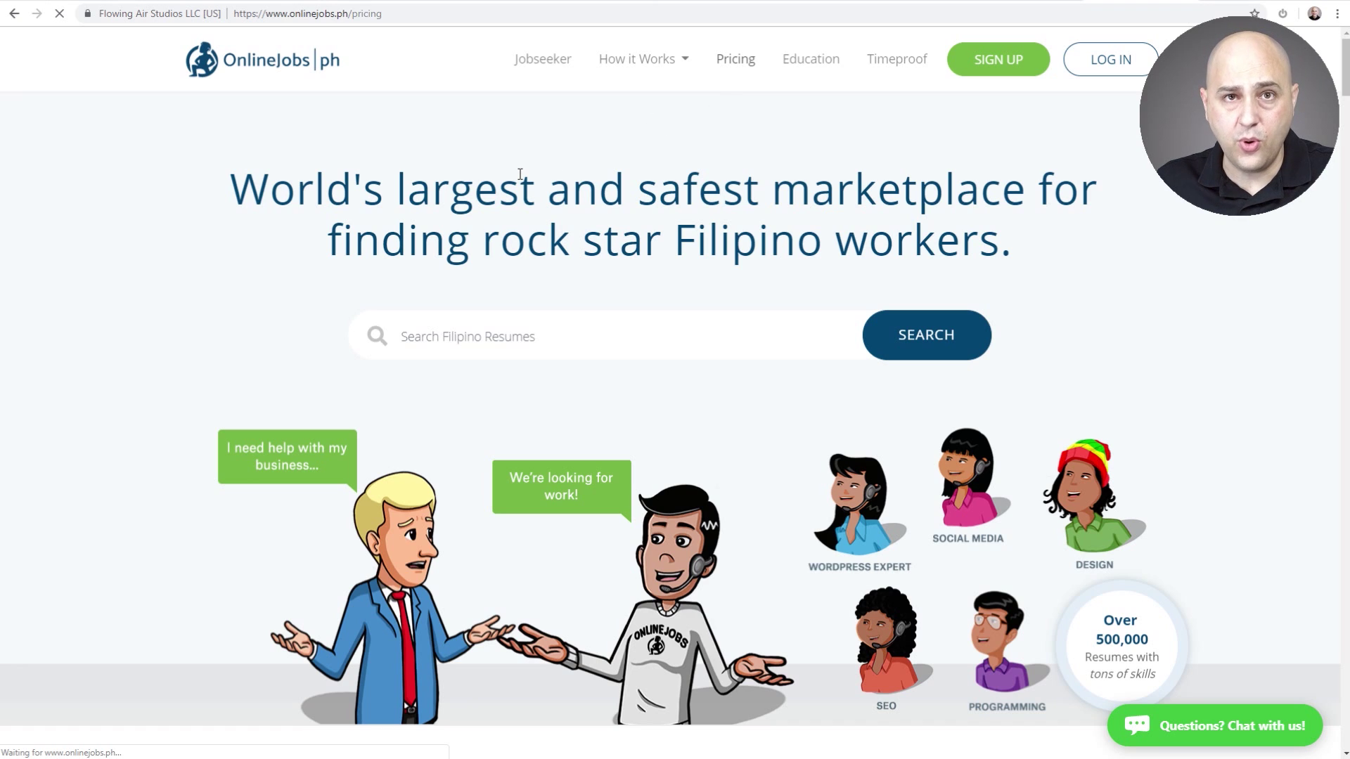
{"action": "scroll", "coordinate": [491, 276], "scroll_direction": "down", "scroll_amount": 2}
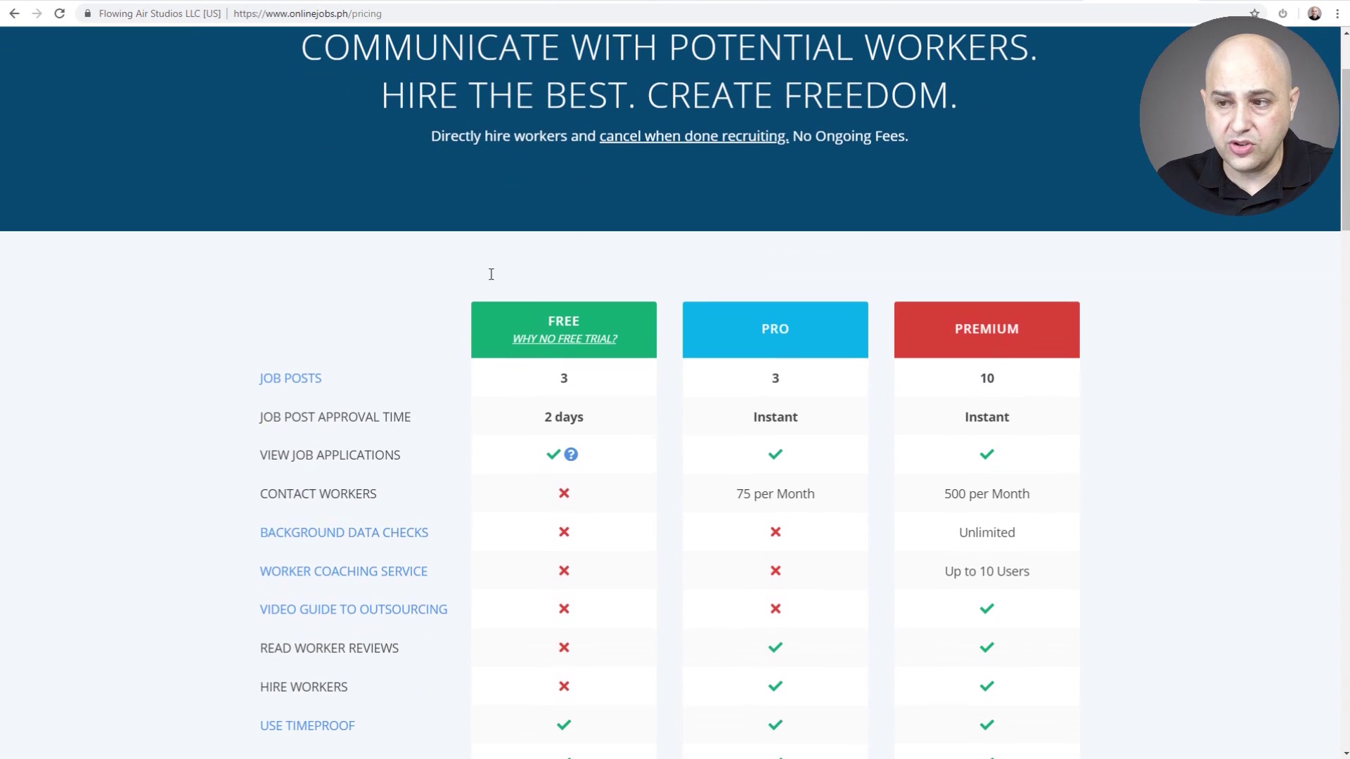
{"action": "scroll", "coordinate": [489, 277], "scroll_direction": "down", "scroll_amount": 1}
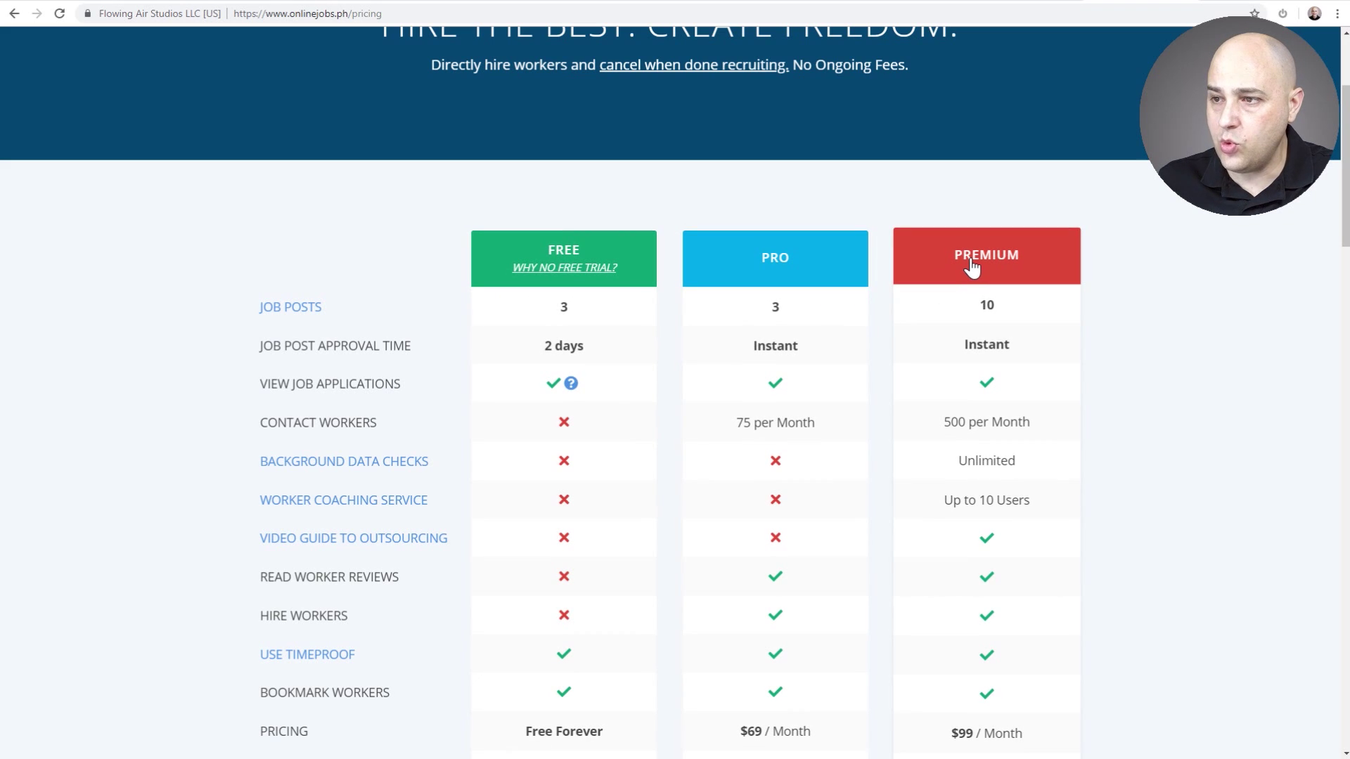
{"action": "scroll", "coordinate": [777, 275], "scroll_direction": "down", "scroll_amount": 3}
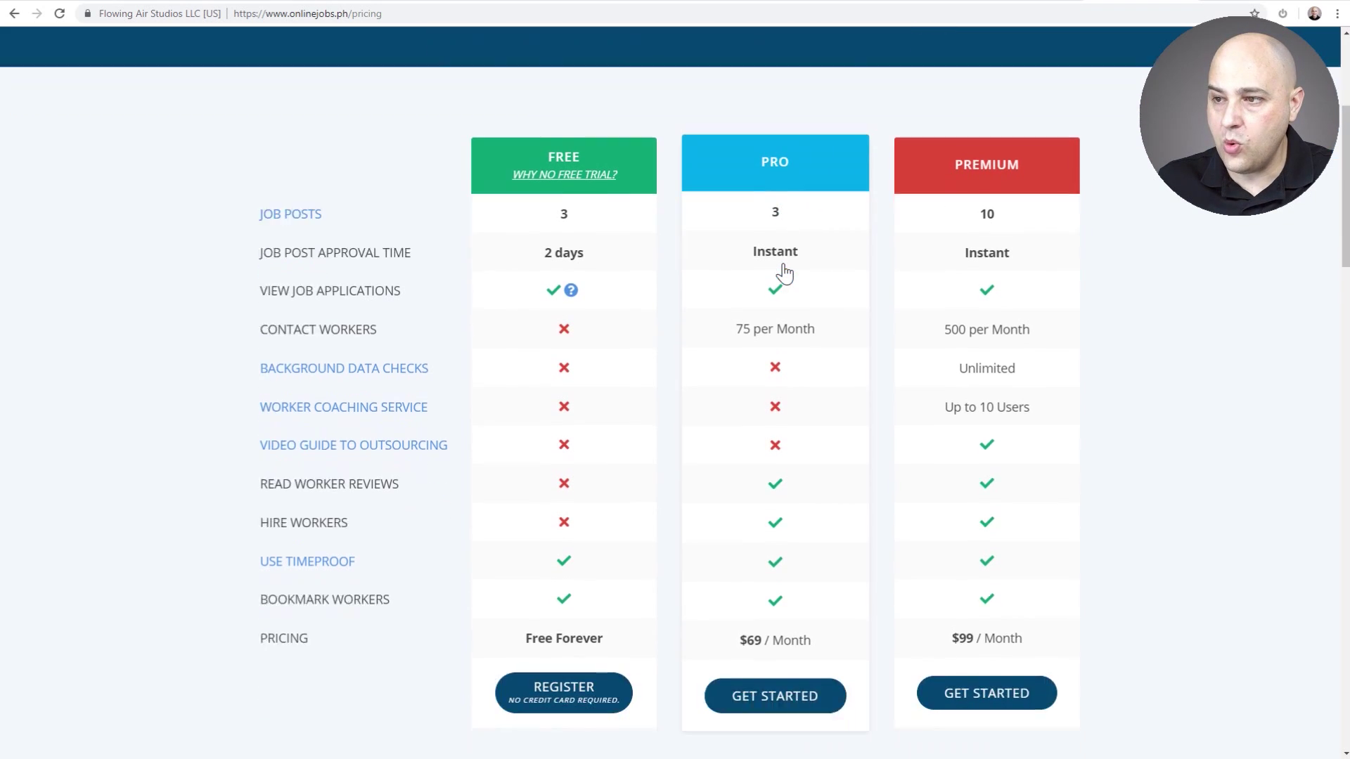
{"action": "scroll", "coordinate": [792, 422], "scroll_direction": "up", "scroll_amount": 2}
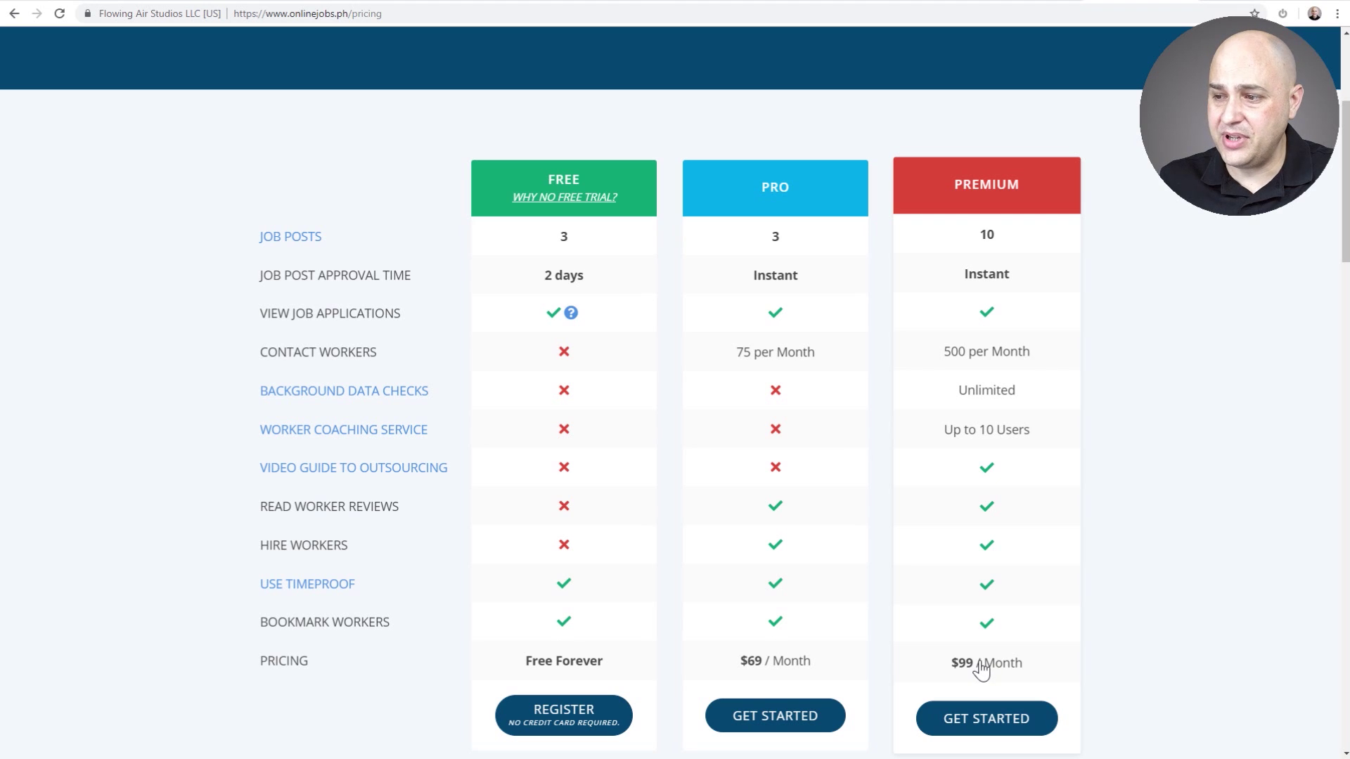
{"action": "scroll", "coordinate": [984, 671], "scroll_direction": "down", "scroll_amount": 1}
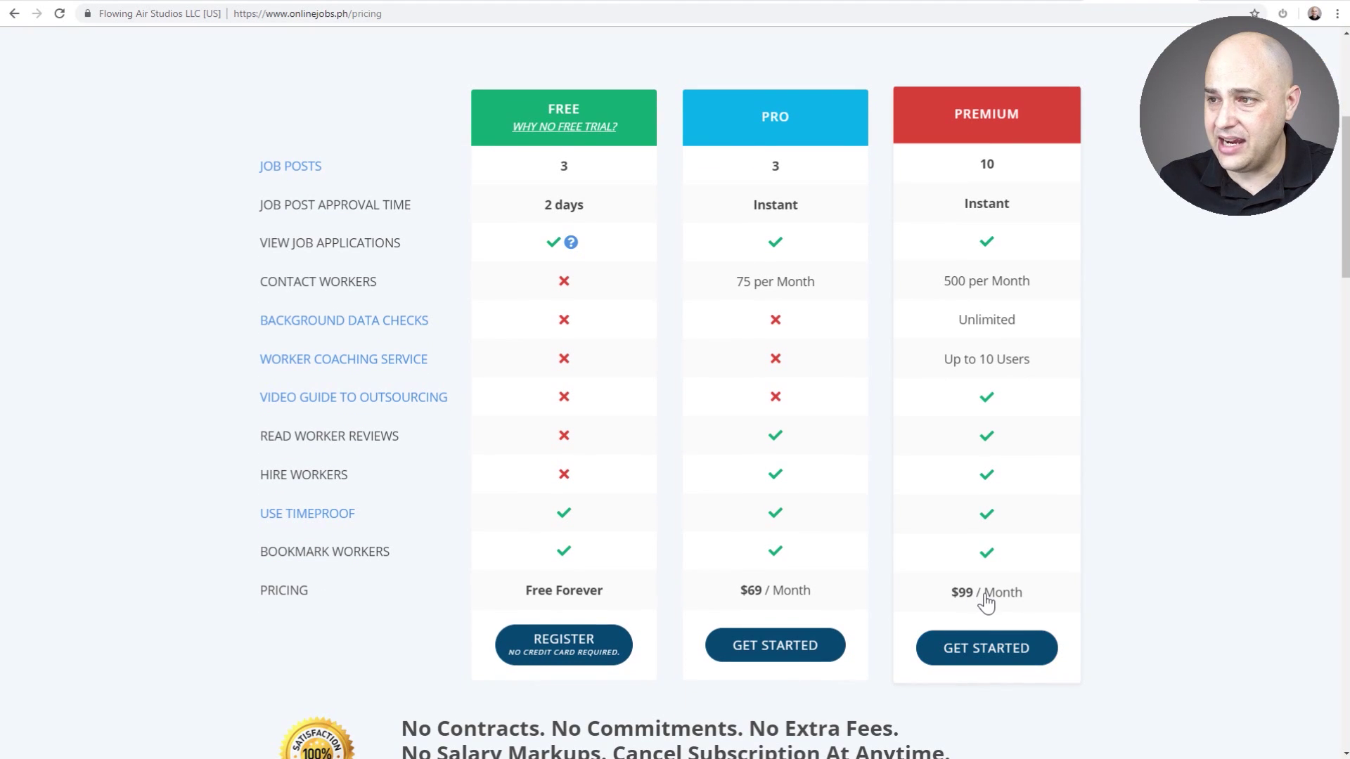
{"action": "scroll", "coordinate": [986, 603], "scroll_direction": "up", "scroll_amount": 1}
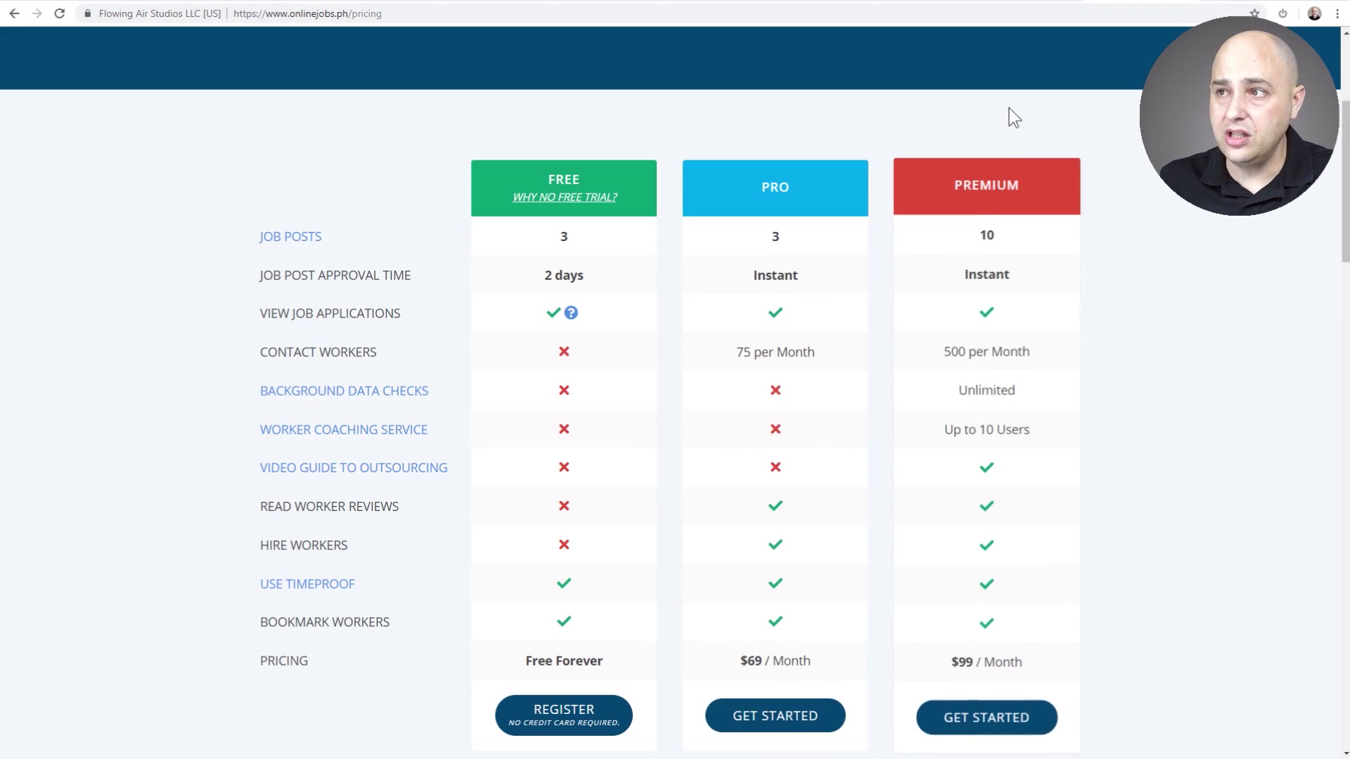
{"action": "left_click", "coordinate": [1022, 2]}
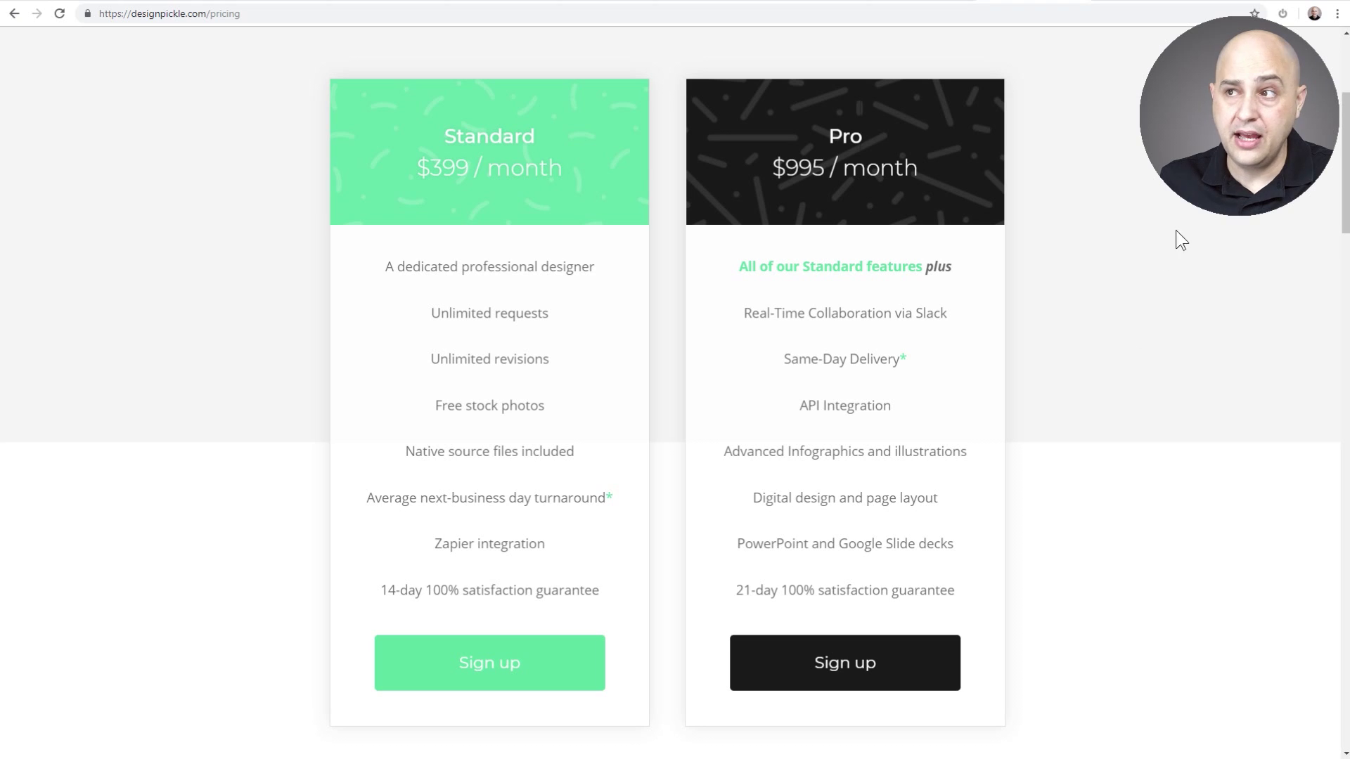
{"action": "left_click", "coordinate": [1146, 2]}
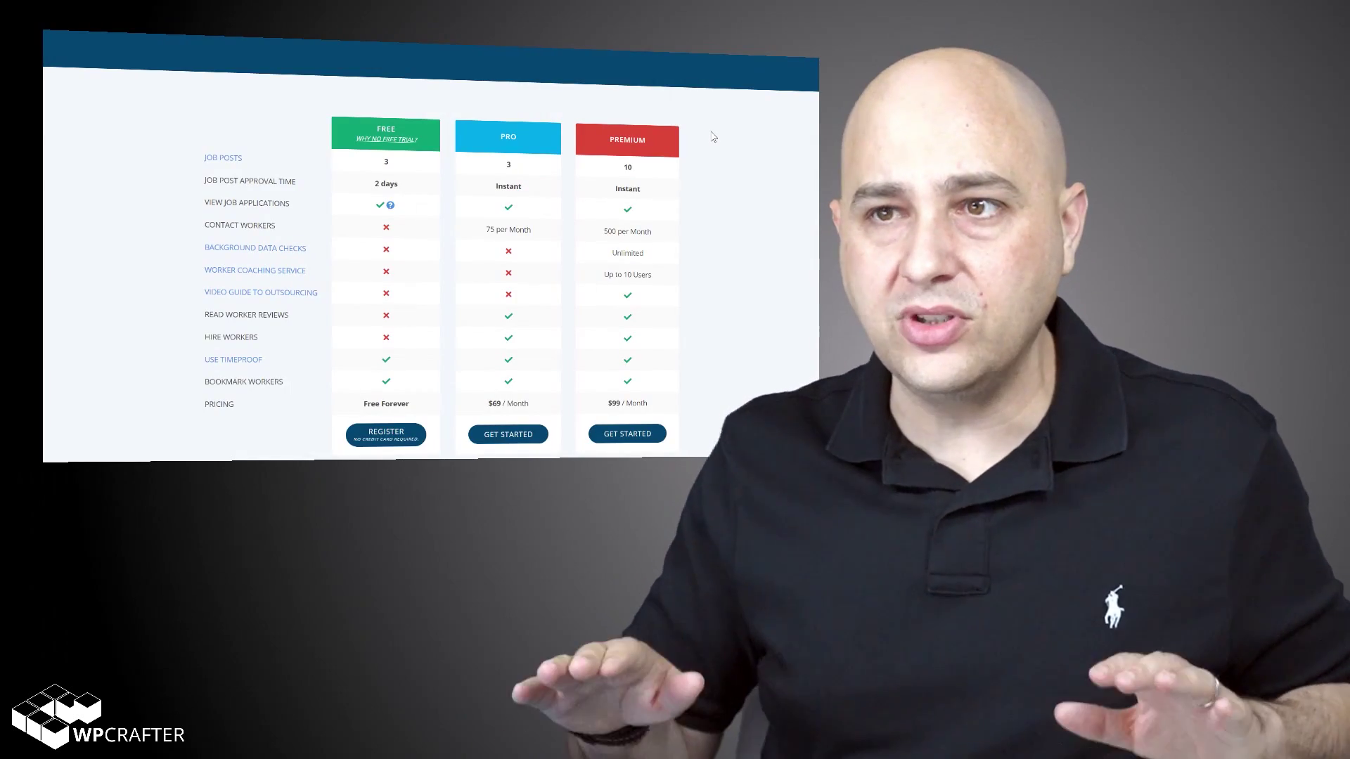
{"action": "scroll", "coordinate": [685, 169], "scroll_direction": "up", "scroll_amount": 3}
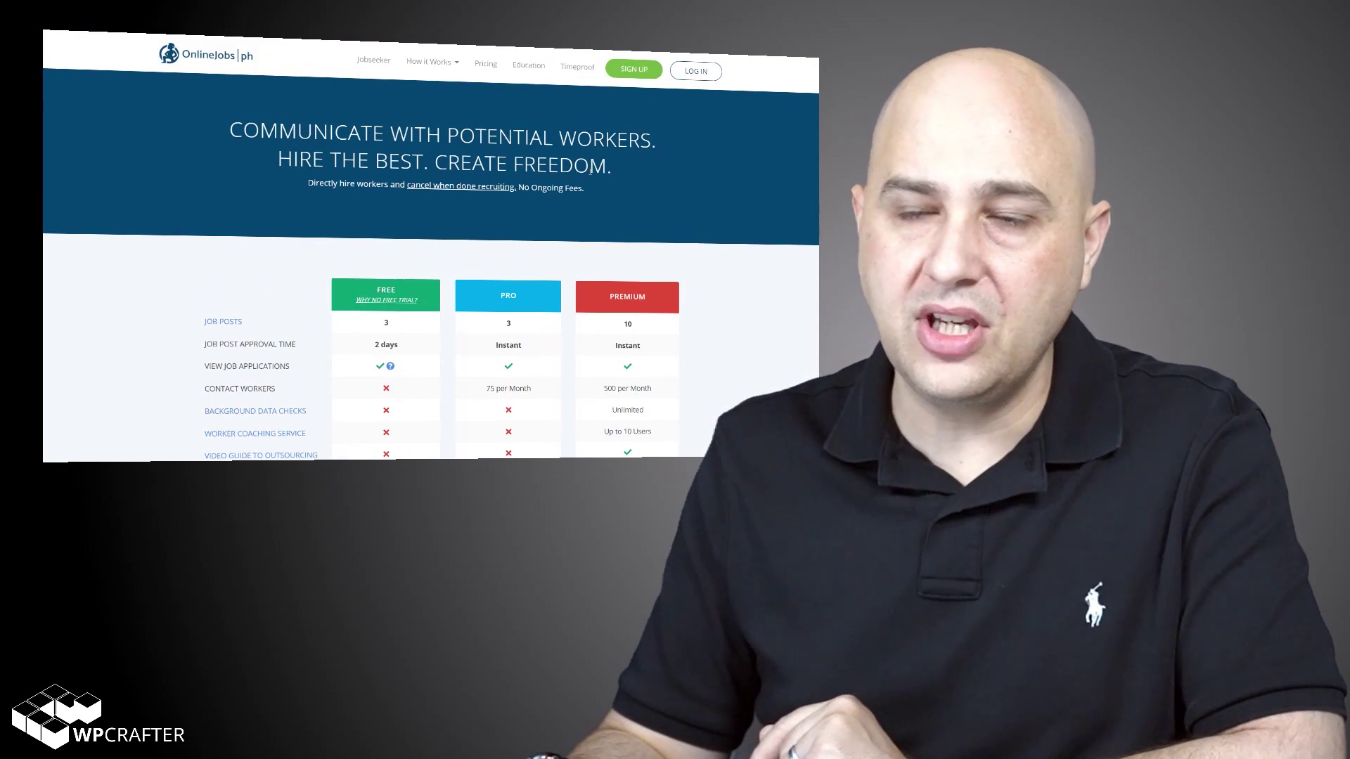